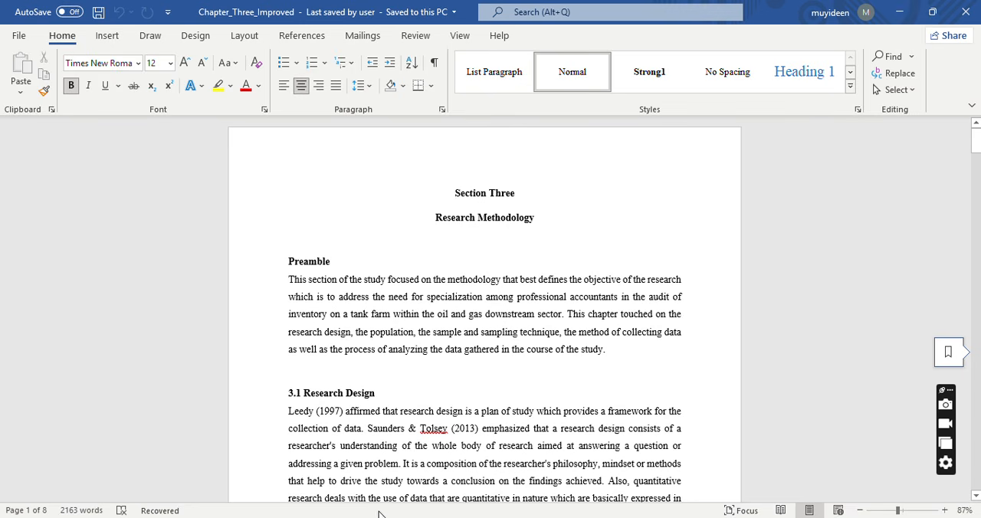
# Launch a new Word window by running winword.
pyautogui.moveTo(387, 515)
pyautogui.press('super+r')
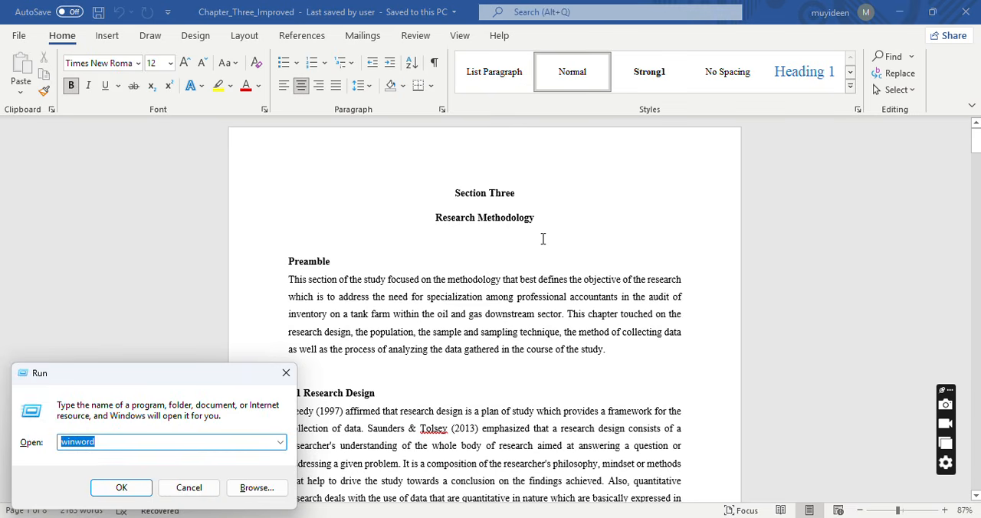
pyautogui.click(120, 489)
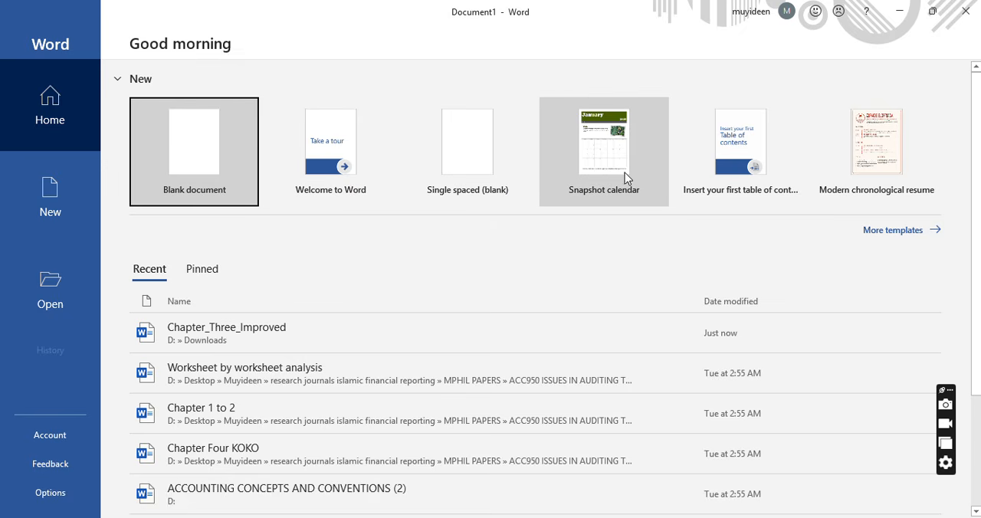
# Show the full template gallery for new documents and browse the available templates.
pyautogui.click(893, 231)
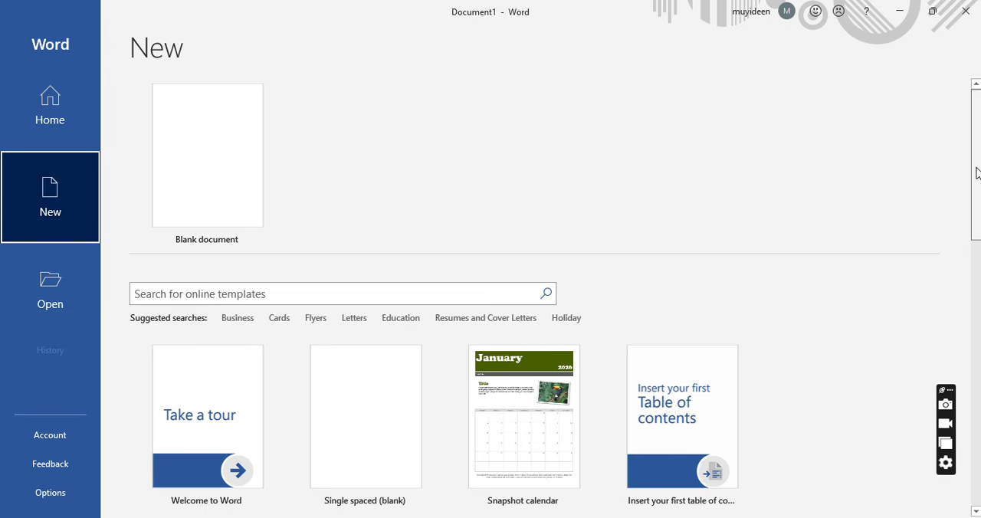
pyautogui.scroll(-5, 915, 228)
pyautogui.scroll(-6, 566, 296)
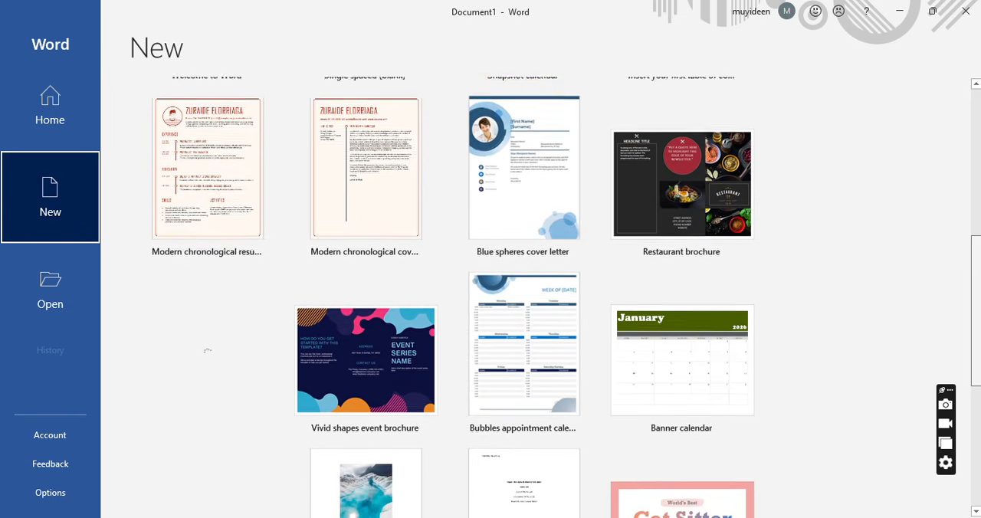
pyautogui.scroll(3, 567, 296)
pyautogui.scroll(6, 964, 191)
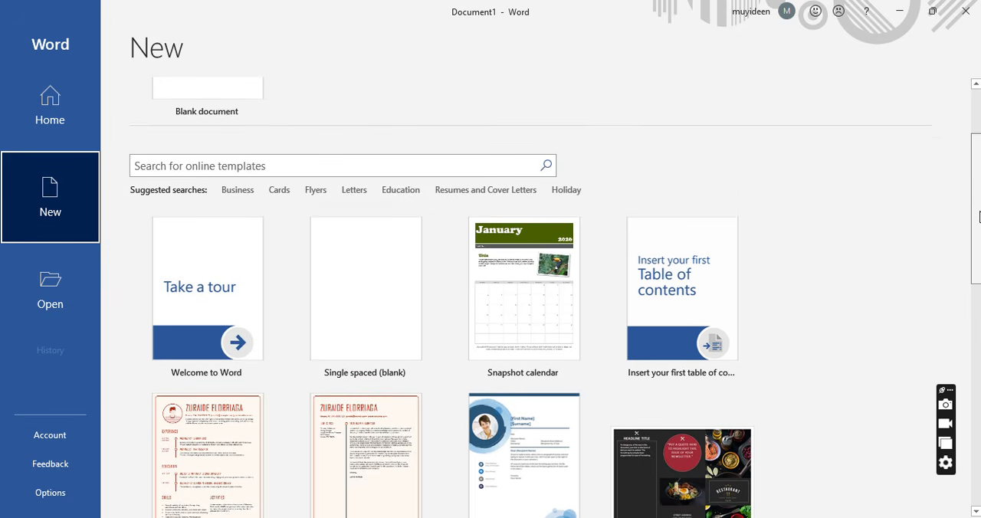
# Search the online templates for Letters and look through the letter designs.
pyautogui.click(360, 241)
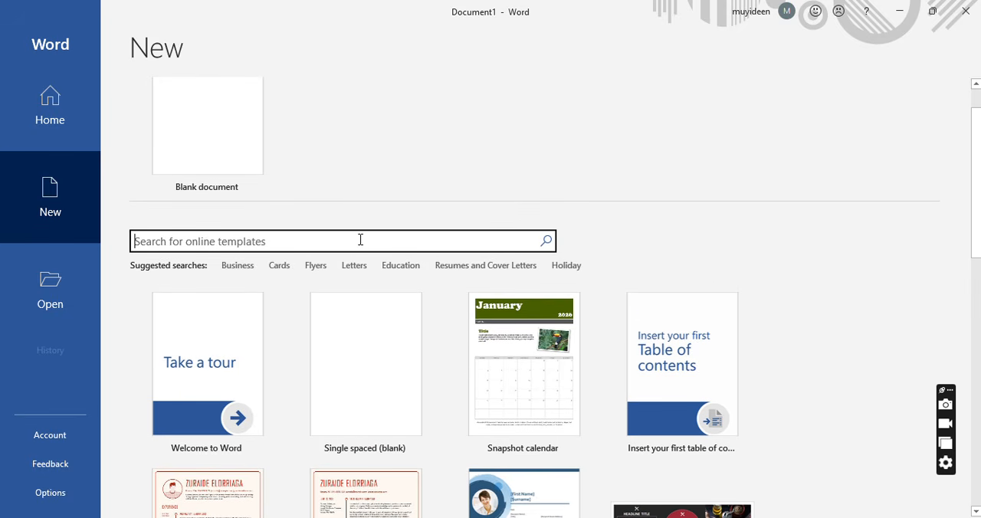
pyautogui.write('let')
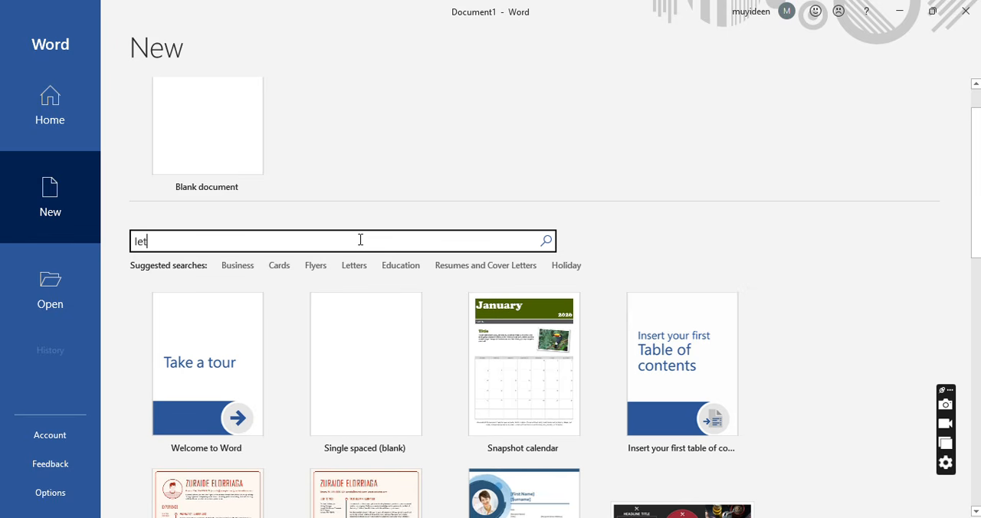
pyautogui.write('ter')
pyautogui.click(357, 269)
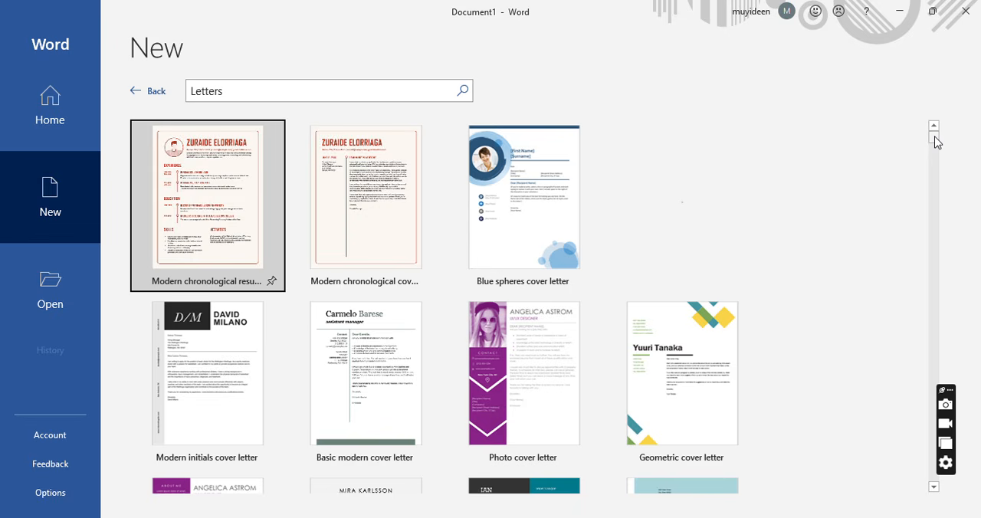
pyautogui.moveTo(935, 142); pyautogui.dragTo(935, 165)
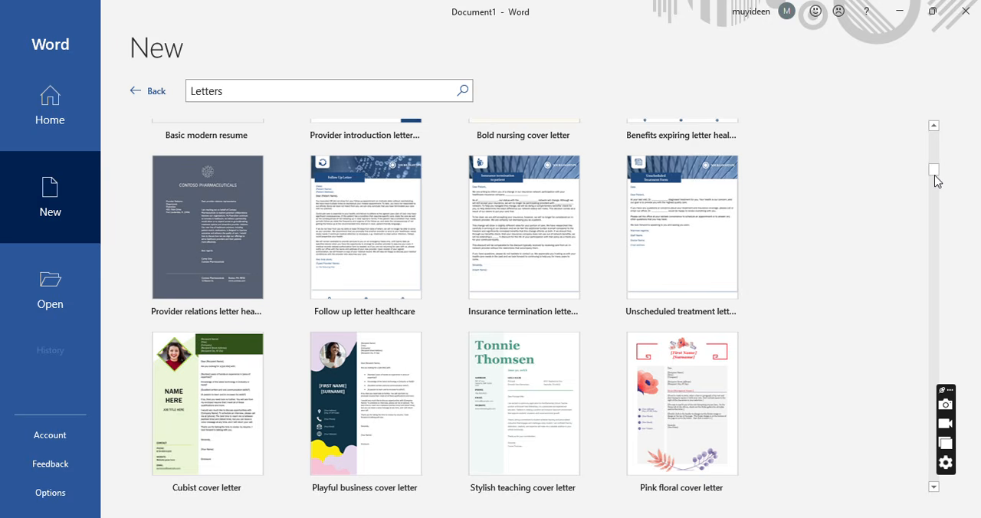
pyautogui.moveTo(935, 167); pyautogui.dragTo(935, 131)
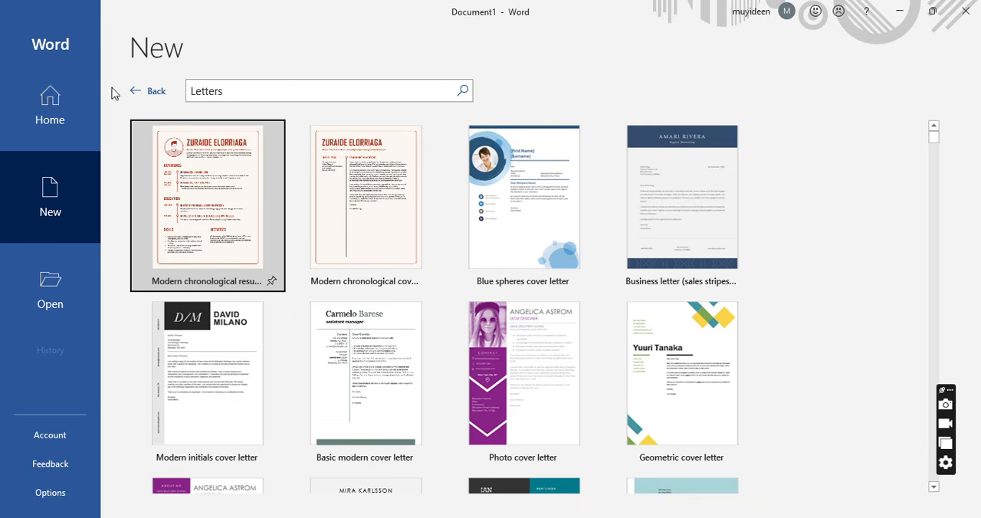
# Return to the template gallery and search the online templates for Reports.
pyautogui.click(136, 92)
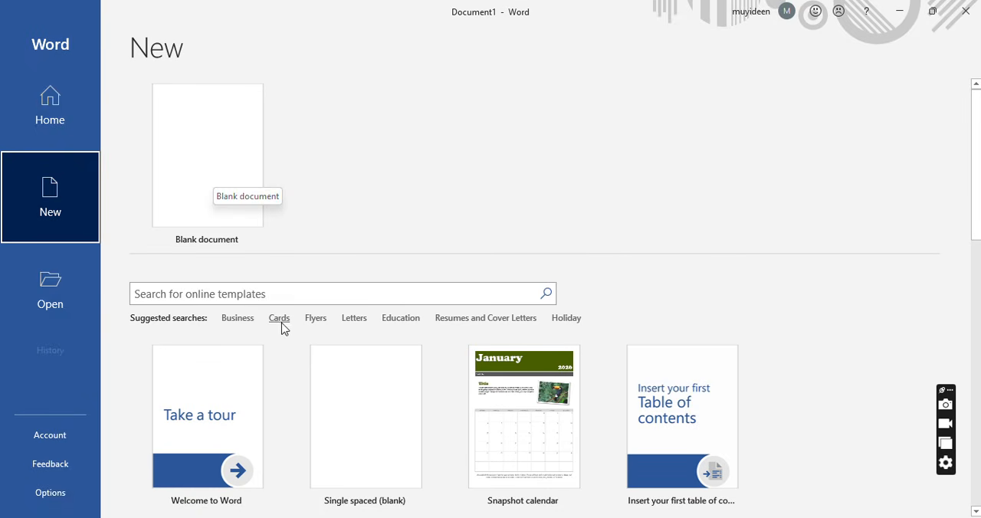
pyautogui.click(281, 292)
pyautogui.write('Rep')
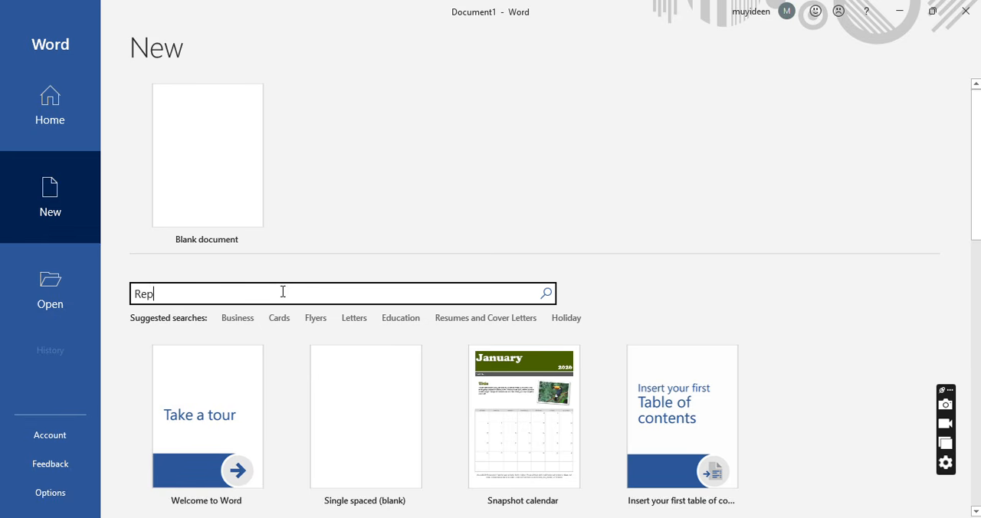
pyautogui.write('orts')
pyautogui.press('Return')
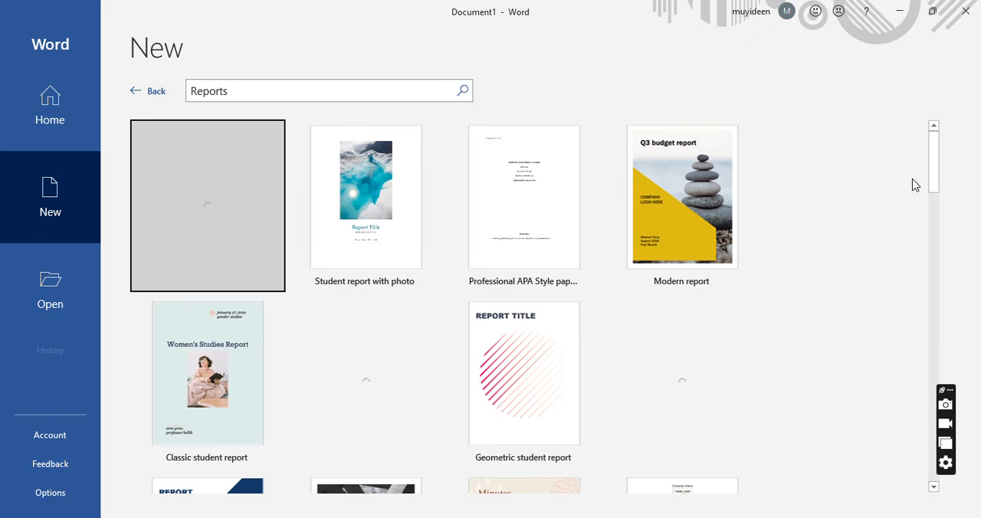
# Create a new document from the Business report (professional design) template.
pyautogui.moveTo(936, 173); pyautogui.dragTo(941, 258)
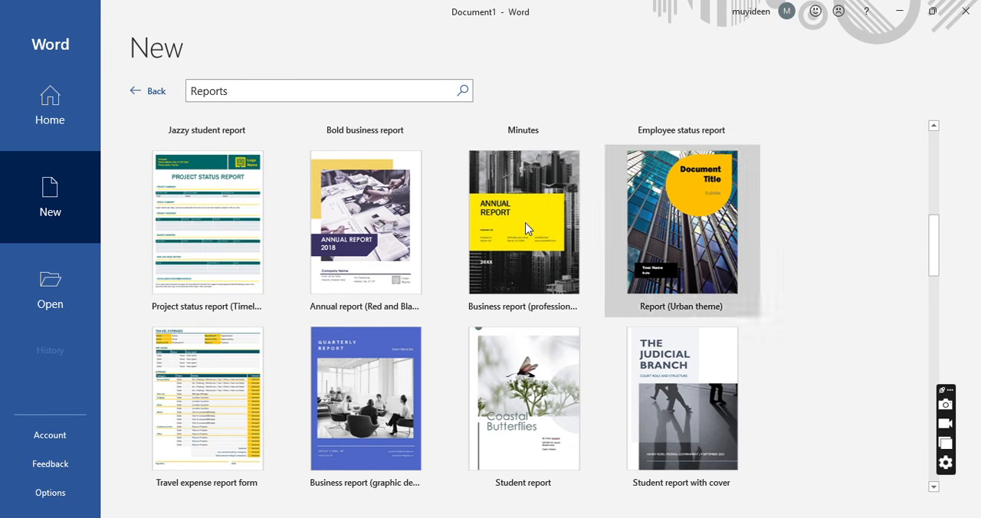
pyautogui.click(503, 223)
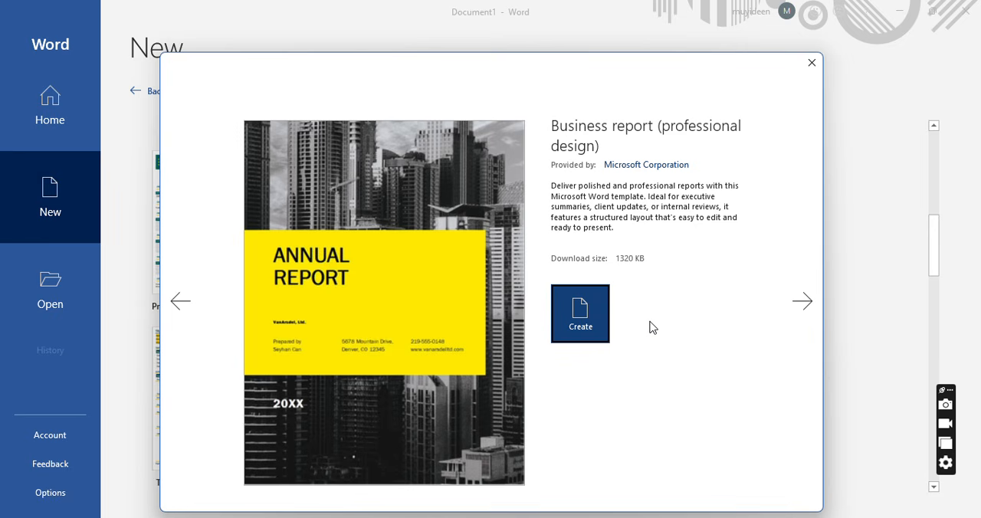
pyautogui.click(582, 323)
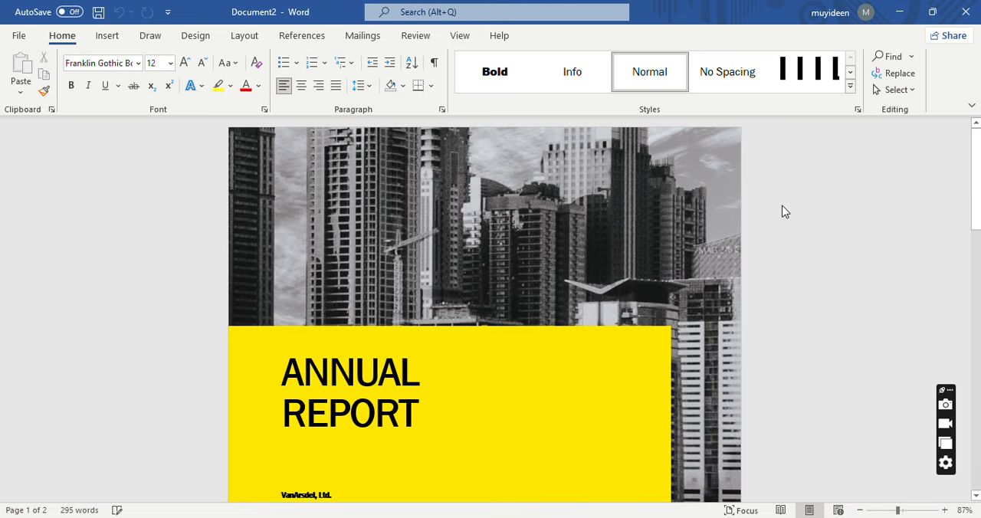
# Examine the annual report cover page, including its title, company name, contact details and year placeholder.
pyautogui.press('Down')
pyautogui.press('Down')
pyautogui.press('Down')
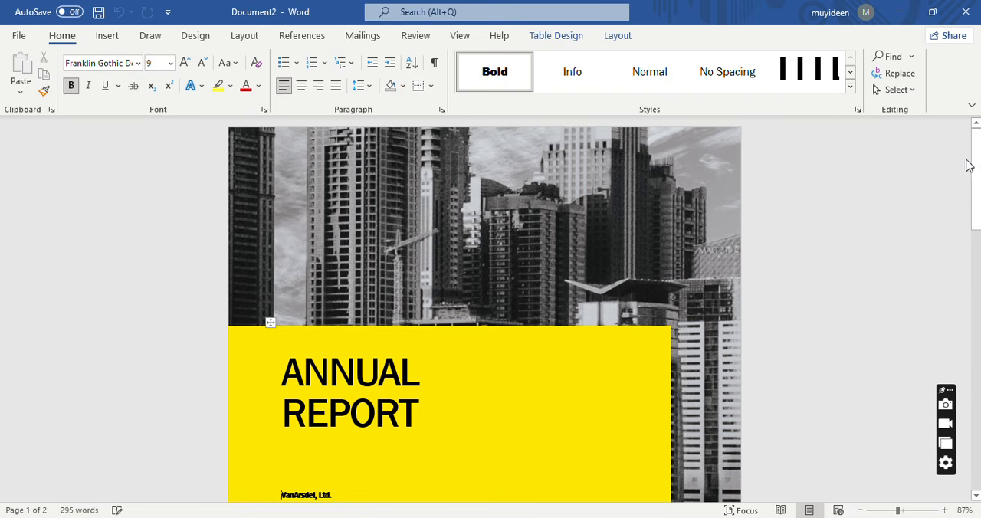
pyautogui.moveTo(974, 159); pyautogui.dragTo(978, 182)
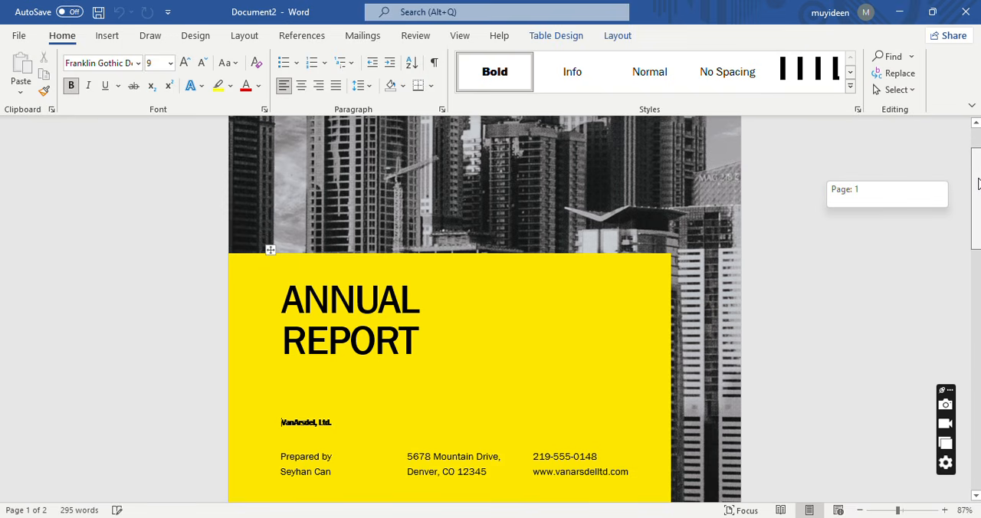
pyautogui.moveTo(978, 183); pyautogui.dragTo(978, 213)
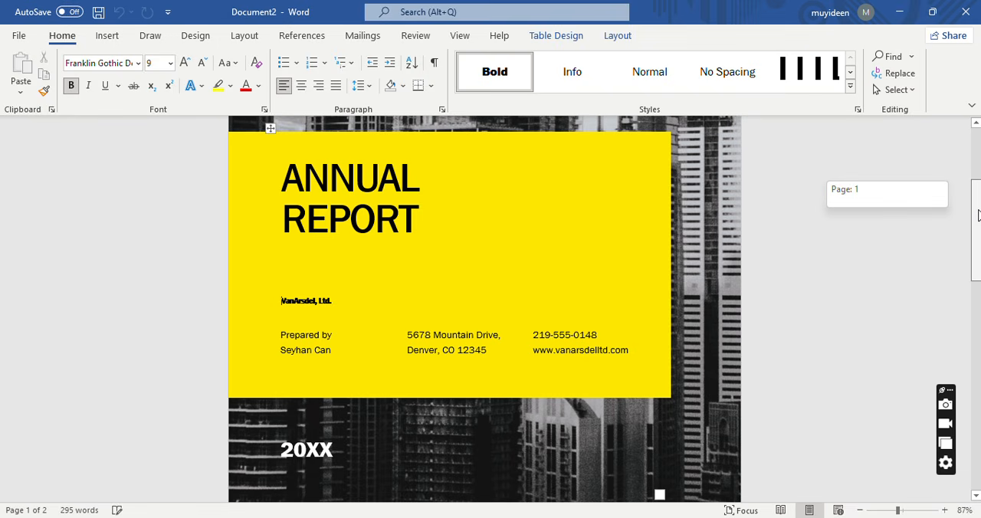
pyautogui.moveTo(978, 215); pyautogui.dragTo(979, 212)
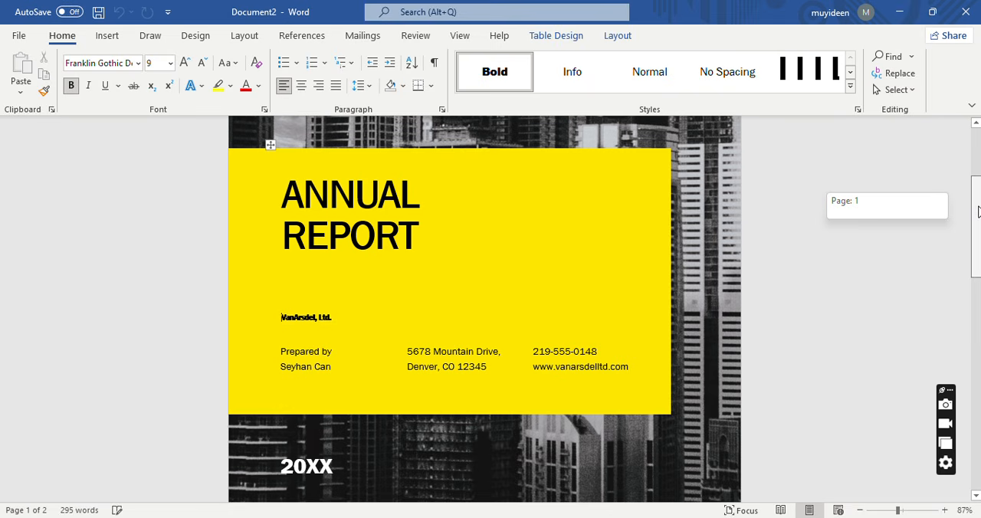
pyautogui.moveTo(978, 212)
pyautogui.mouseDown()
pyautogui.moveTo(978, 220)
pyautogui.moveTo(976, 205)
pyautogui.mouseUp()
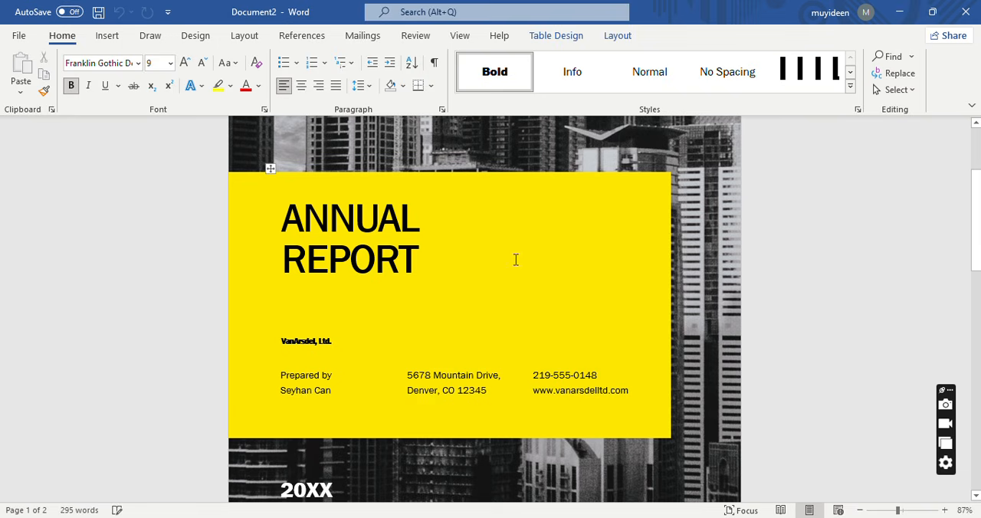
# Add the year 2025 on a new line directly below the ANNUAL REPORT title.
pyautogui.click(365, 224)
pyautogui.click(424, 214)
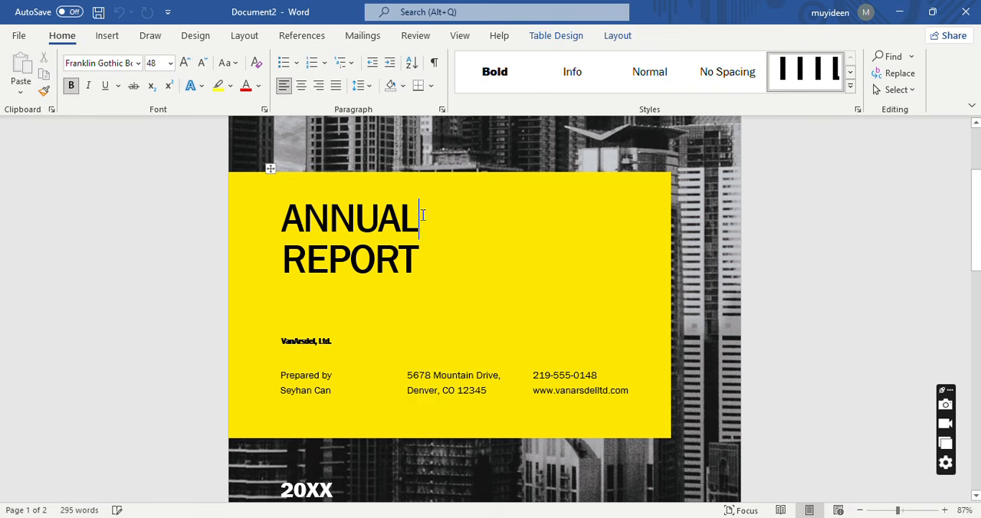
pyautogui.click(431, 267)
pyautogui.press('Return')
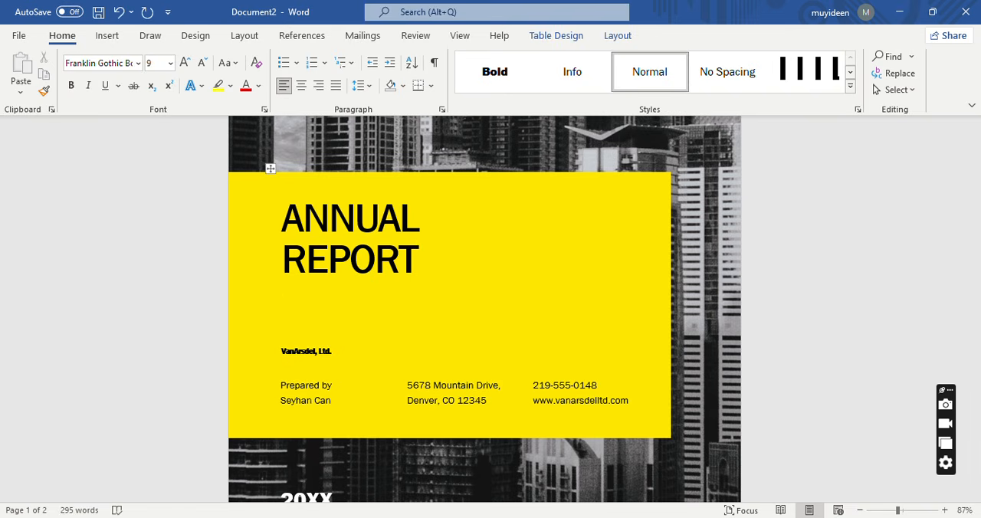
pyautogui.write('2025')
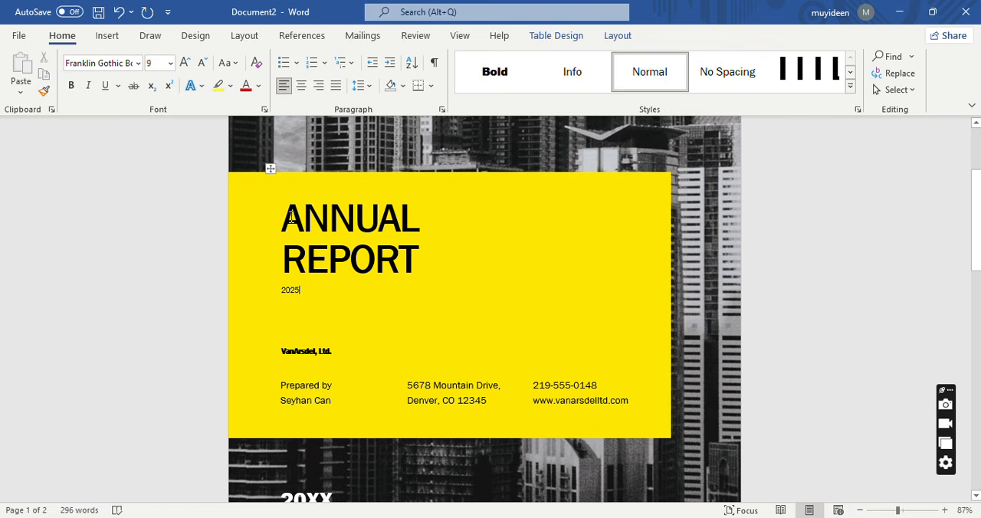
# Format the 2025 line below the cover title as 28 pt bold text.
pyautogui.moveTo(282, 214); pyautogui.dragTo(434, 258)
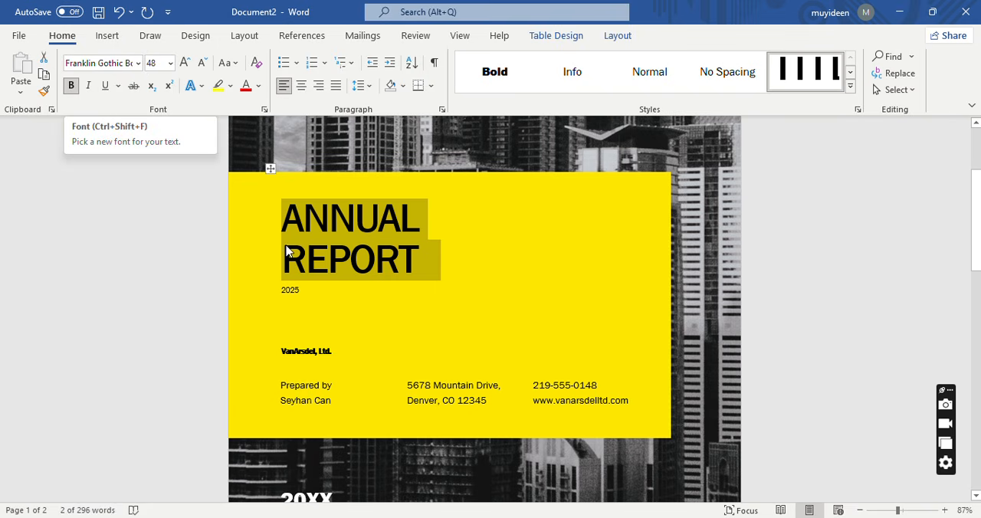
pyautogui.click(271, 289)
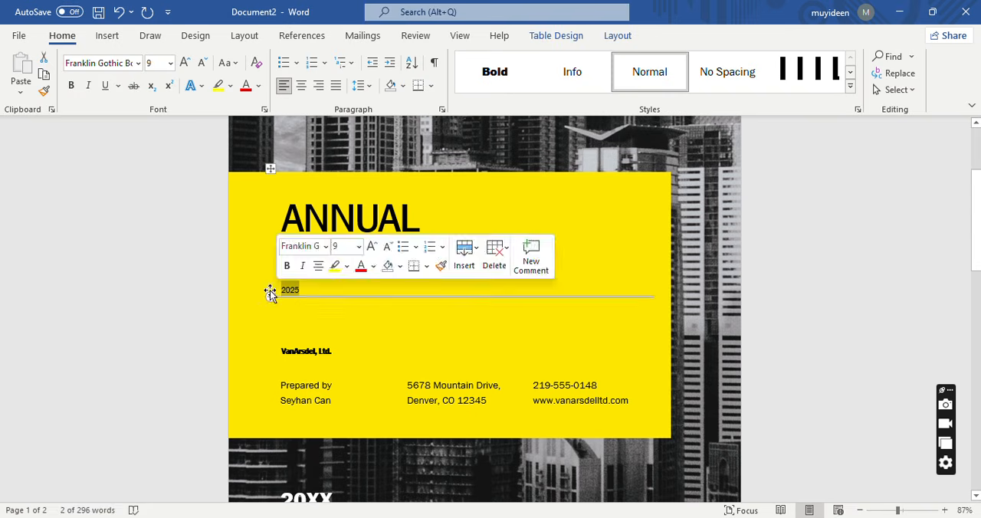
pyautogui.click(170, 64)
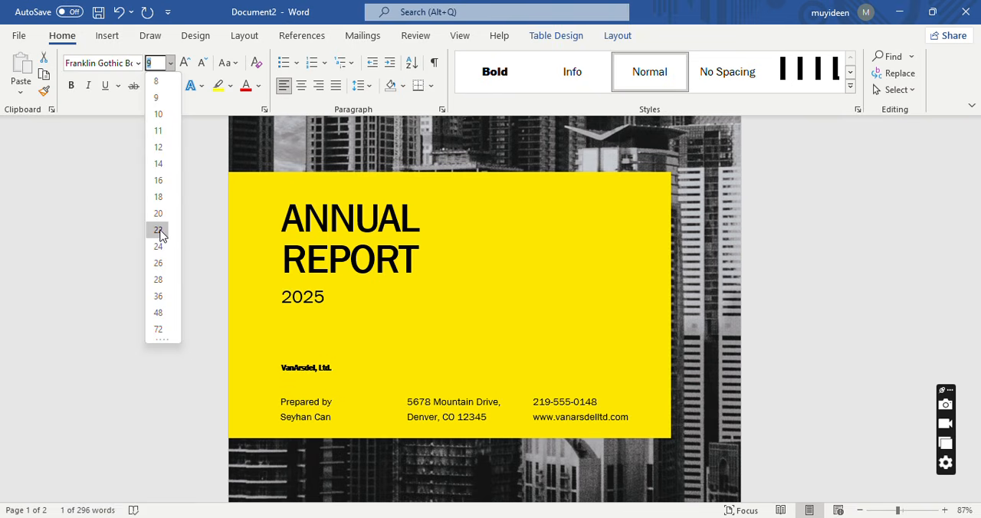
pyautogui.click(158, 280)
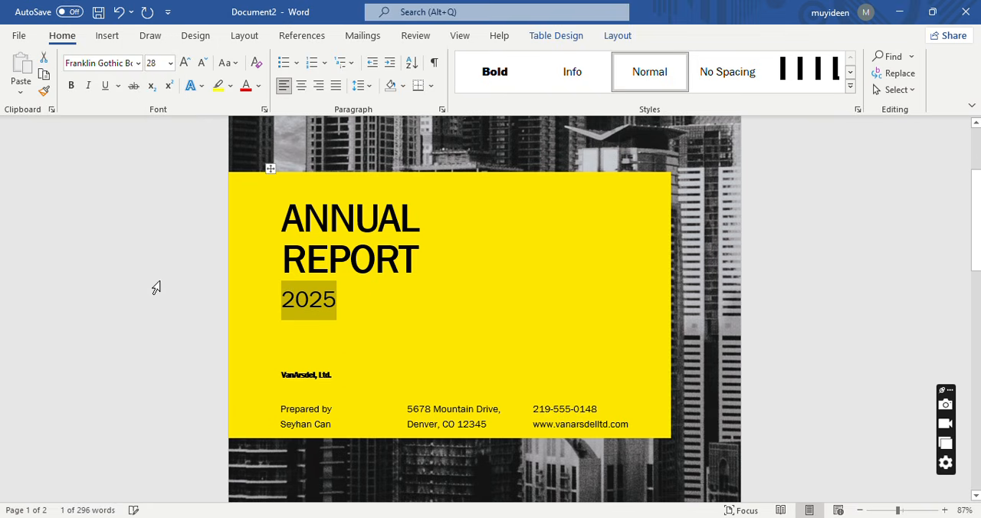
pyautogui.click(71, 85)
pyautogui.click(360, 311)
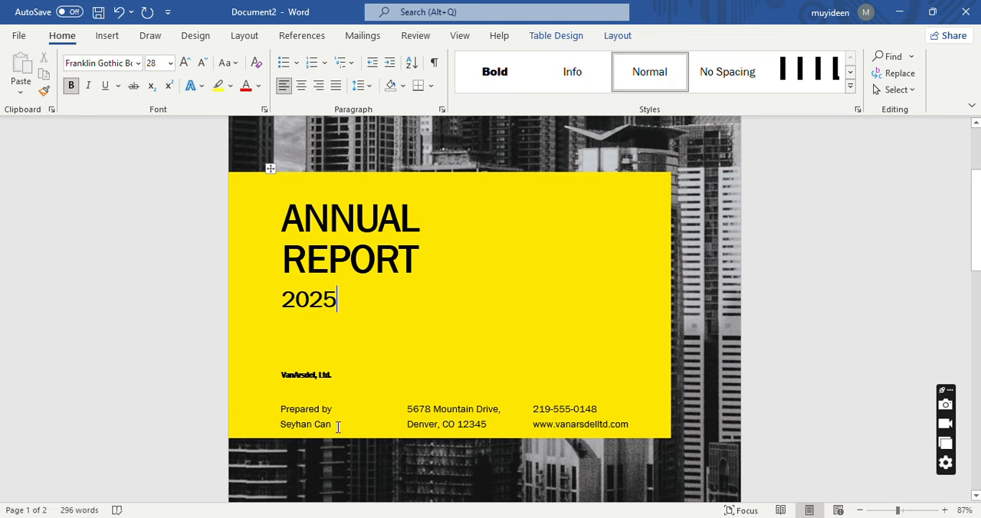
# Replace the preparer's name below "Prepared by" on the cover with "Ayinla & Co.".
pyautogui.moveTo(331, 426); pyautogui.dragTo(284, 432)
pyautogui.write('Ayinla')
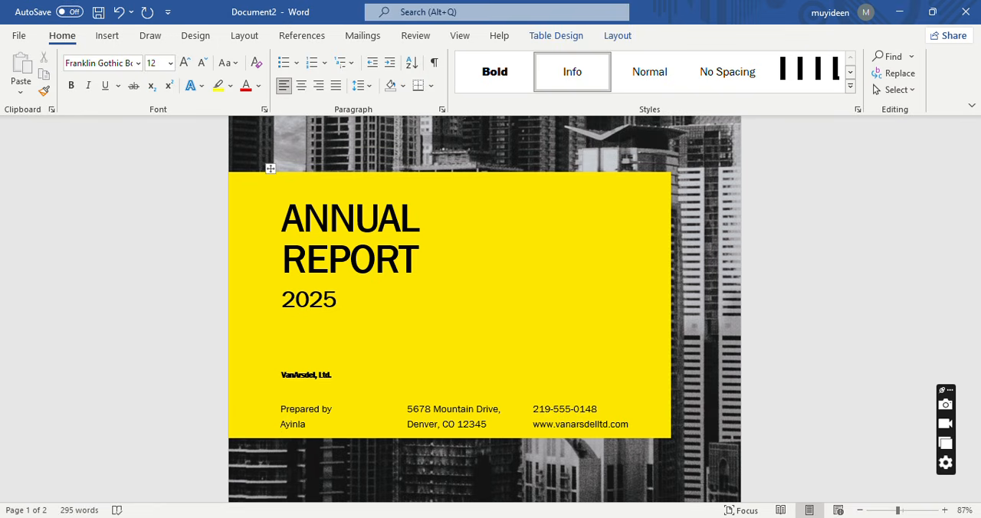
pyautogui.write('$')
pyautogui.press('BackSpace')
pyautogui.write('& Co.')
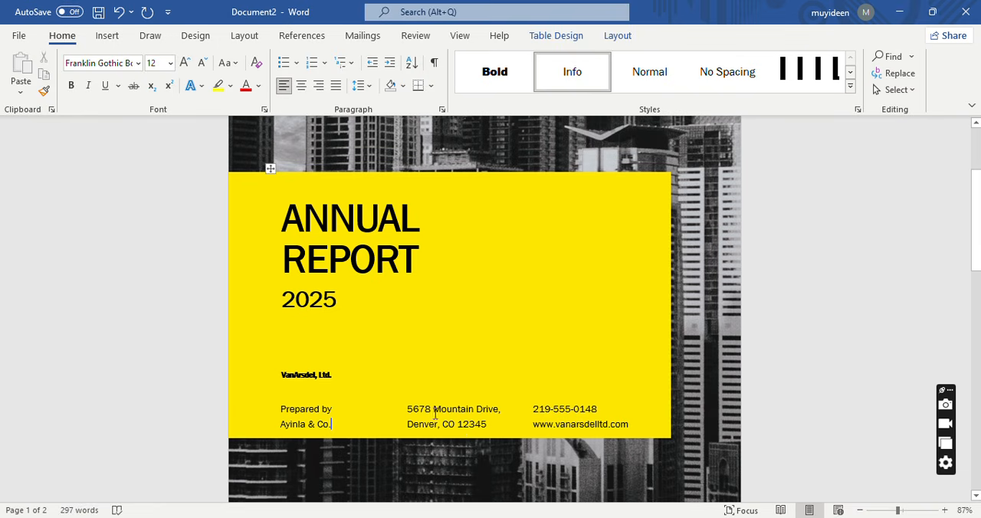
# Replace the street line of the cover's contact address with the firm's own street address.
pyautogui.moveTo(499, 409); pyautogui.dragTo(422, 415)
pyautogui.write('4')
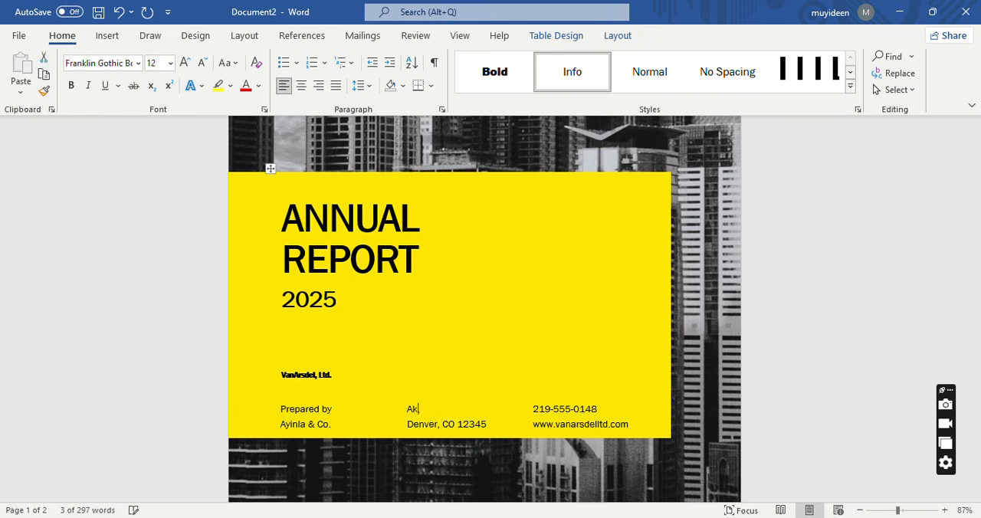
pyautogui.press('BackSpace')
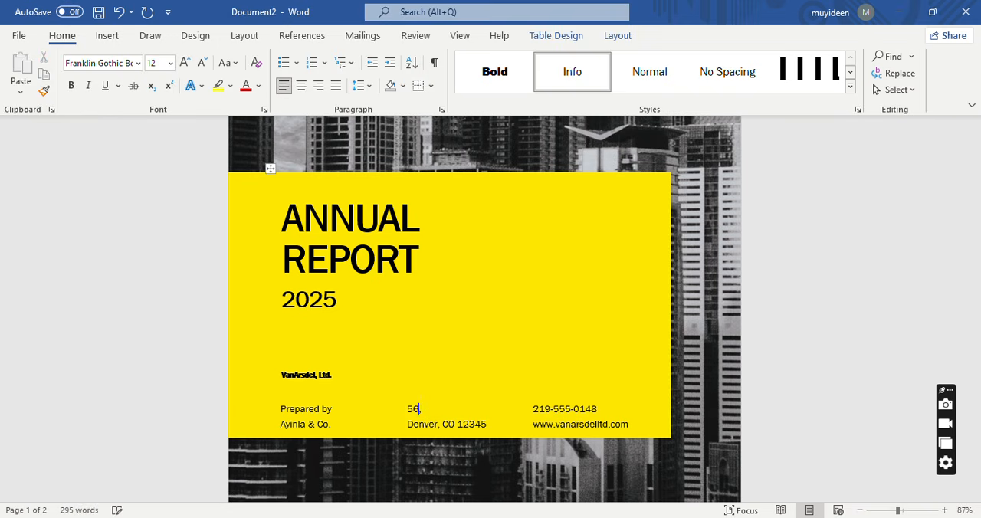
# Replace the city in the second line of the cover address with the firm's district, city and country.
pyautogui.click(438, 424)
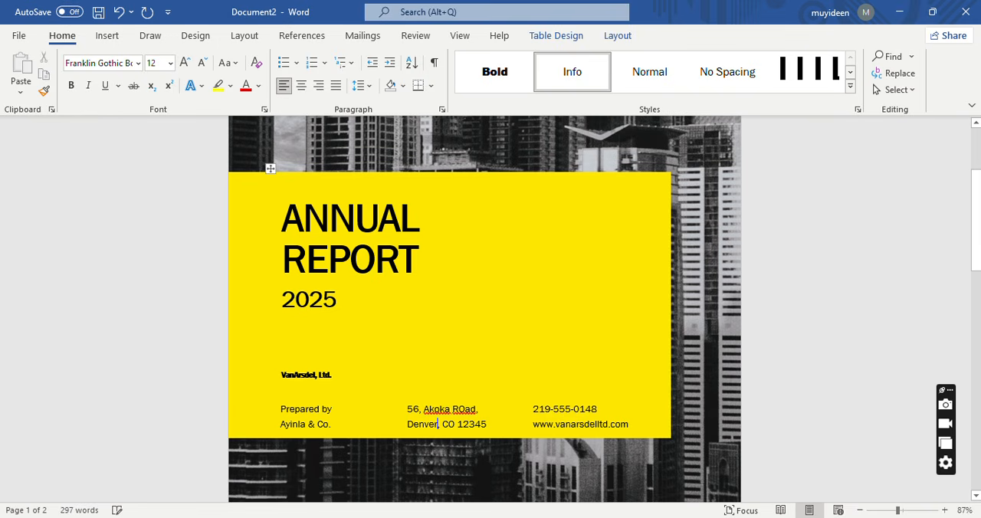
pyautogui.press('BackSpace')
pyautogui.press('BackSpace')
pyautogui.press('BackSpace')
pyautogui.press('BackSpace')
pyautogui.press('BackSpace')
pyautogui.press('BackSpace')
pyautogui.write('Yaba')
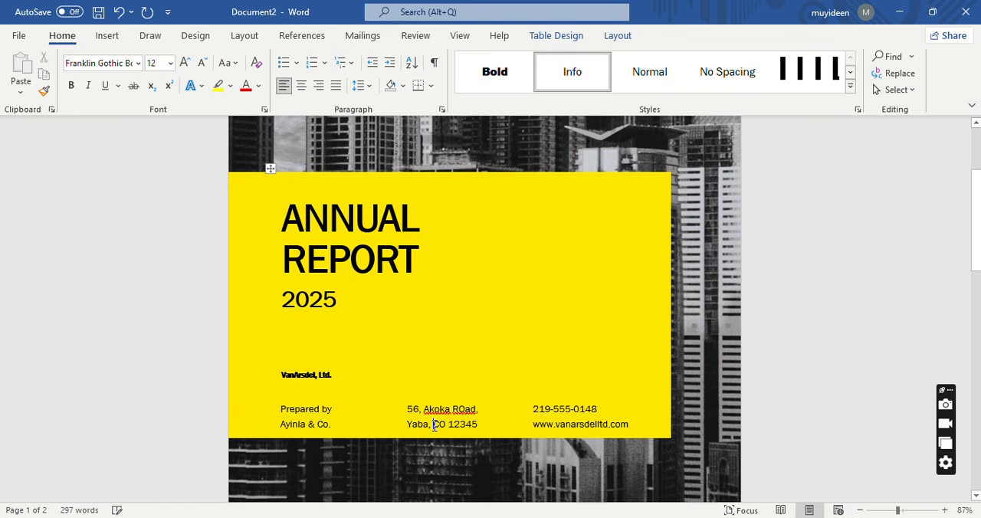
pyautogui.click(434, 426)
pyautogui.write('Lagos')
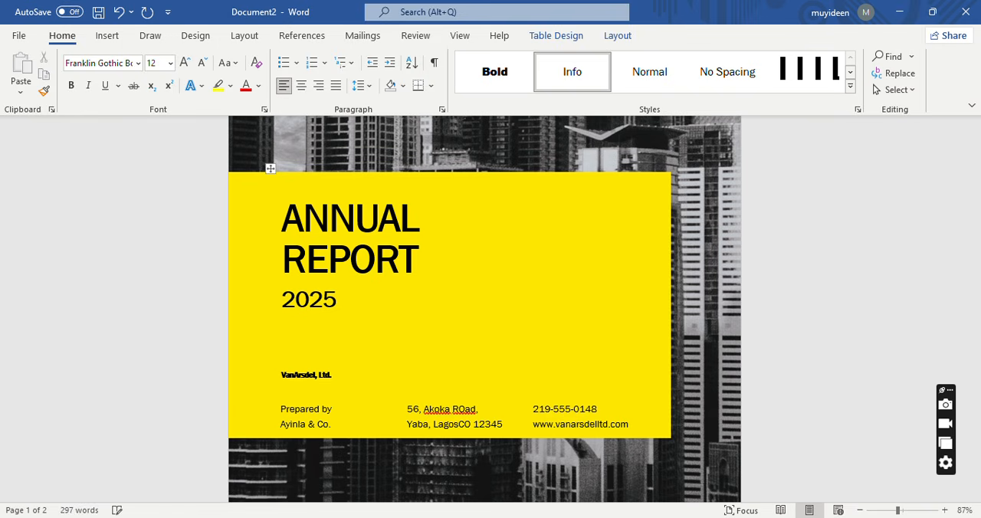
pyautogui.write(', Nigeria')
# Delete the leftover state and ZIP code from the second address line and end it with a full stop.
pyautogui.click(443, 438)
pyautogui.press('BackSpace')
pyautogui.press('BackSpace')
pyautogui.press('BackSpace')
pyautogui.press('BackSpace')
pyautogui.press('BackSpace')
pyautogui.press('BackSpace')
pyautogui.press('BackSpace')
pyautogui.write('.')
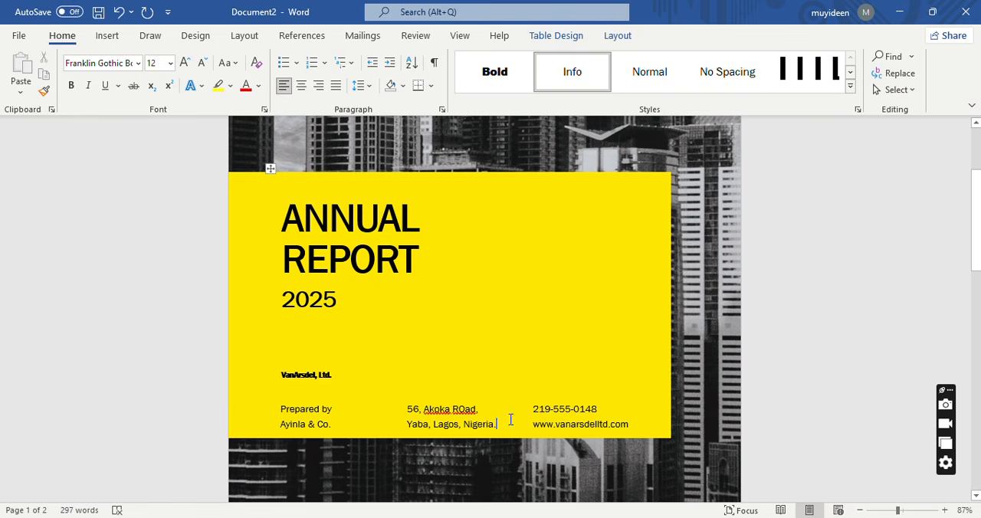
# Replace the placeholder phone number on the cover with the firm's phone number, including the country code.
pyautogui.click(601, 410)
pyautogui.press('BackSpace')
pyautogui.press('BackSpace')
pyautogui.press('BackSpace')
pyautogui.press('BackSpace')
pyautogui.press('BackSpace')
pyautogui.press('BackSpace')
pyautogui.press('BackSpace')
pyautogui.press('BackSpace')
pyautogui.press('BackSpace')
pyautogui.press('BackSpace')
pyautogui.press('BackSpace')
pyautogui.press('BackSpace')
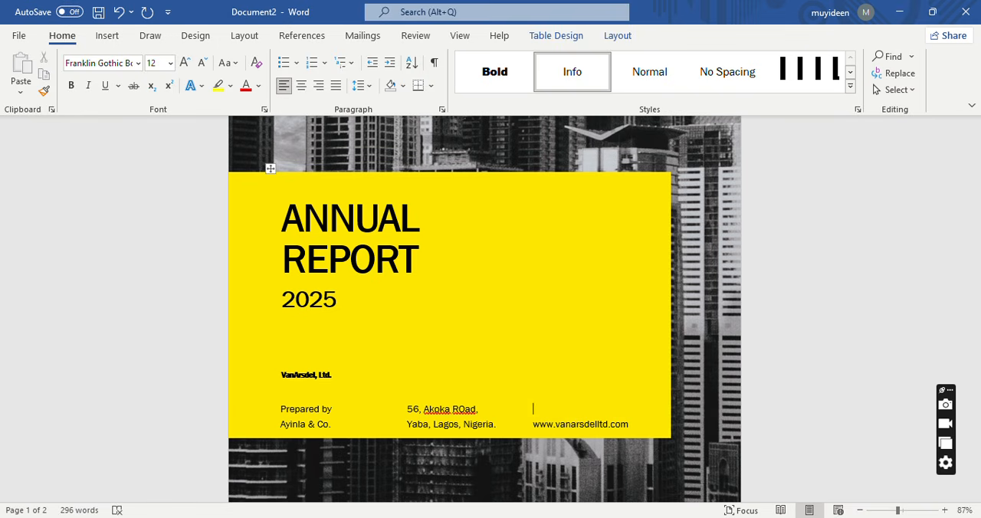
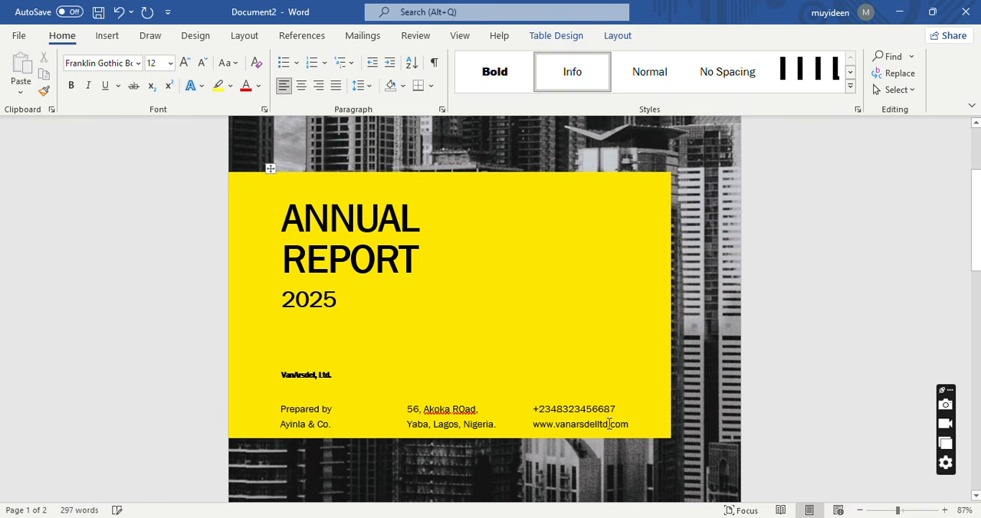
pyautogui.click(609, 425)
pyautogui.press('BackSpace')
pyautogui.press('BackSpace')
pyautogui.press('BackSpace')
pyautogui.press('BackSpace')
pyautogui.press('BackSpace')
pyautogui.press('BackSpace')
pyautogui.press('BackSpace')
pyautogui.press('BackSpace')
pyautogui.press('BackSpace')
pyautogui.press('BackSpace')
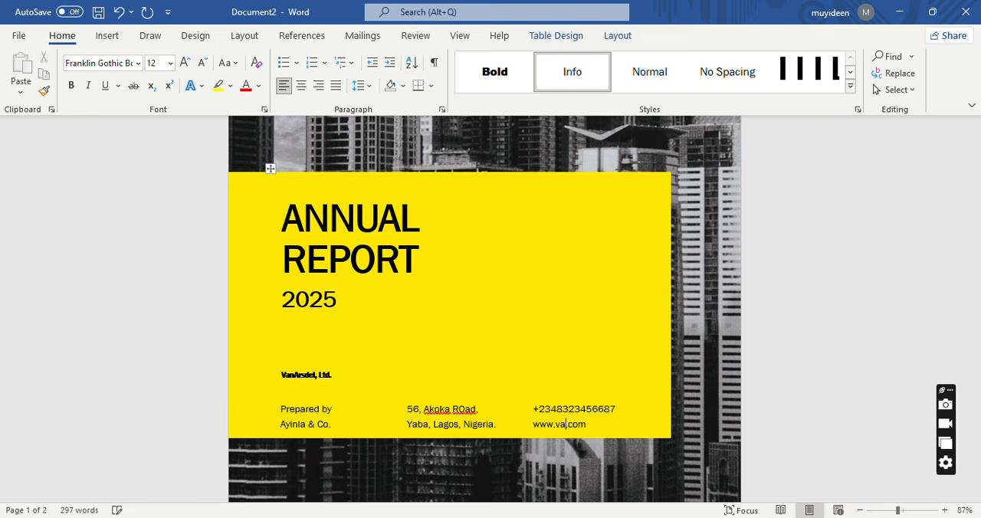
pyautogui.press('BackSpace')
pyautogui.press('BackSpace')
pyautogui.write('Gardenexp.co')
pyautogui.press('BackSpace')
pyautogui.write('loit')
# Delete the company name VanArsdel, Ltd. above "Prepared by" on the cover.
pyautogui.click(556, 372)
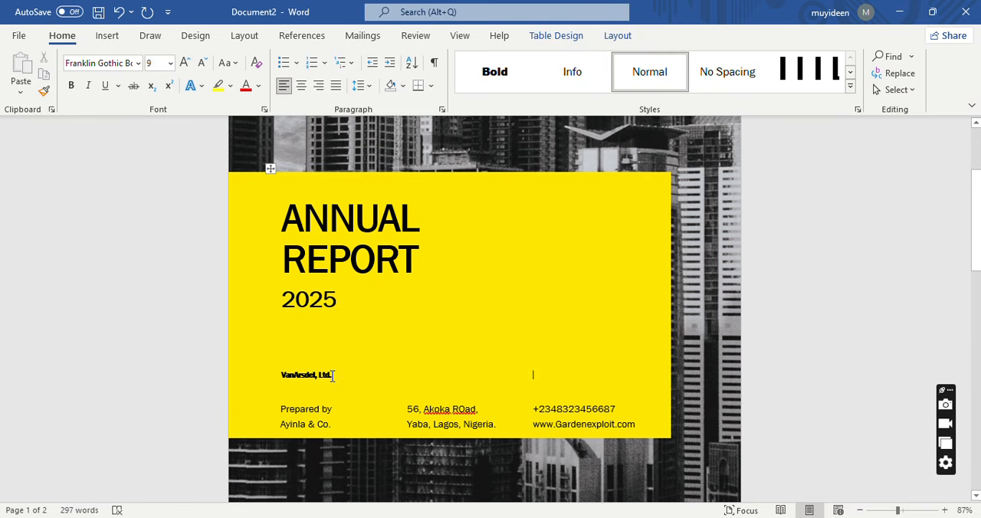
pyautogui.moveTo(328, 375); pyautogui.dragTo(284, 375)
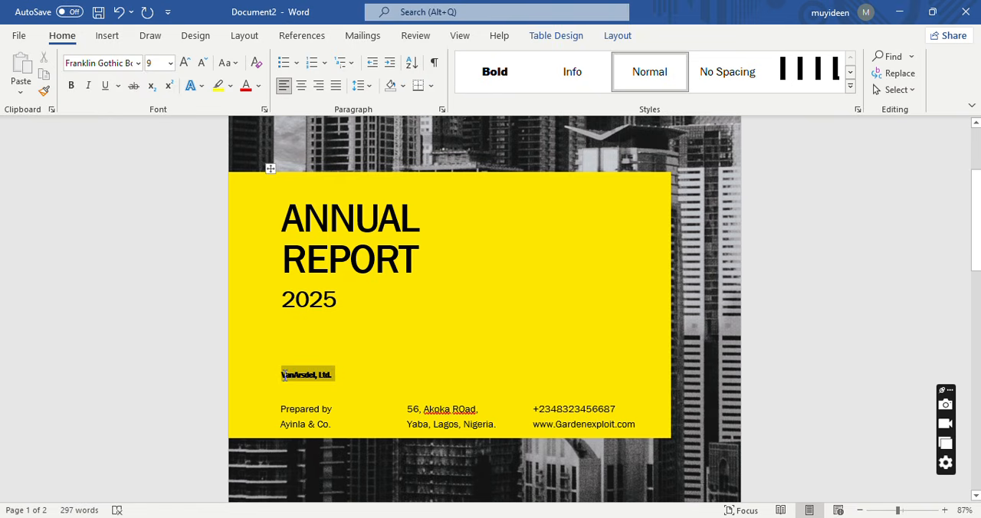
pyautogui.press('BackSpace')
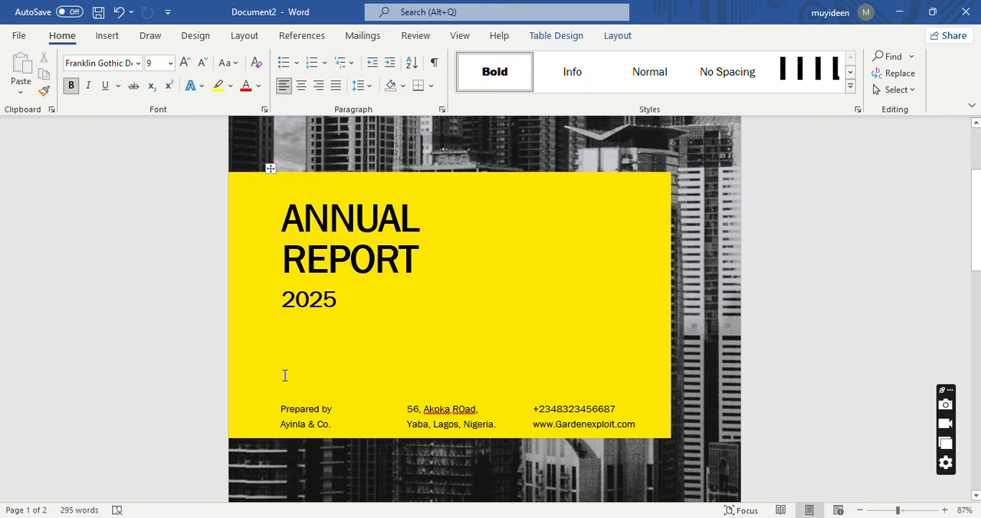
pyautogui.click(280, 414)
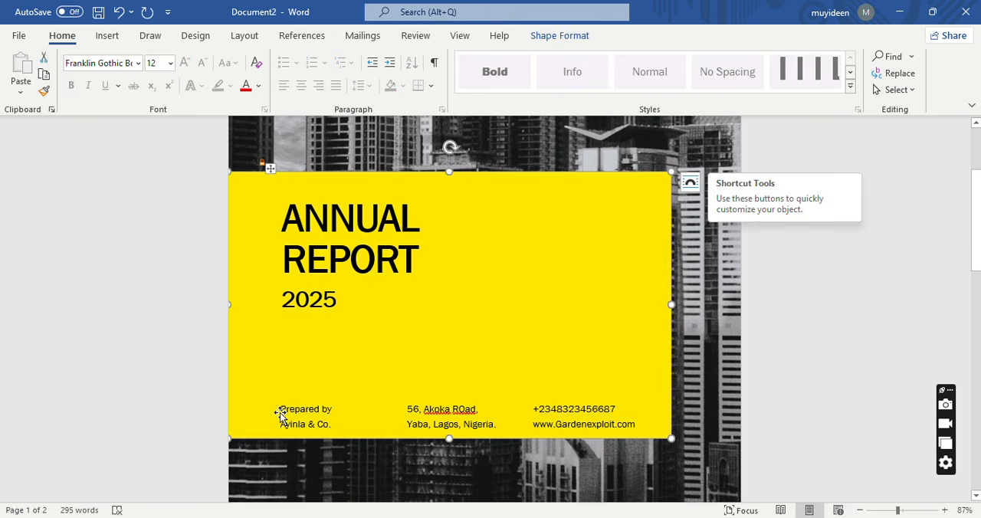
pyautogui.click(280, 414)
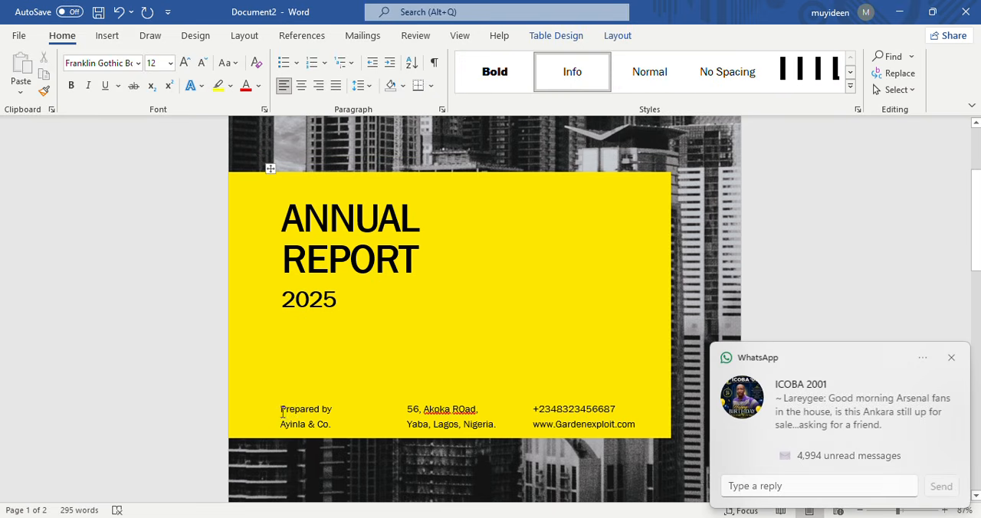
pyautogui.click(952, 359)
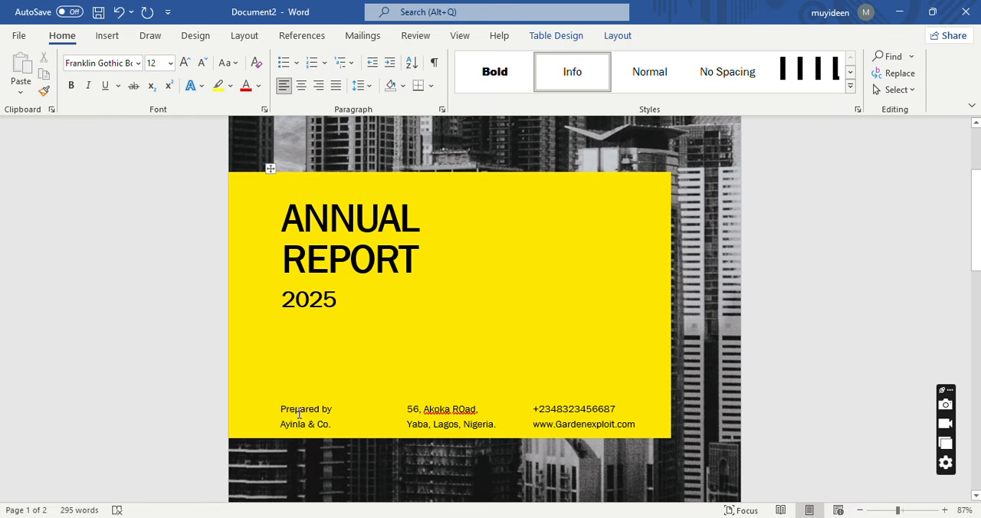
pyautogui.click(312, 371)
pyautogui.click(326, 410)
pyautogui.click(329, 405)
pyautogui.click(315, 414)
pyautogui.click(292, 399)
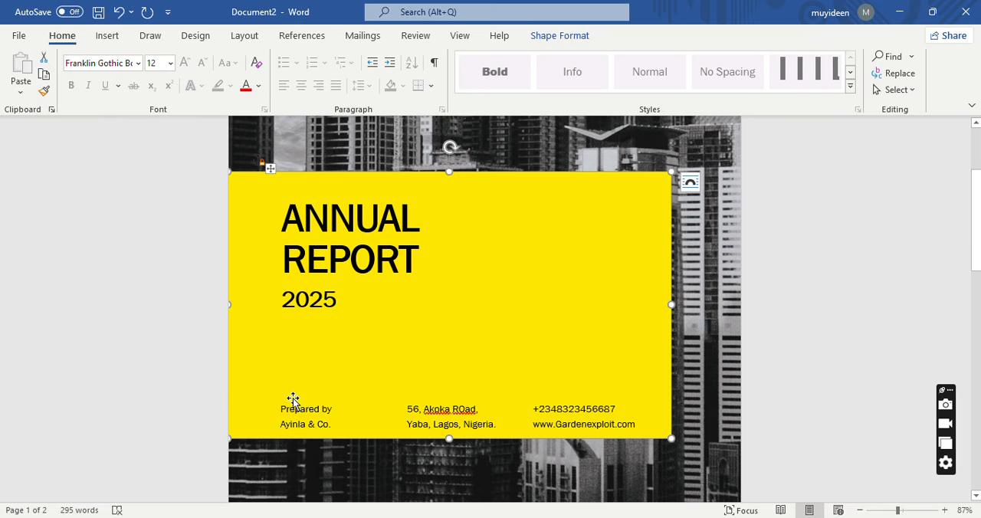
pyautogui.click(283, 418)
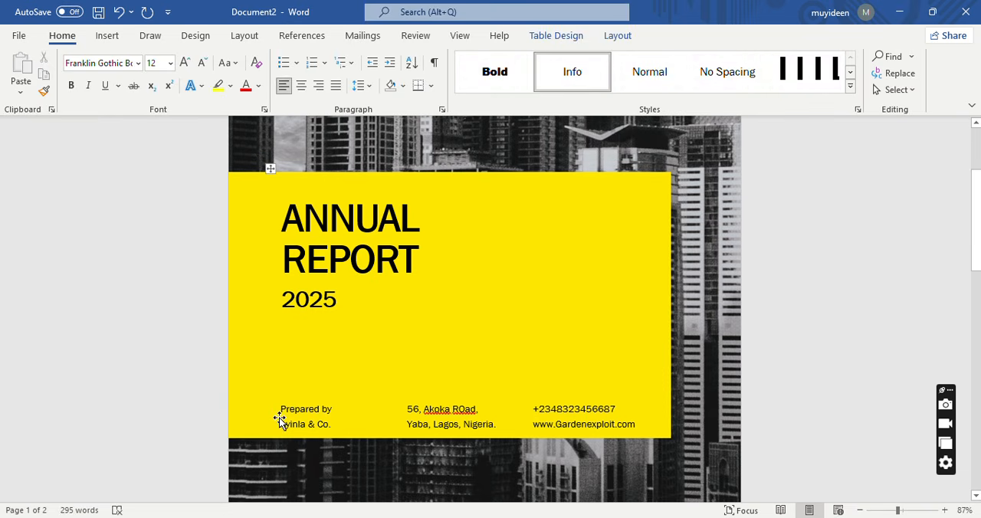
pyautogui.moveTo(279, 409)
pyautogui.mouseDown()
pyautogui.moveTo(279, 394)
pyautogui.moveTo(281, 421)
pyautogui.mouseUp()
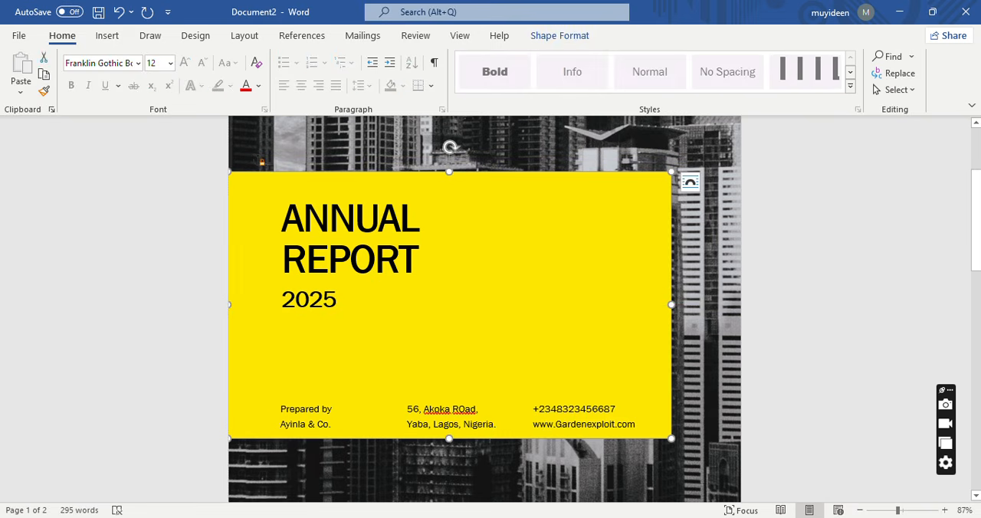
# Change the 20XX year placeholder on the cover photo below the yellow block to 2025.
pyautogui.moveTo(980, 243); pyautogui.dragTo(978, 281)
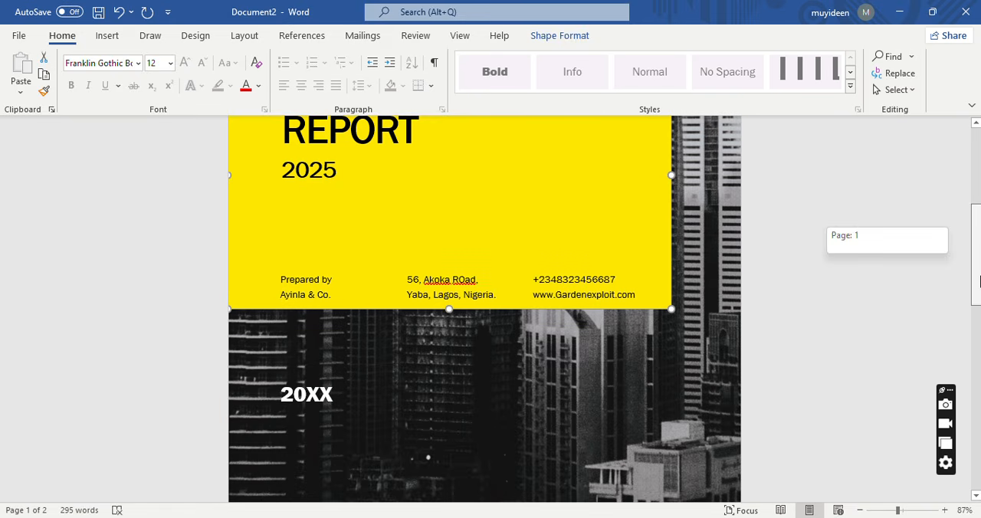
pyautogui.click(328, 394)
pyautogui.press('BackSpace')
pyautogui.press('BackSpace')
pyautogui.write('25')
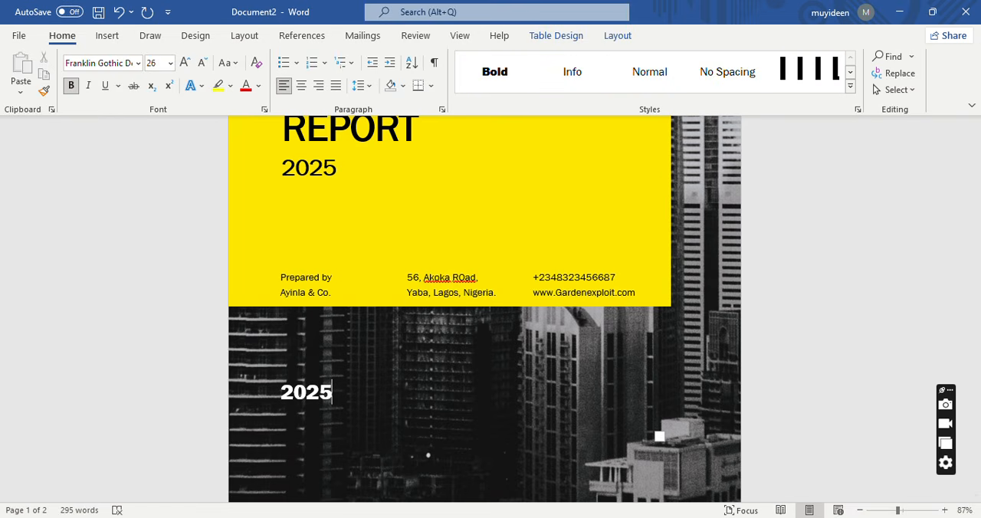
# Delete the duplicate year 2025 directly below the ANNUAL REPORT title.
pyautogui.click(338, 167)
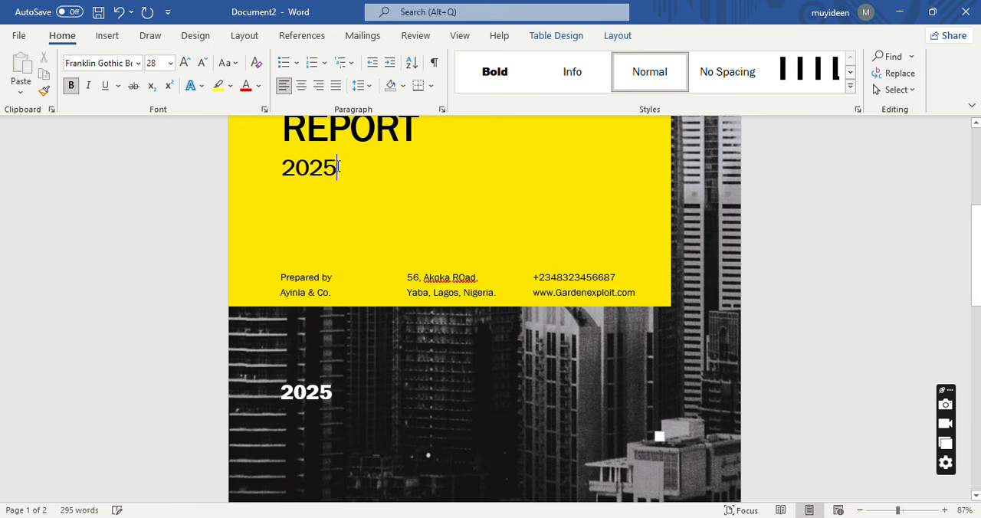
pyautogui.press('BackSpace')
pyautogui.press('BackSpace')
pyautogui.press('BackSpace')
pyautogui.press('BackSpace')
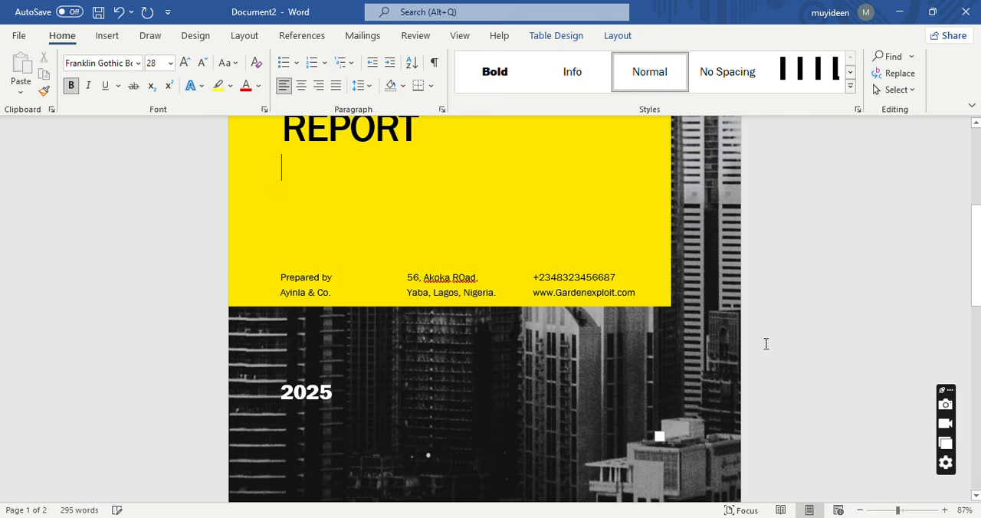
# Select the cover's background photo and examine the available sources for changing the picture.
pyautogui.moveTo(975, 286); pyautogui.dragTo(975, 230)
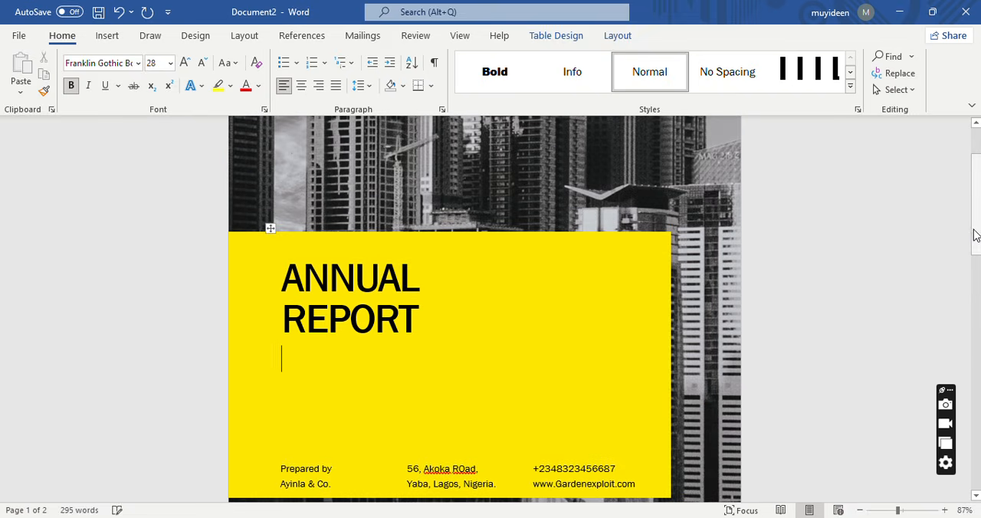
pyautogui.click(700, 189)
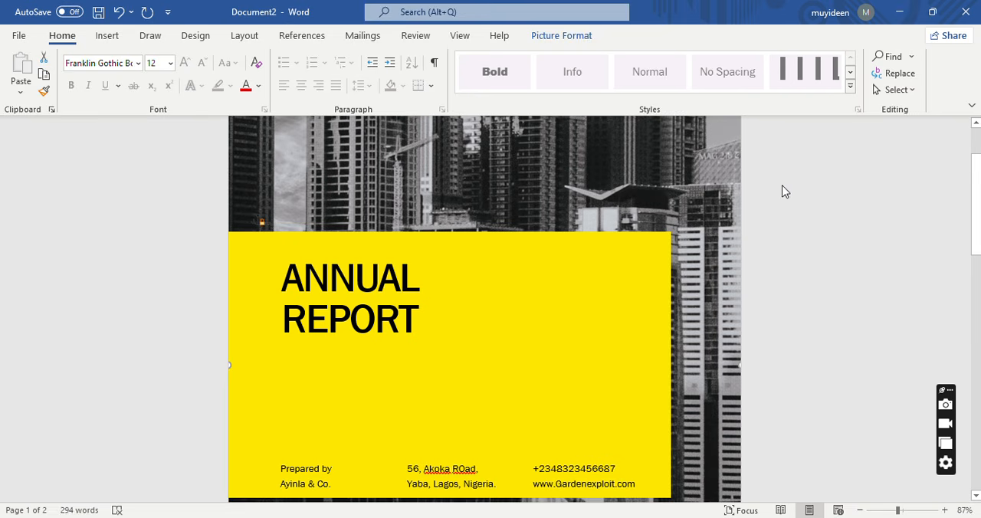
pyautogui.moveTo(977, 206); pyautogui.dragTo(978, 179)
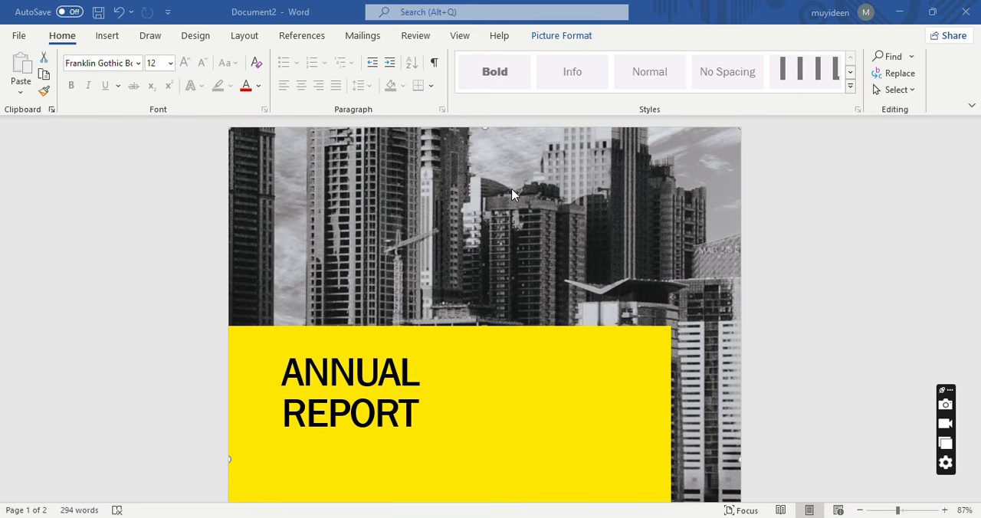
pyautogui.rightClick(430, 193)
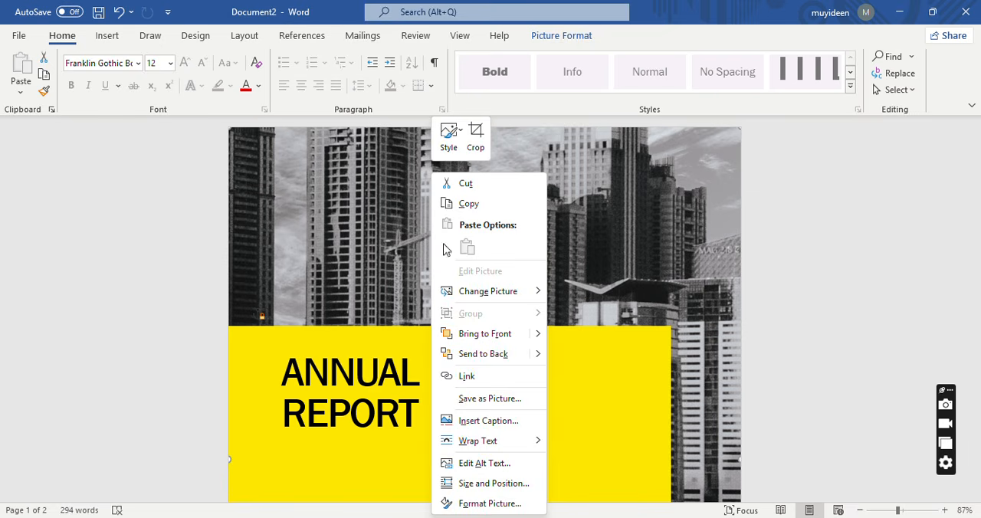
pyautogui.moveTo(505, 295)
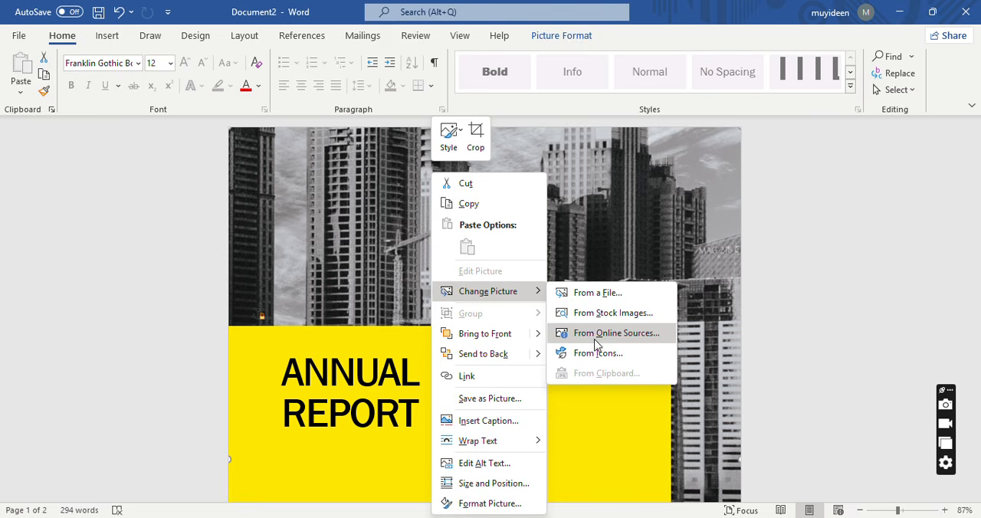
pyautogui.rightClick(385, 269)
pyautogui.click(334, 286)
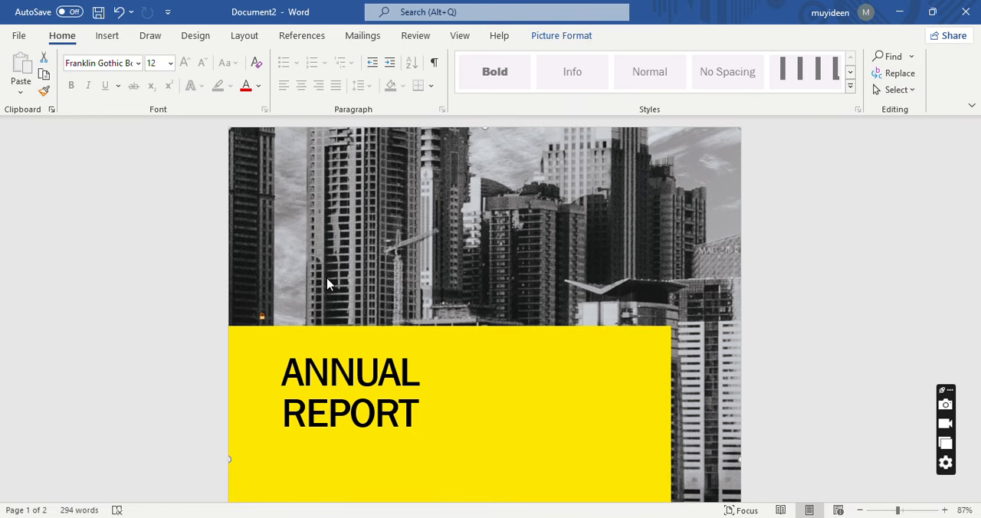
# Review the available page number placement options for the report.
pyautogui.moveTo(977, 216); pyautogui.dragTo(977, 307)
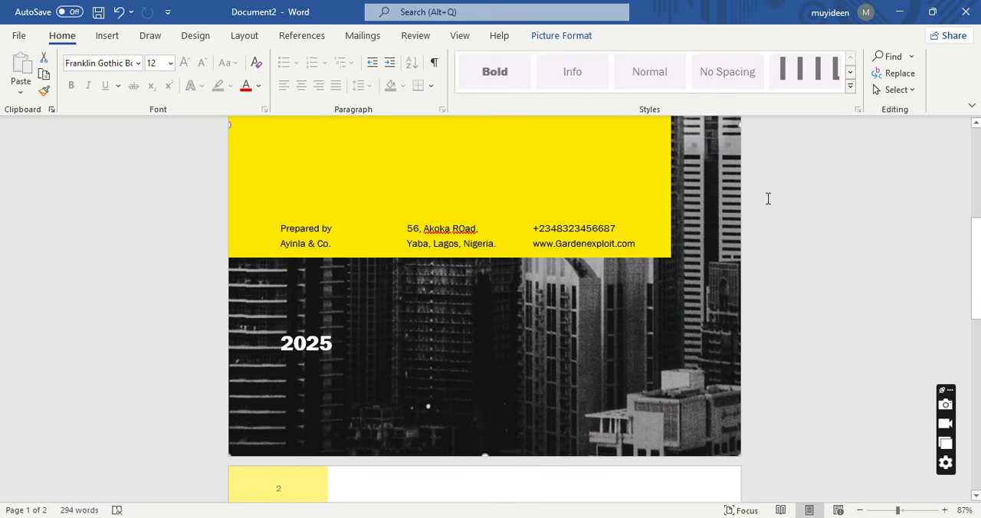
pyautogui.click(108, 36)
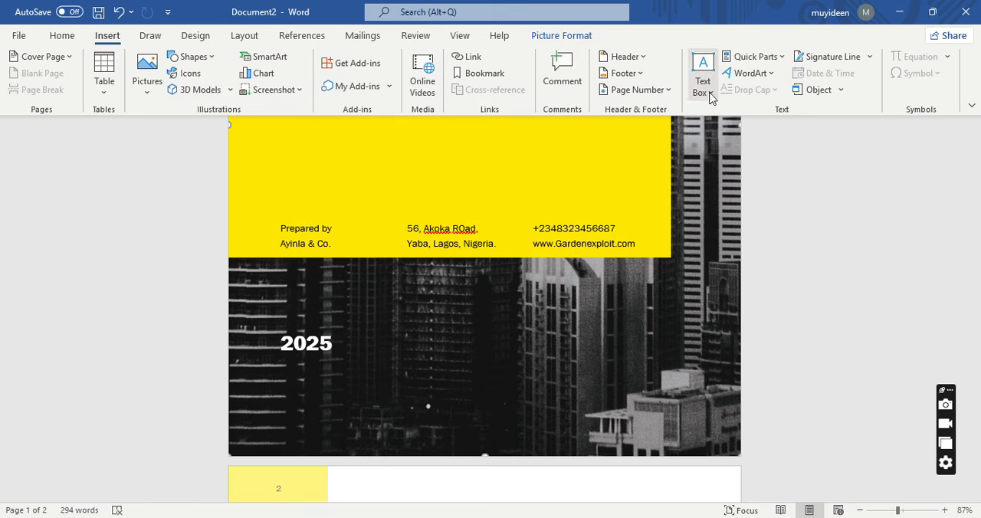
pyautogui.click(666, 91)
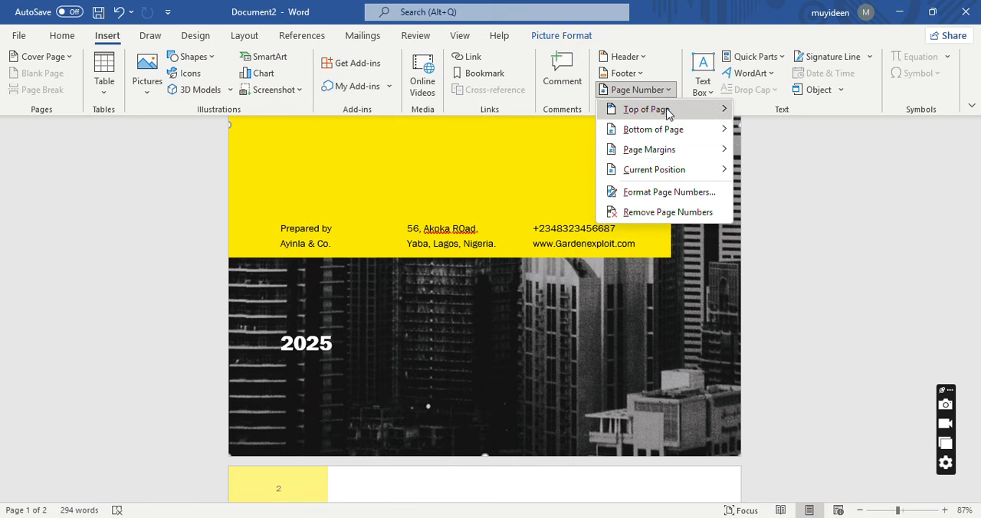
pyautogui.moveTo(667, 114)
pyautogui.click(678, 372)
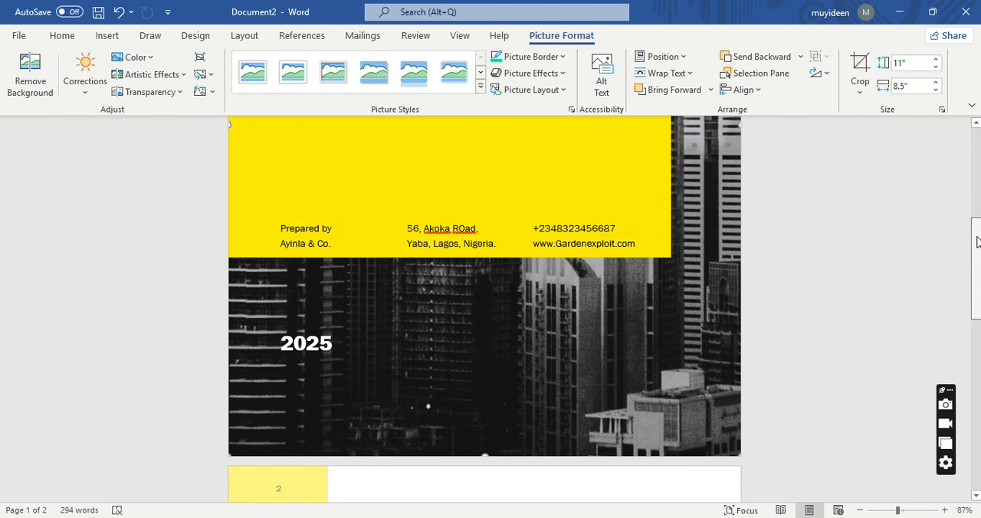
# Try right and left alignment on the whole document's text, and settle on justified alignment.
pyautogui.moveTo(976, 243); pyautogui.dragTo(964, 340)
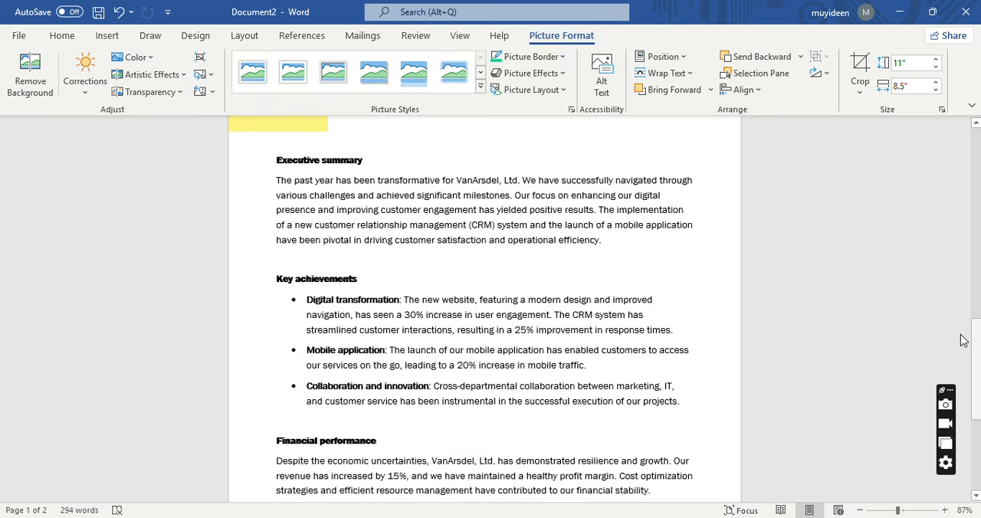
pyautogui.click(468, 214)
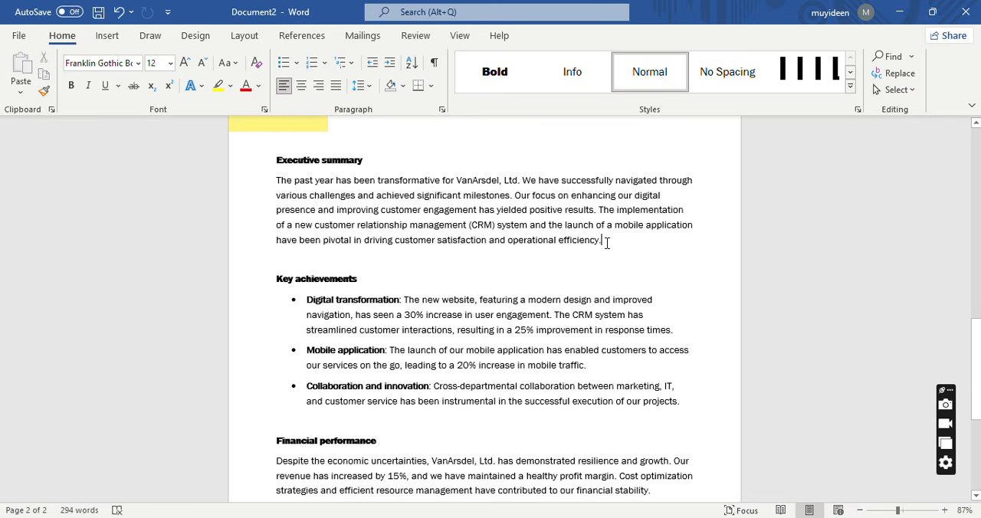
pyautogui.hotkey('ctrl', 'a')
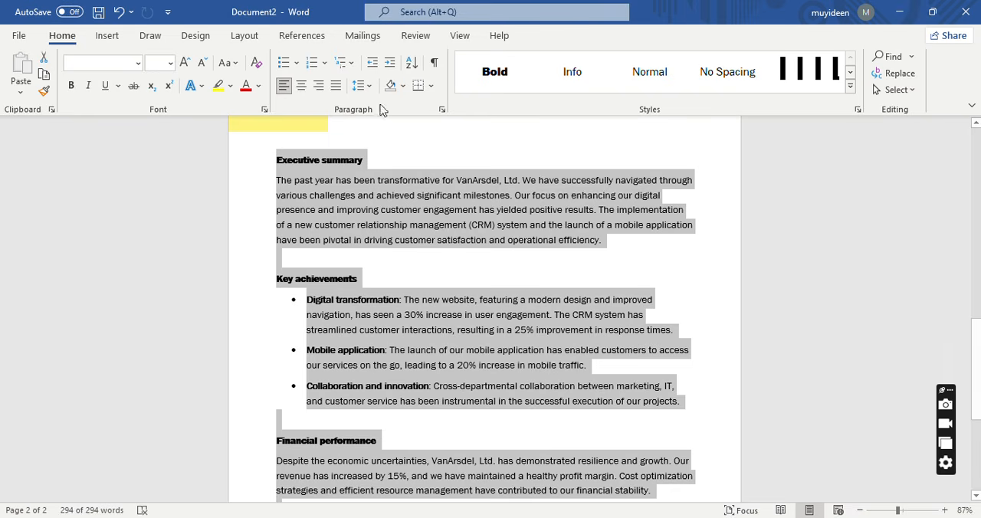
pyautogui.click(322, 91)
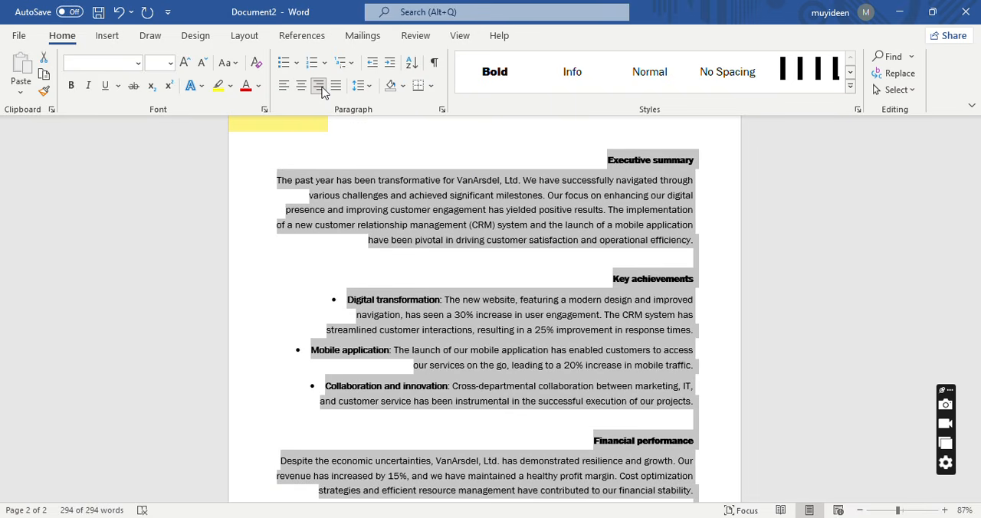
pyautogui.click(283, 89)
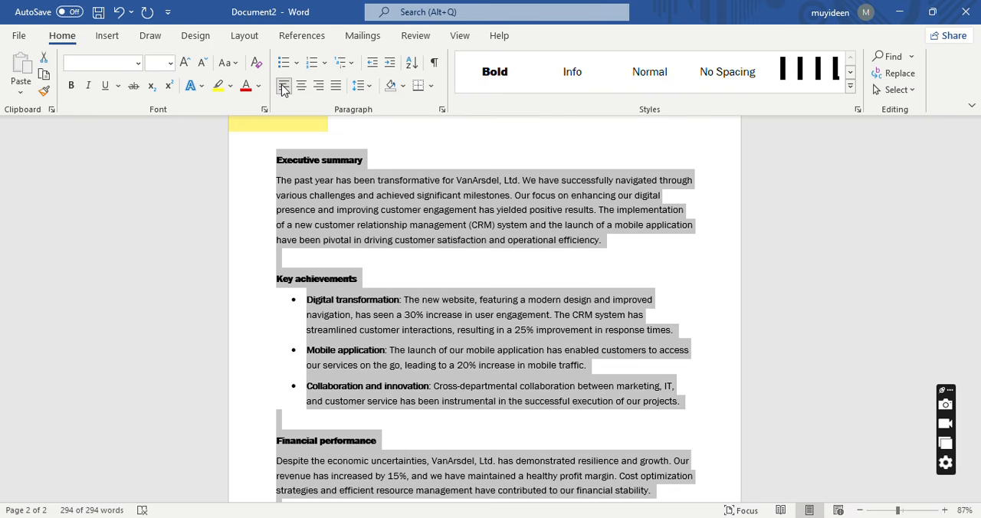
pyautogui.click(336, 88)
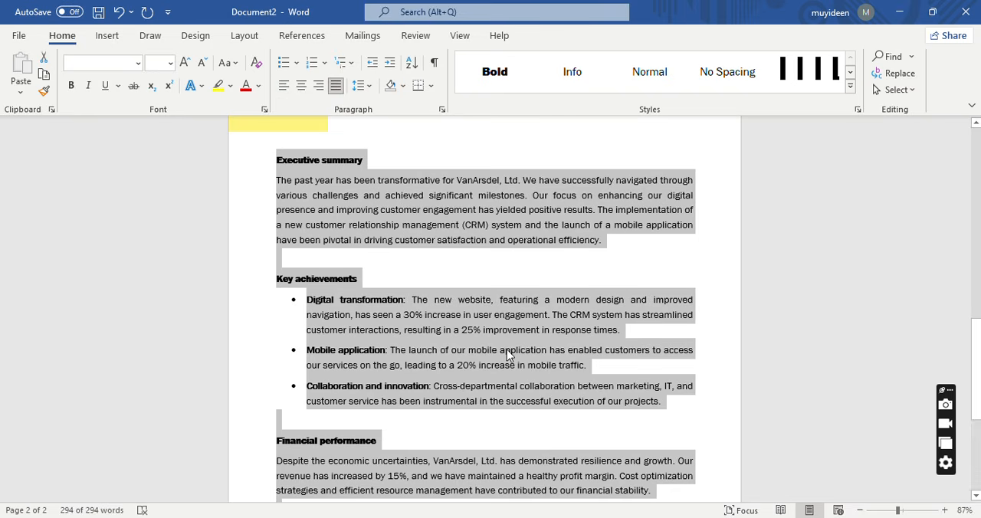
pyautogui.click(431, 197)
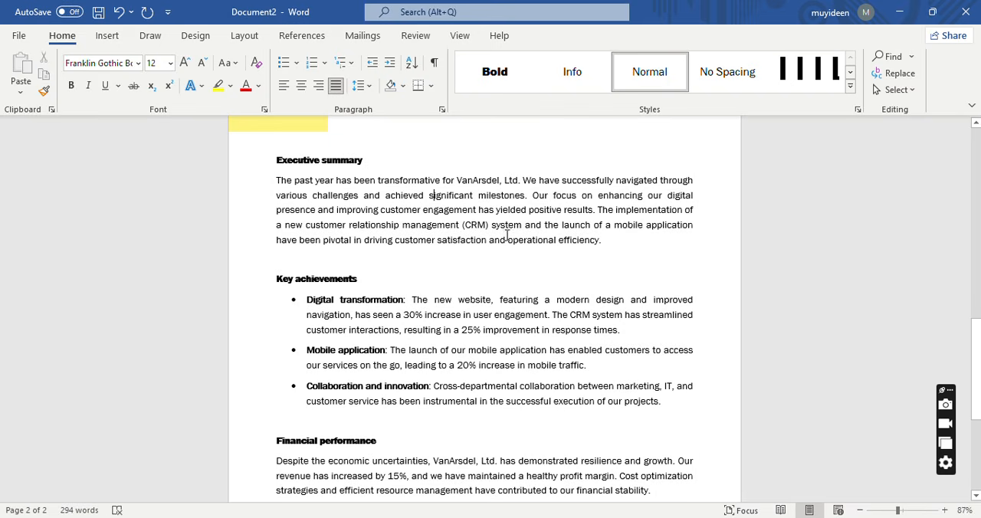
# At the end of the Executive summary paragraph, add "We are committed to ensuring that our various stakeholders are well appreciated".
pyautogui.click(602, 240)
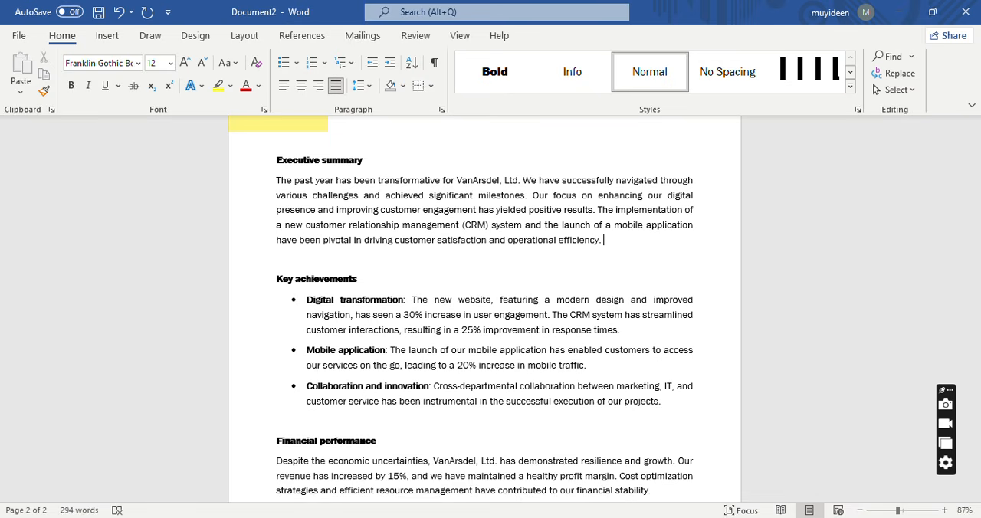
pyautogui.write('We are commite ted to ens')
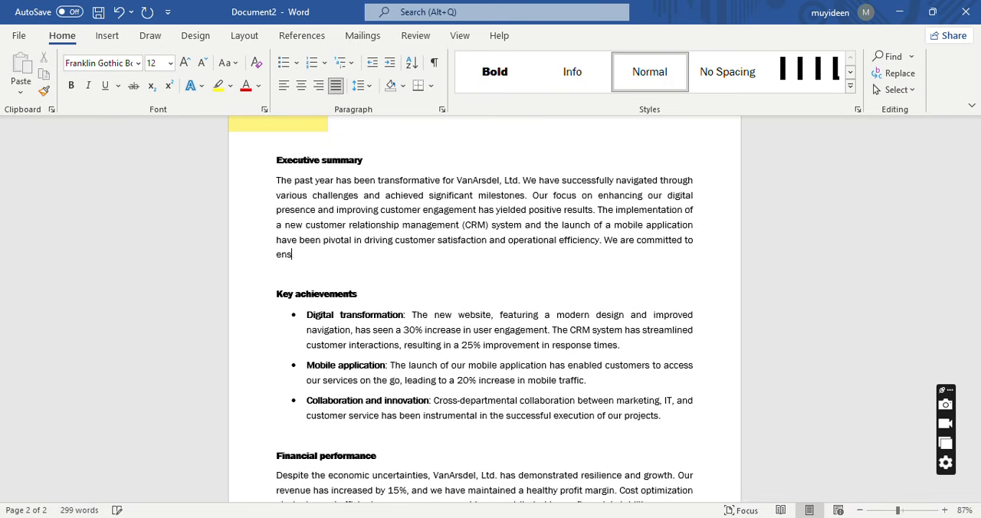
pyautogui.write('uring that our various sta')
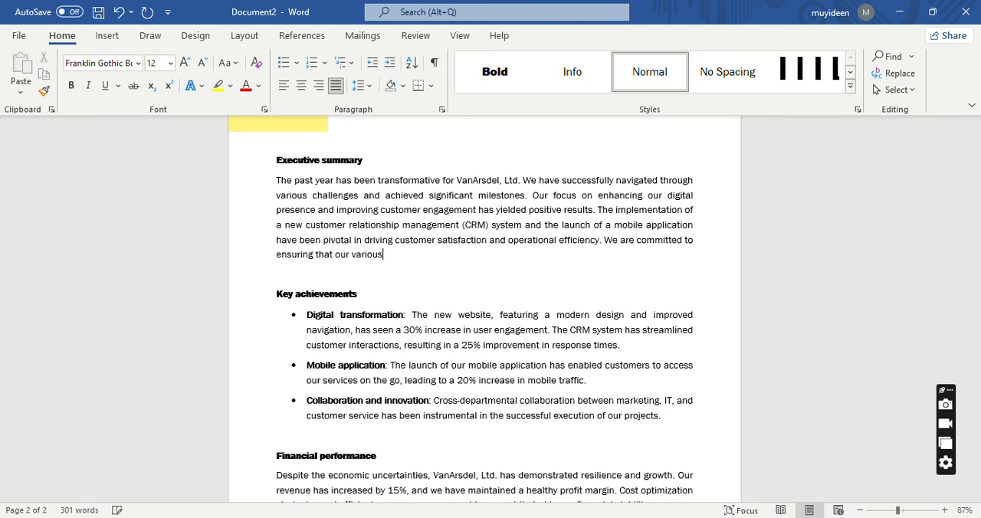
pyautogui.write('eholders are wel')
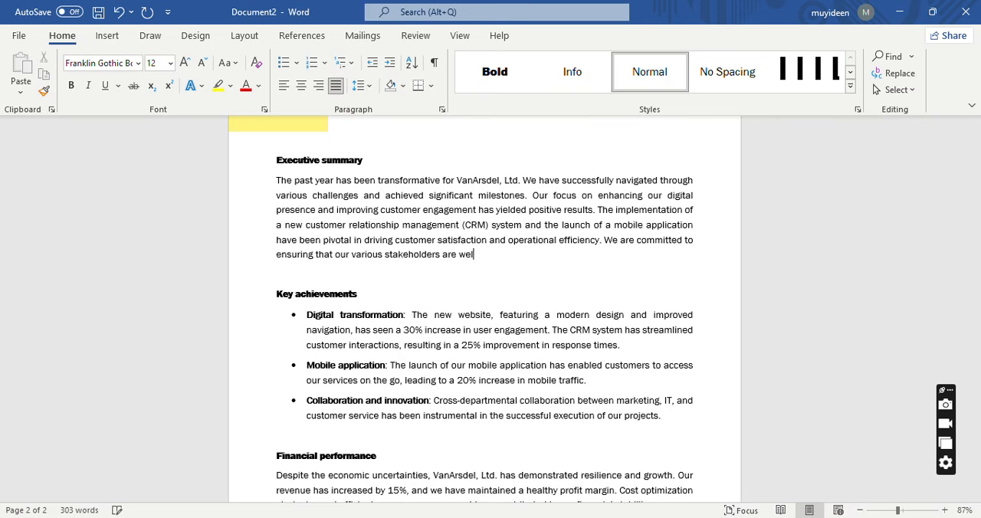
pyautogui.write('l appreciated a')
pyautogui.press('BackSpace')
# Continue the added Executive summary sentence with "by ensuring that we declare right issues on a yearly basis".
pyautogui.write('by ensuring ')
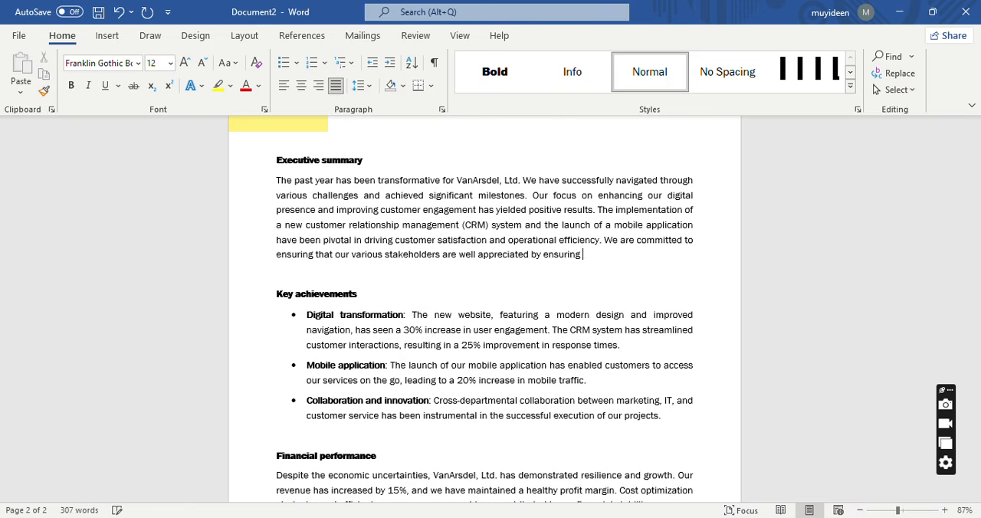
pyautogui.write('that we declare ')
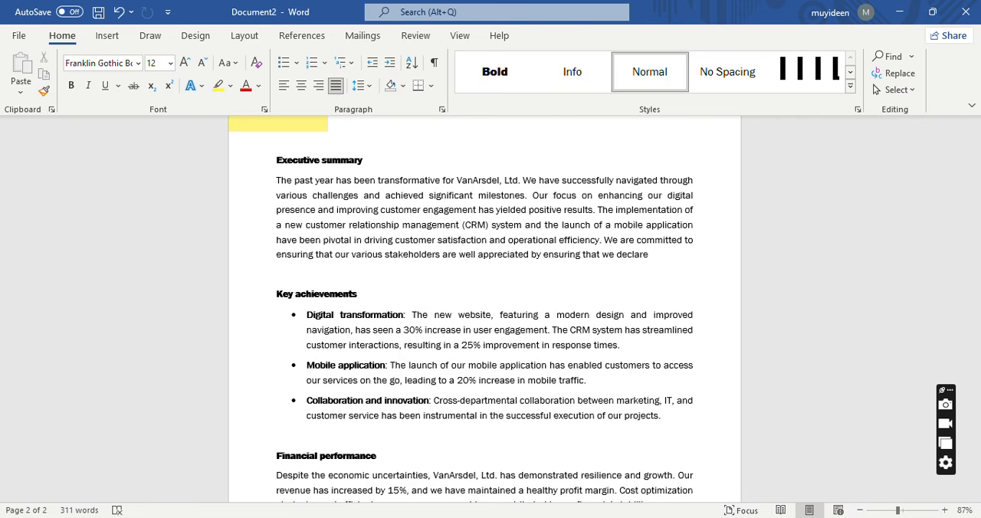
pyautogui.write('right issues')
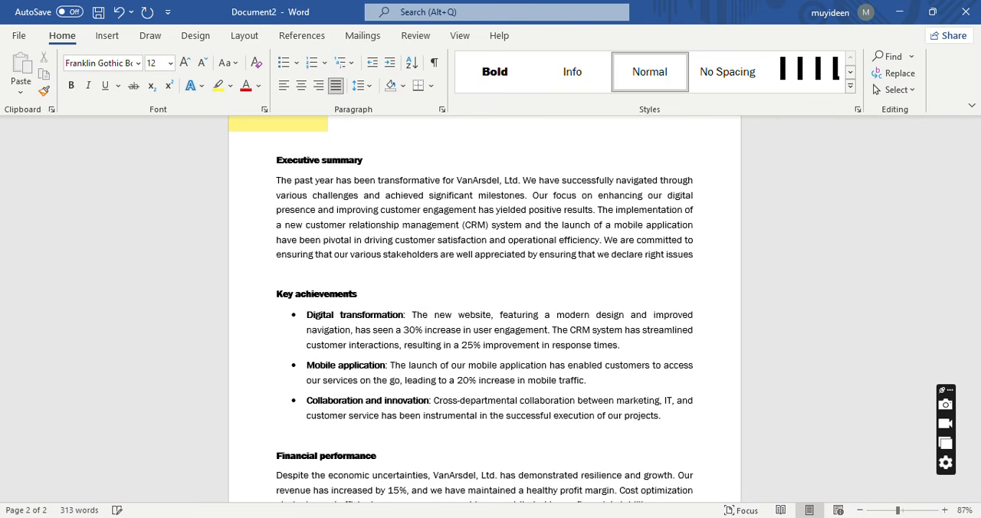
pyautogui.write(' on a ')
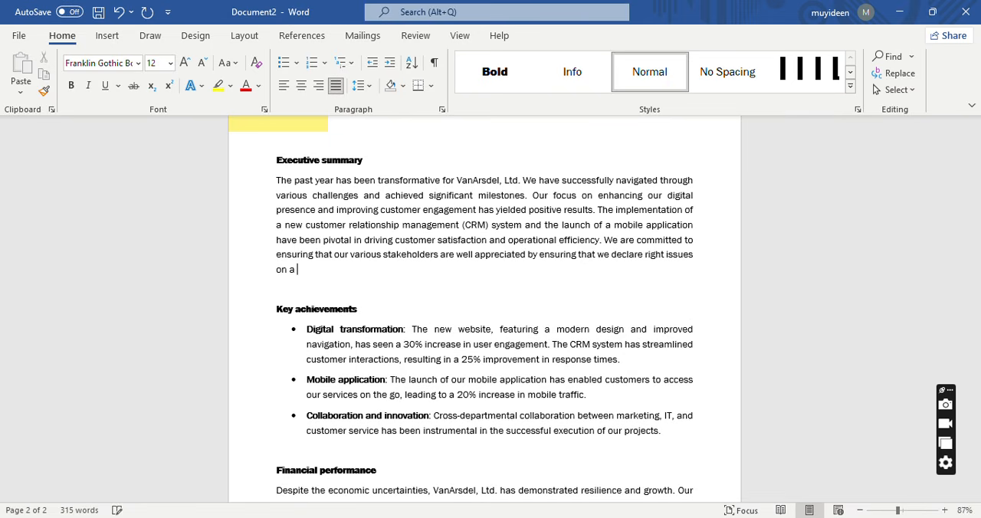
pyautogui.write('yearly basis')
pyautogui.press('BackSpace')
pyautogui.press('BackSpace')
pyautogui.write('is ')
pyautogui.write('to')
pyautogui.write(' ou')
# Extend the Executive summary sentence with "to them so that they can be part of the owners of this great organization and".
pyautogui.press('BackSpace')
pyautogui.press('BackSpace')
pyautogui.write('them so that they')
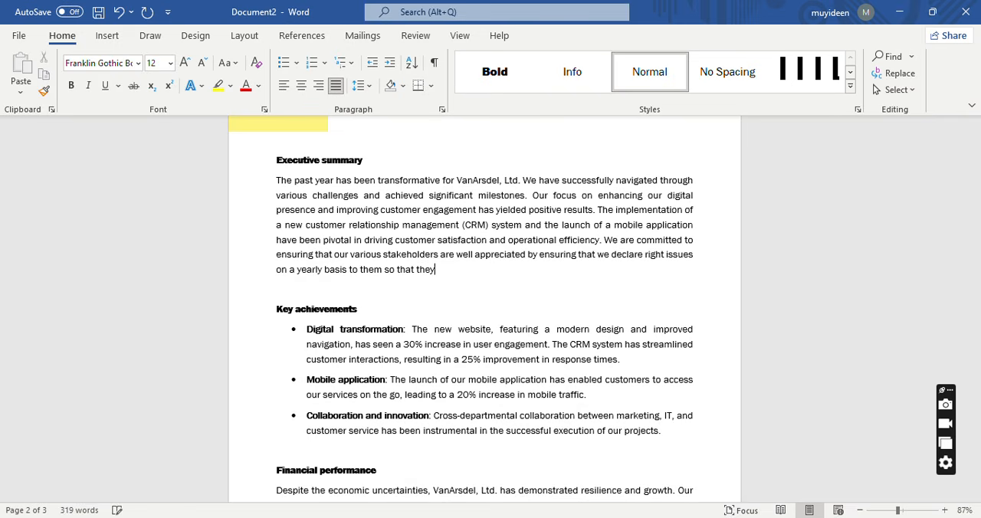
pyautogui.write(' can be part of the ow')
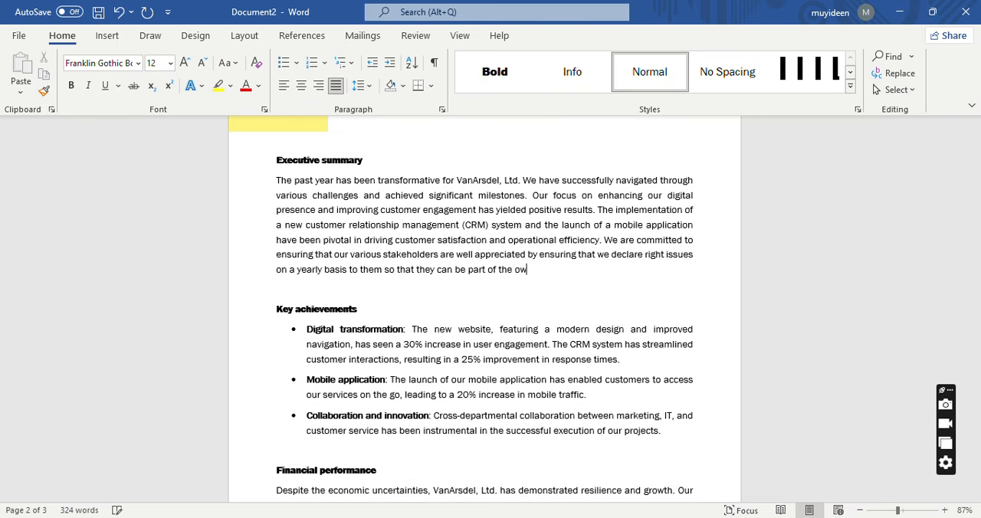
pyautogui.write('ners pf theis great organization ')
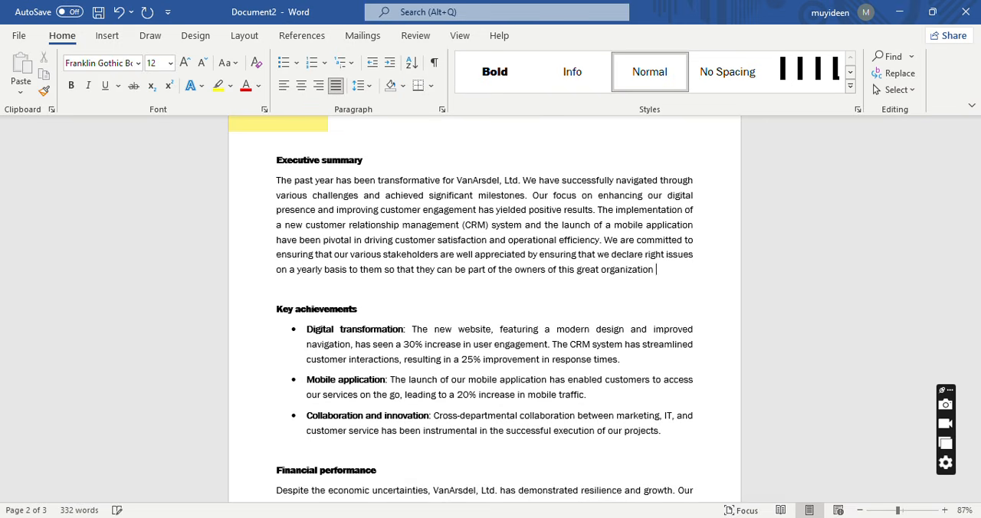
pyautogui.write('and also earn fro,m')
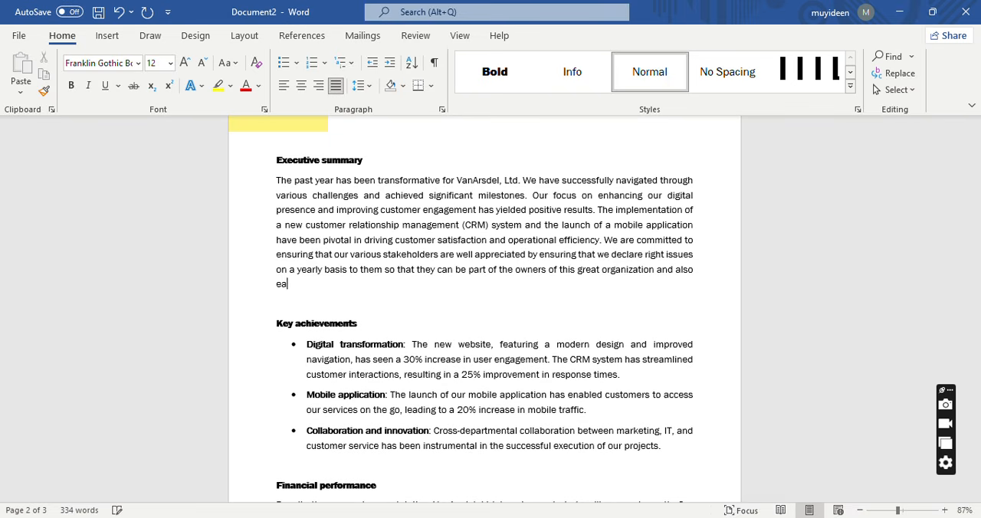
# Complete the Executive summary sentence about the stakeholders with "also earn from the company's annual return.".
pyautogui.press('BackSpace')
pyautogui.press('BackSpace')
pyautogui.write('m the compan')
pyautogui.write("y's annual re")
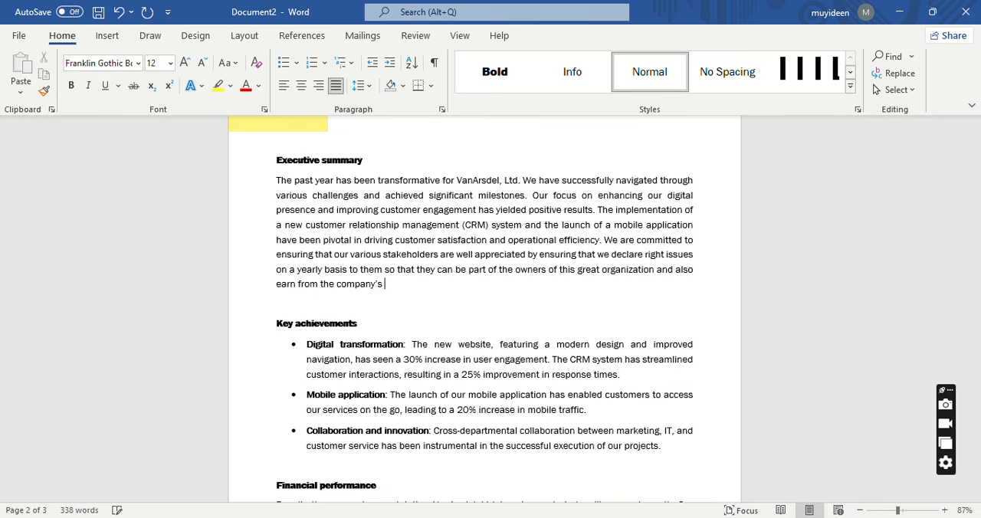
pyautogui.write('turmn')
pyautogui.write('n')
pyautogui.write(' We yea')
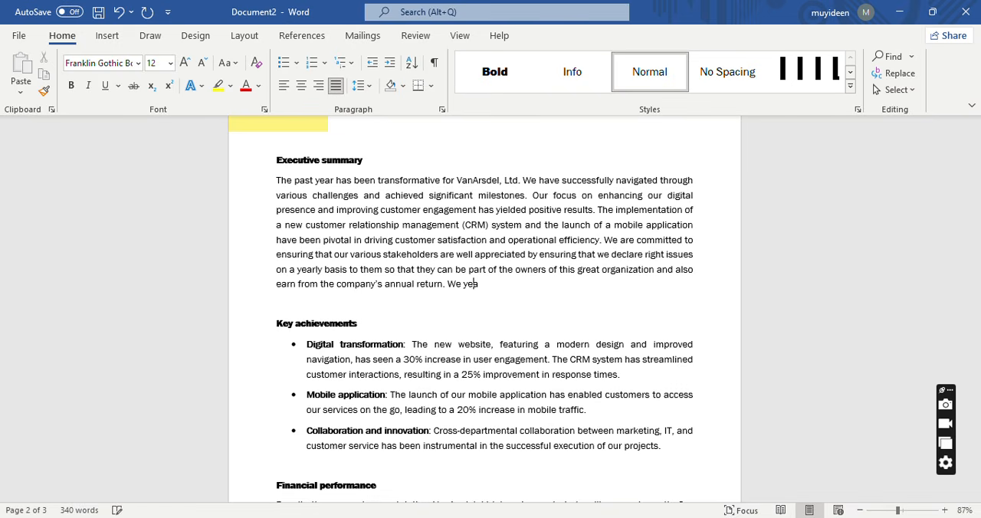
pyautogui.write('rn to be the best in terms o')
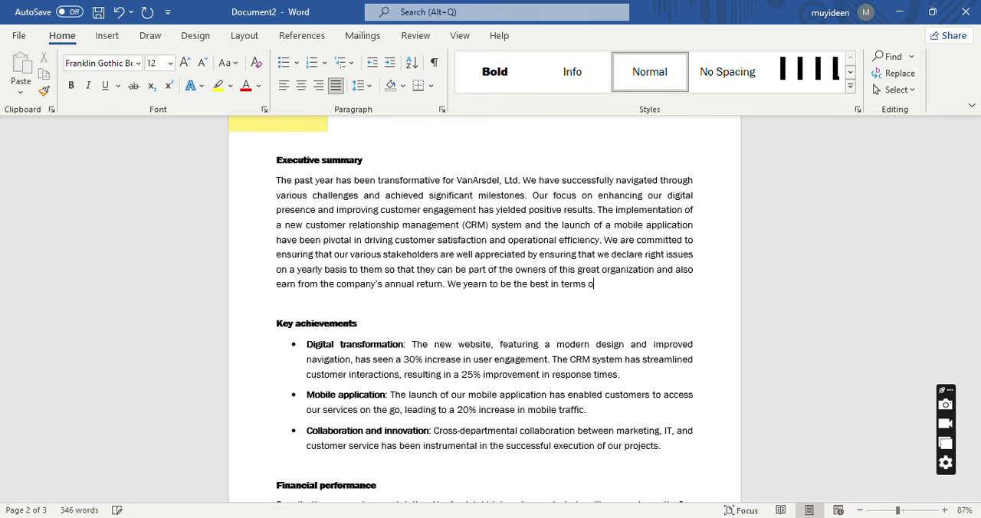
pyautogui.write('f quality service delivery in Nige')
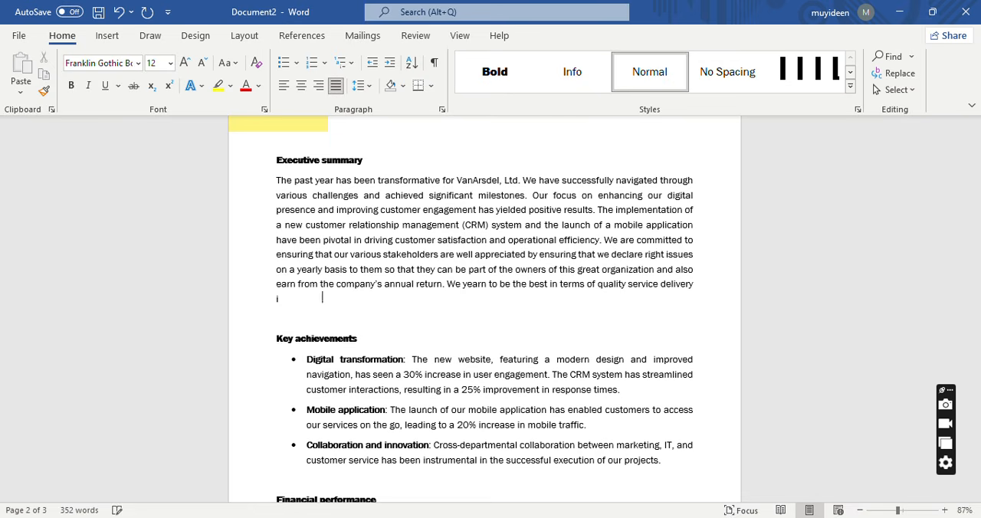
pyautogui.write('ria and across the ')
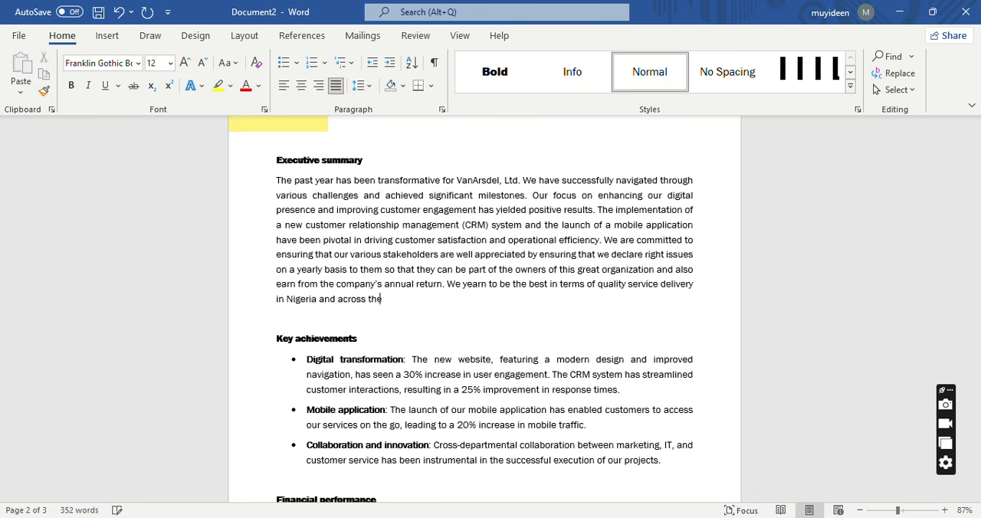
pyautogui.write('glopbe')
# End the Executive summary with "We yearn to be the best in terms of quality service delivery in Nigeria and across the globe.".
pyautogui.press('BackSpace')
pyautogui.press('BackSpace')
# Add several blank lines after the last Key achievements bullet, above the Financial performance heading.
pyautogui.moveTo(978, 275)
pyautogui.mouseDown()
pyautogui.moveTo(977, 375)
pyautogui.moveTo(979, 273)
pyautogui.mouseUp()
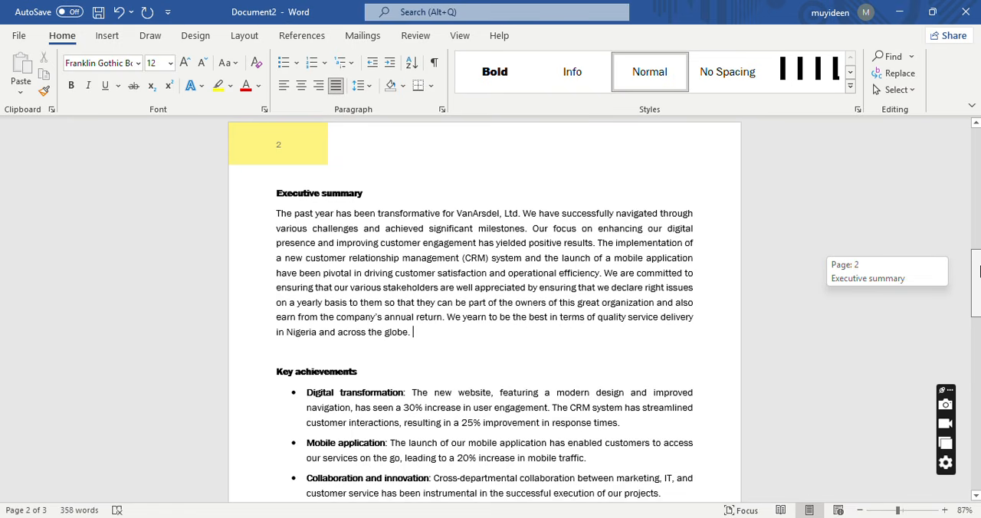
pyautogui.moveTo(979, 272); pyautogui.dragTo(979, 270)
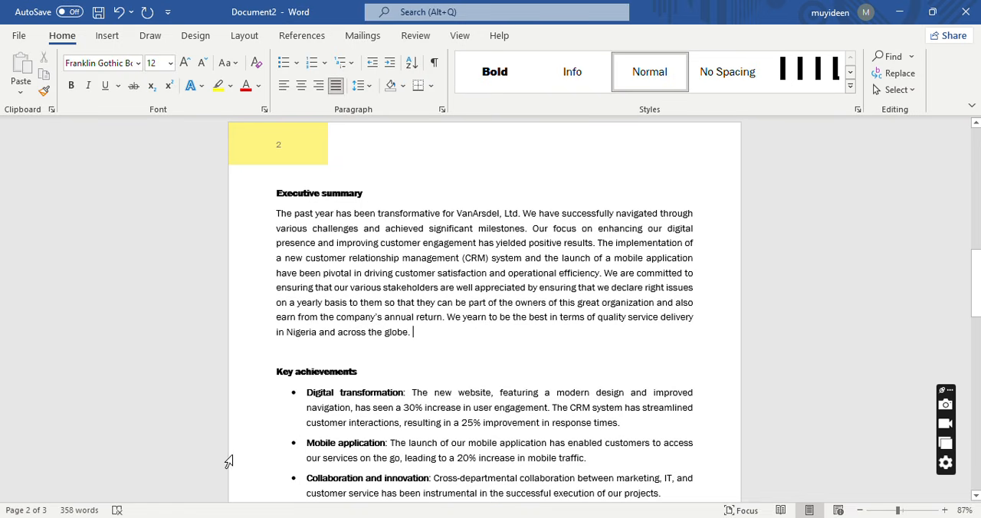
pyautogui.moveTo(976, 290)
pyautogui.mouseDown()
pyautogui.moveTo(979, 334)
pyautogui.moveTo(978, 303)
pyautogui.mouseUp()
pyautogui.click(673, 393)
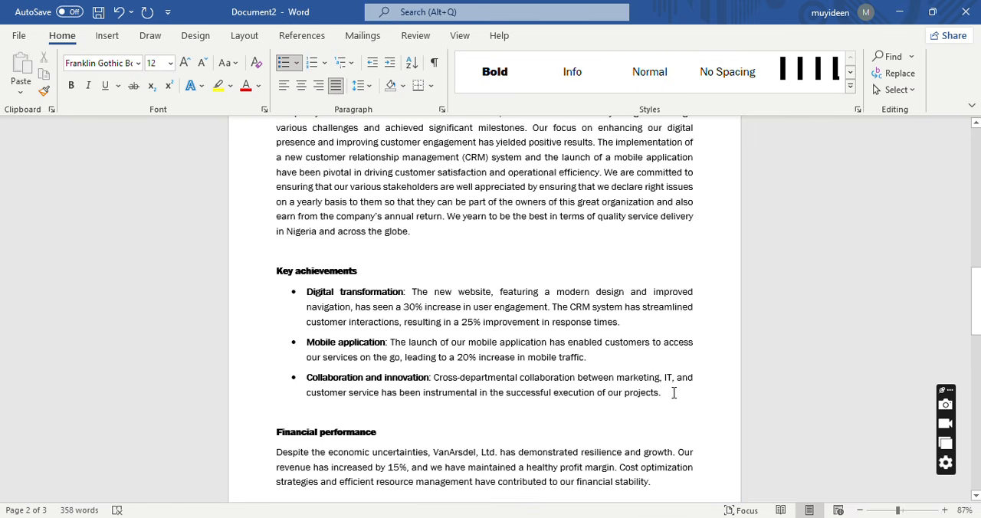
pyautogui.press('Return')
pyautogui.press('Return')
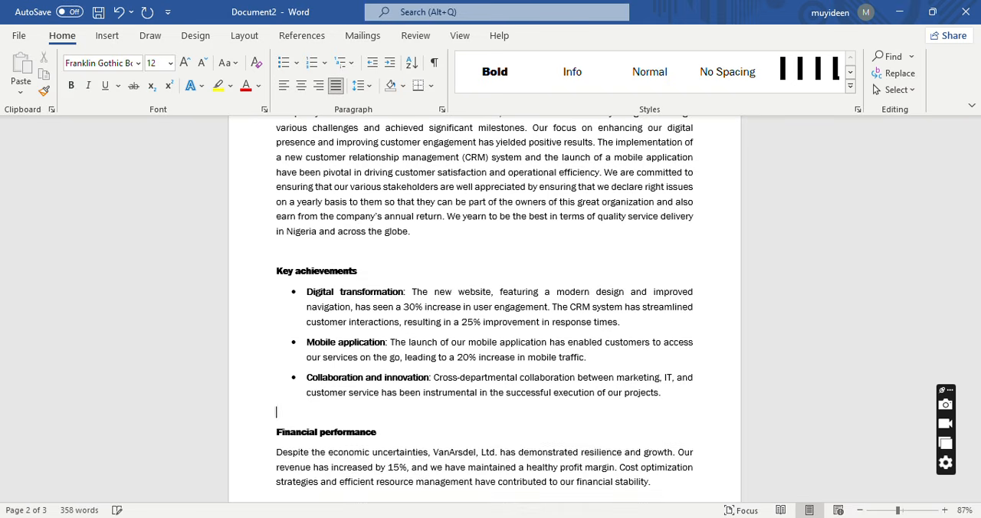
pyautogui.press('Left')
pyautogui.press('Return')
pyautogui.press('Return')
pyautogui.press('Return')
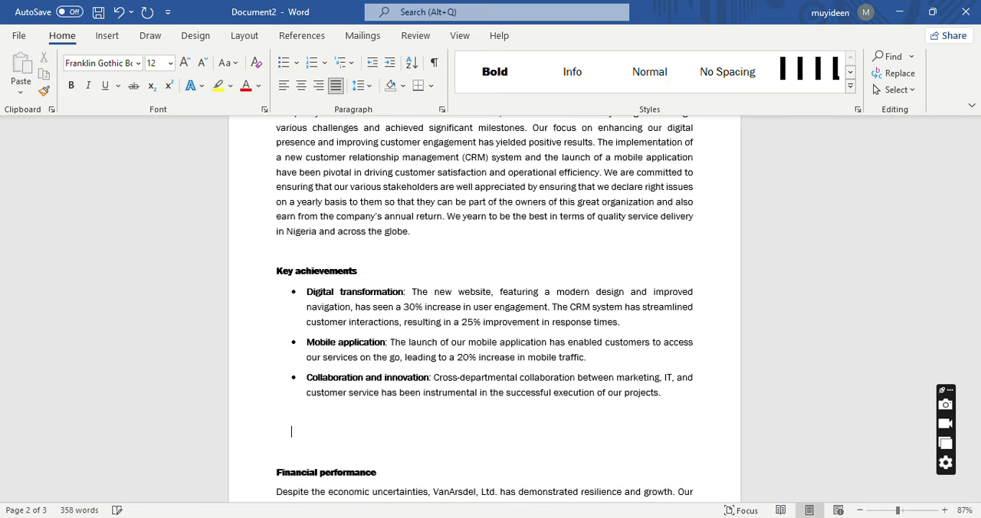
pyautogui.press('Return')
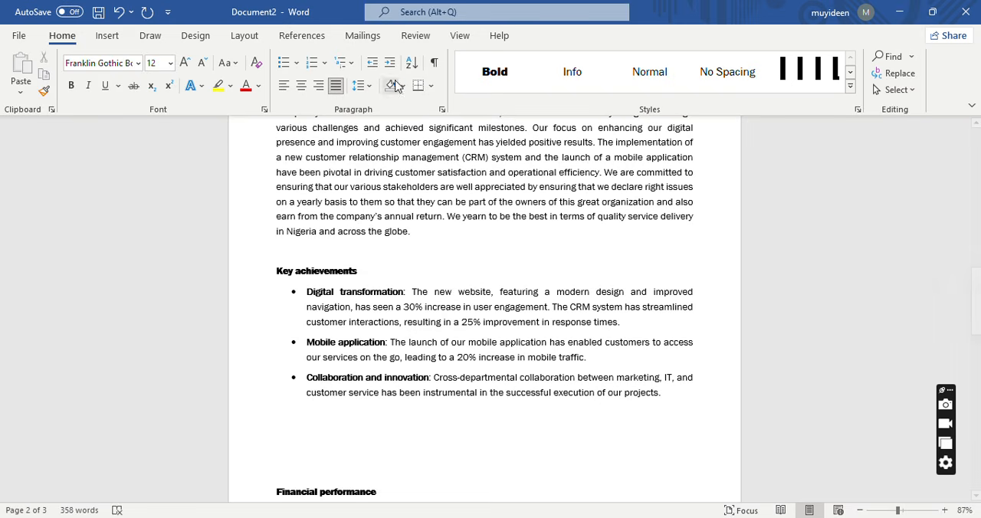
# Insert a standard Pie chart in the blank space between Key achievements and Financial performance.
pyautogui.click(108, 37)
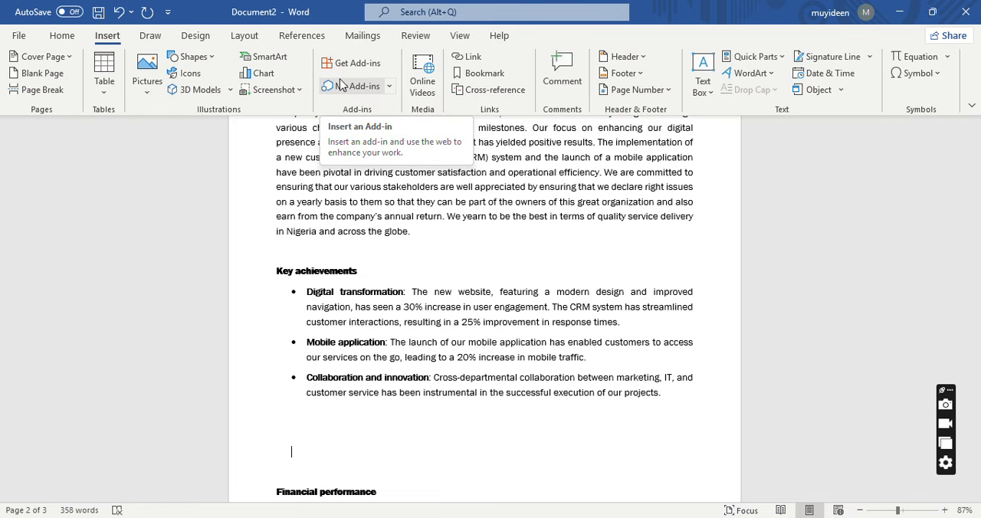
pyautogui.click(263, 73)
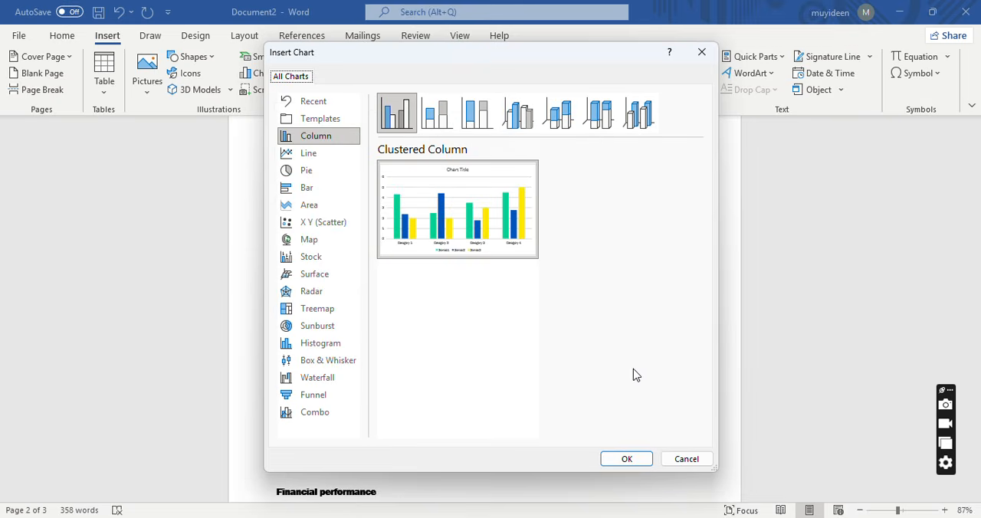
pyautogui.click(349, 178)
pyautogui.moveTo(463, 201)
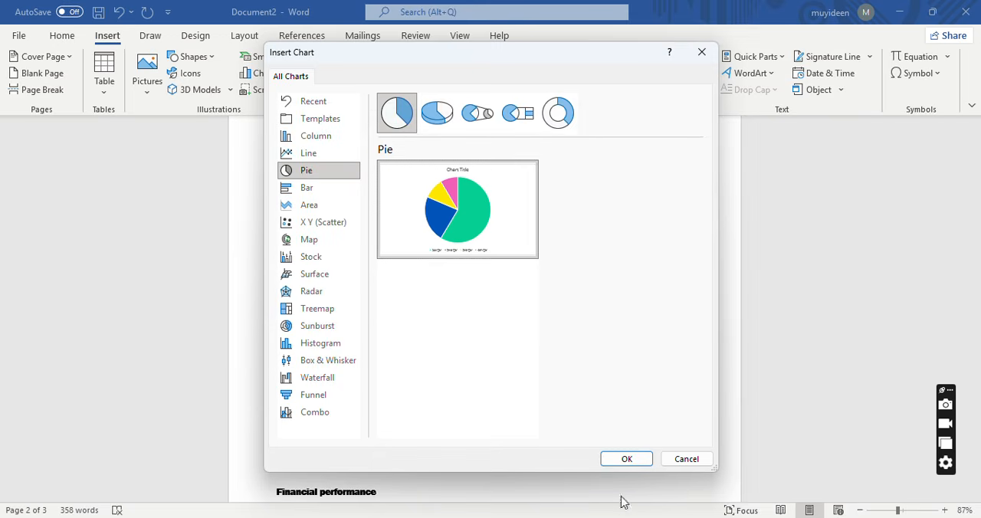
pyautogui.click(625, 458)
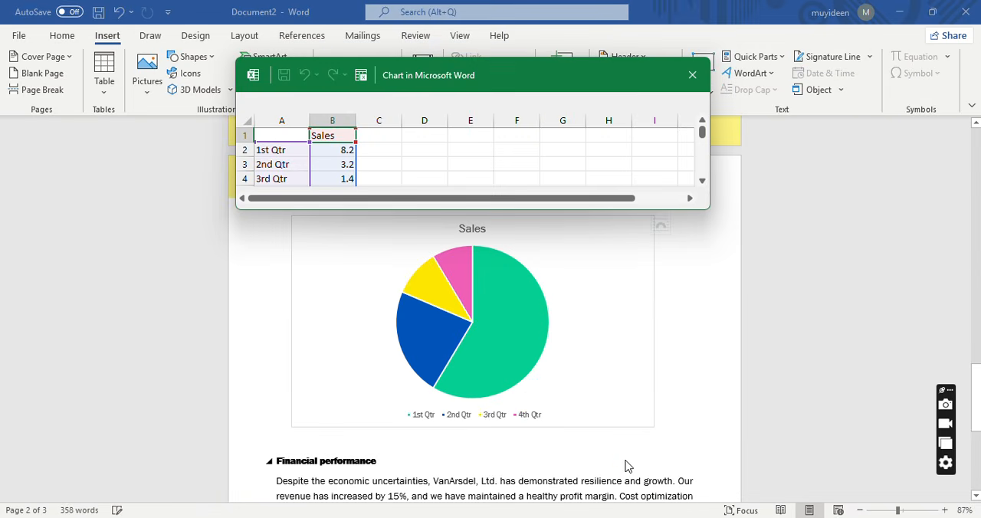
# Replace the chart data's 1st Qtr category label with "Digital Transformation".
pyautogui.click(280, 150)
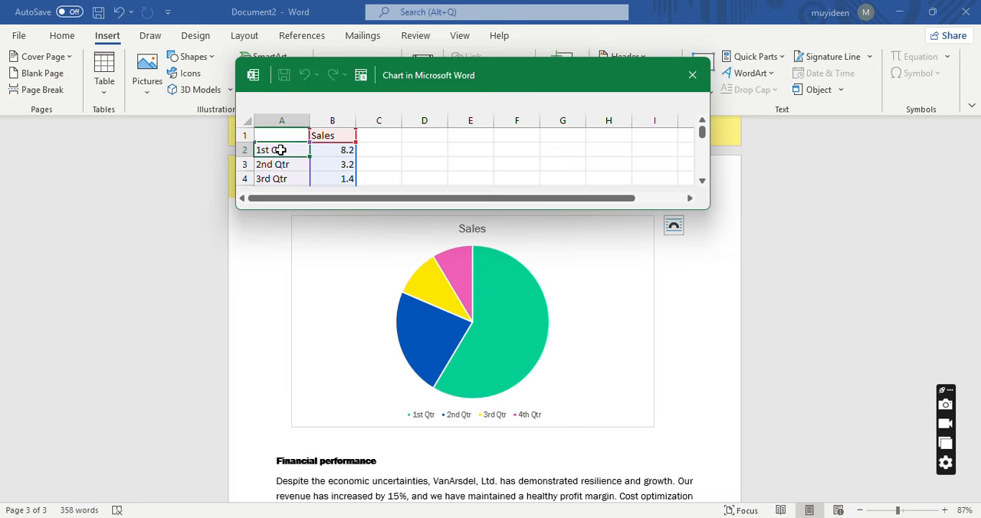
pyautogui.write('Digit')
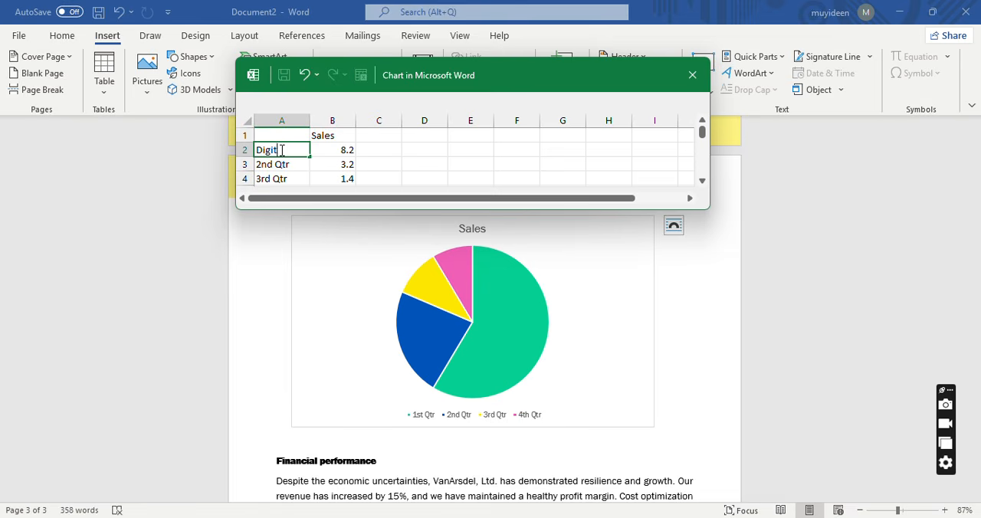
pyautogui.write('al Transformation')
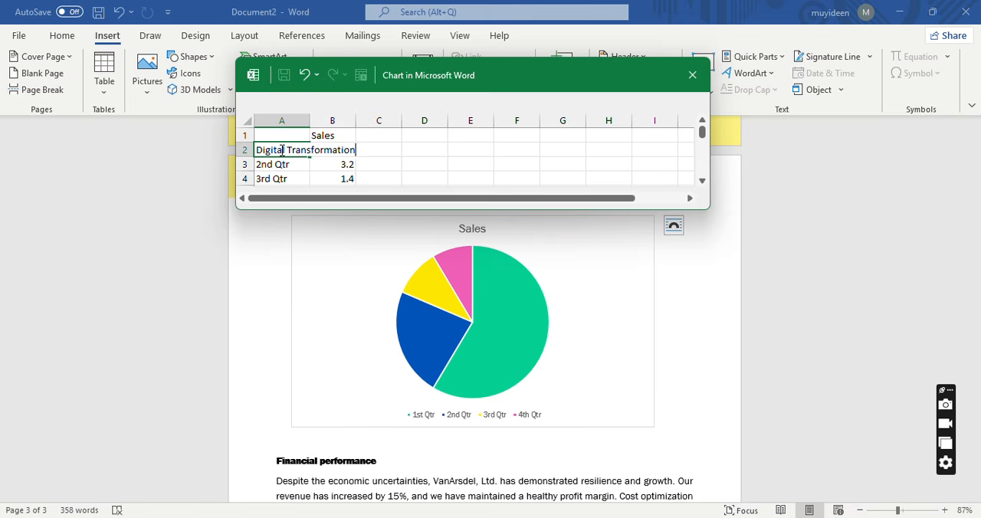
# Uncover the Key achievements bullets behind the chart data window and rename the 2nd Qtr category "Mobile Applications".
pyautogui.moveTo(515, 92); pyautogui.dragTo(655, 225)
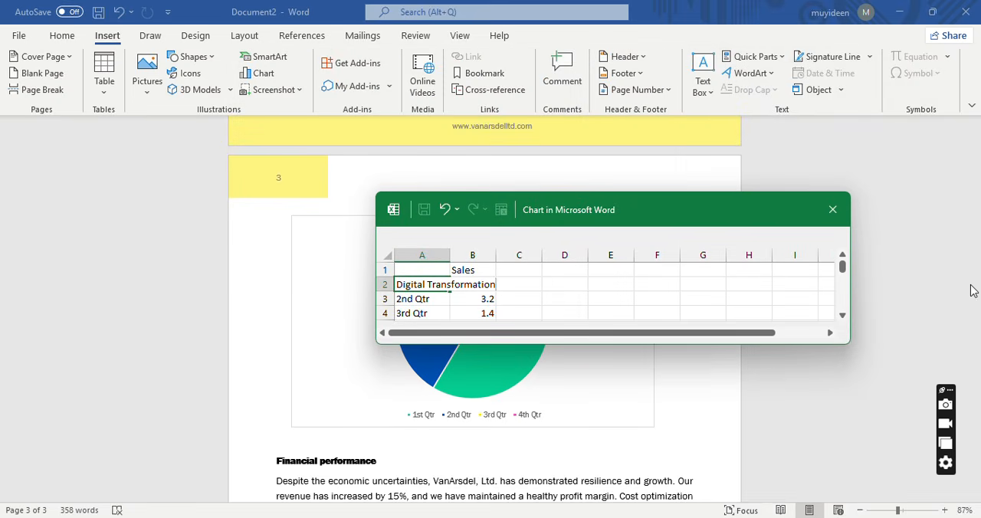
pyautogui.click(942, 301)
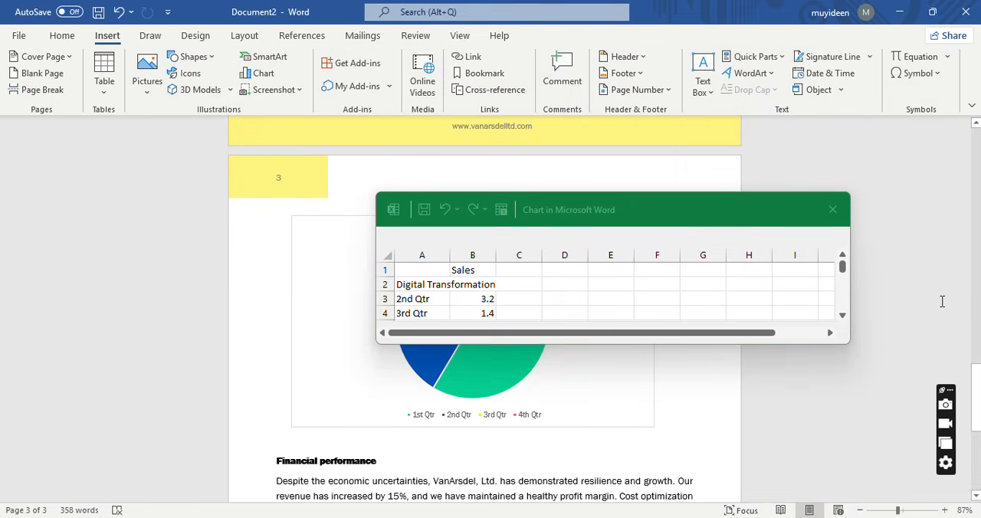
pyautogui.moveTo(976, 368); pyautogui.dragTo(977, 296)
pyautogui.click(643, 203)
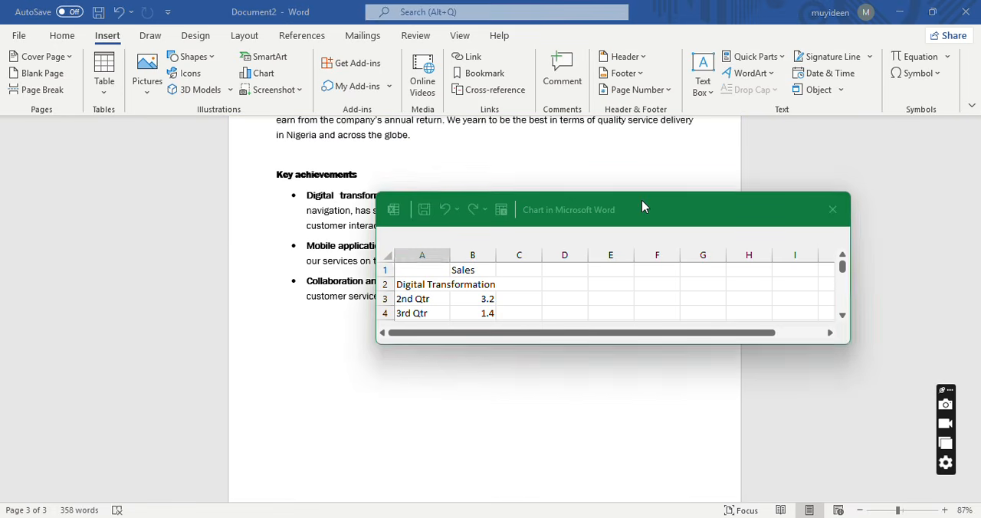
pyautogui.moveTo(642, 207); pyautogui.dragTo(760, 119)
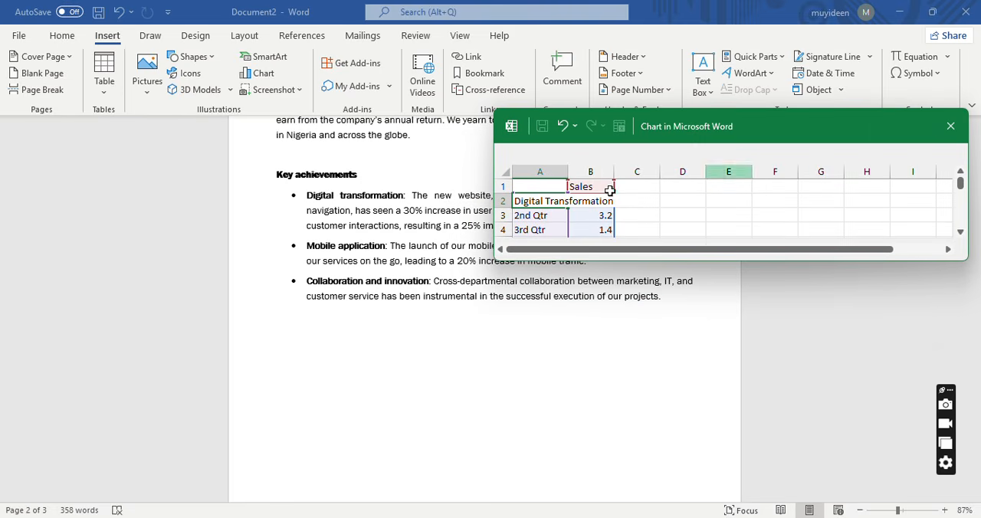
pyautogui.click(534, 215)
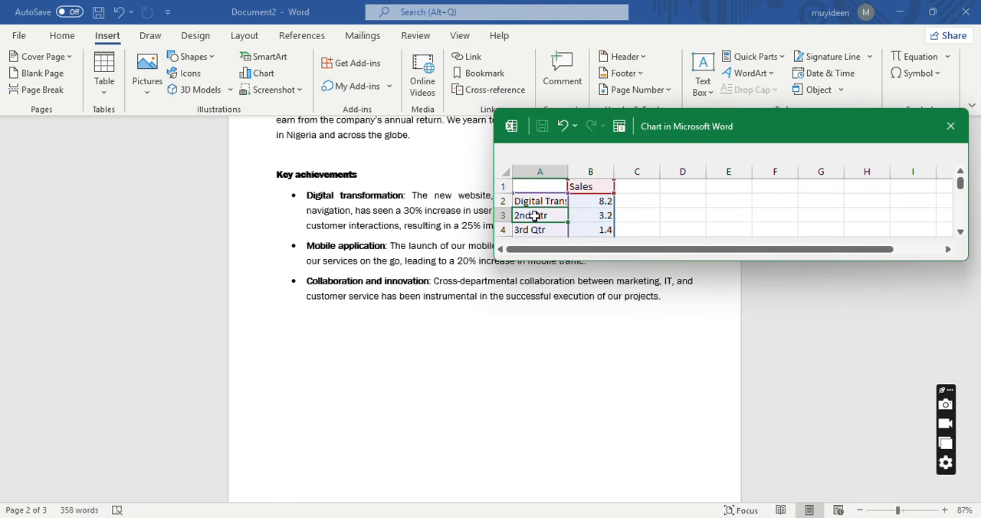
pyautogui.write('Mobile ap')
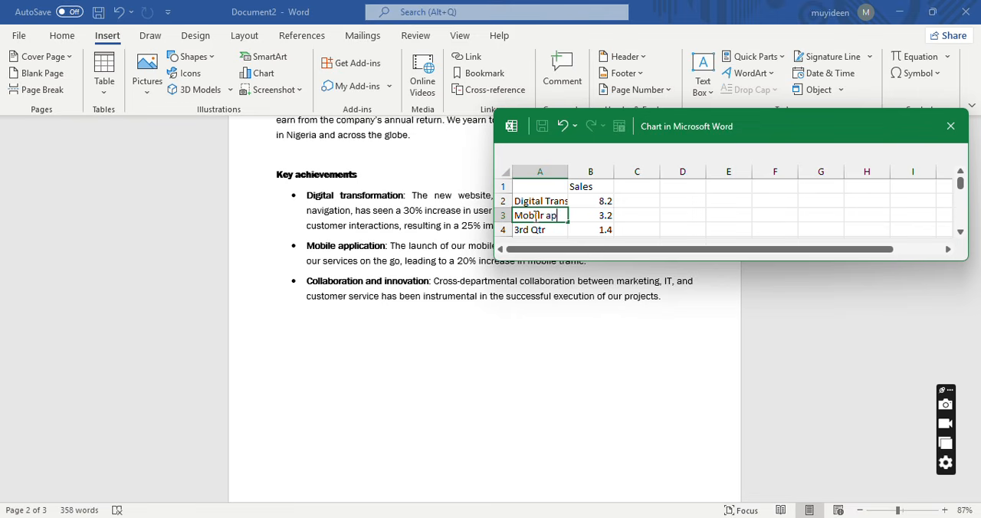
pyautogui.press('BackSpace')
pyautogui.press('BackSpace')
pyautogui.press('BackSpace')
pyautogui.press('BackSpace')
pyautogui.press('BackSpace')
pyautogui.press('BackSpace')
pyautogui.write('ile Applications')
# Rename the 3rd Qtr category in the chart data "Collaboration and Innovative".
pyautogui.click(536, 233)
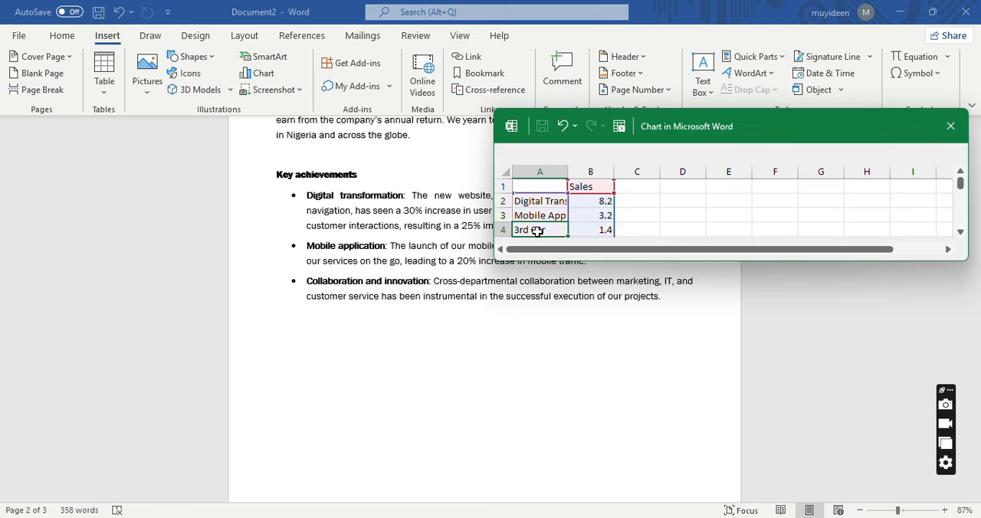
pyautogui.write('Colla')
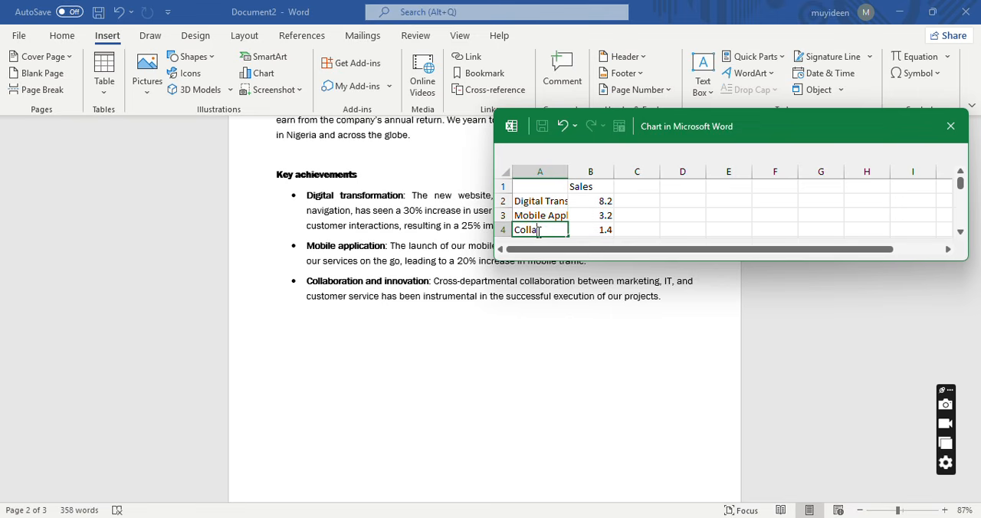
pyautogui.write('boration and Innovat')
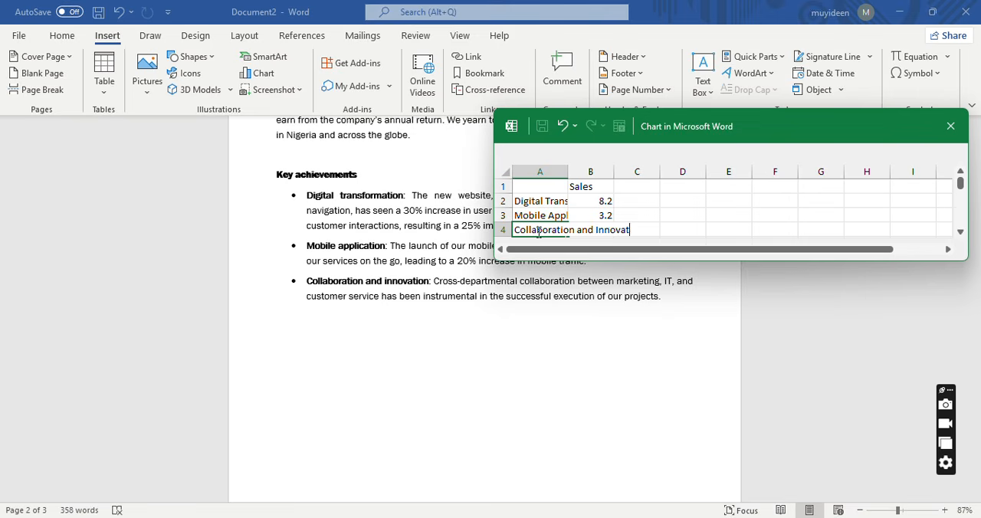
pyautogui.write('ive')
pyautogui.click(640, 200)
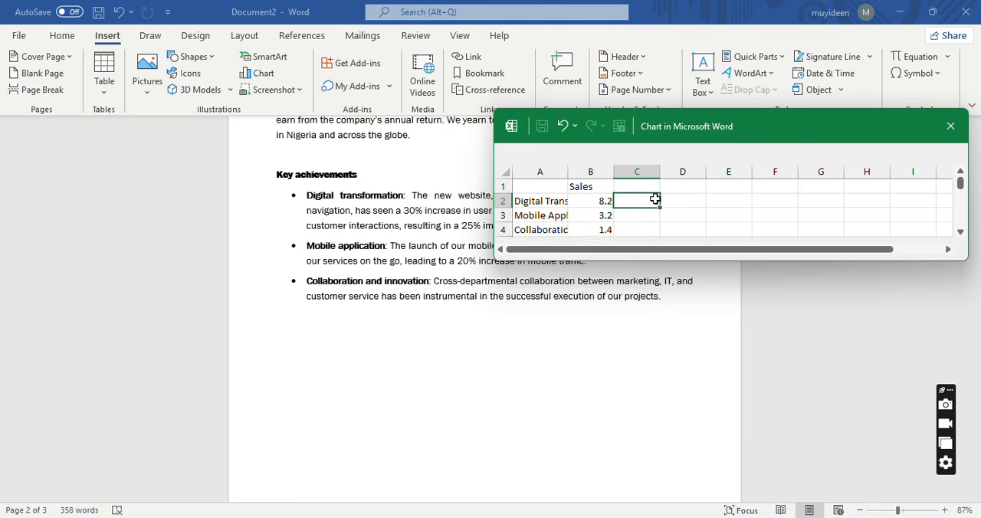
# Change the chart data's Sales series heading to "Profitability".
pyautogui.click(588, 186)
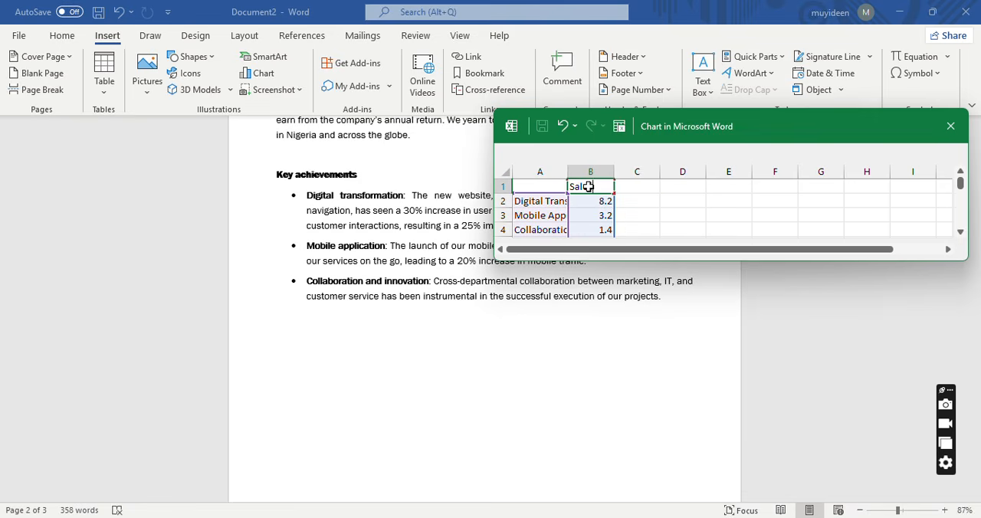
pyautogui.write('Profitability')
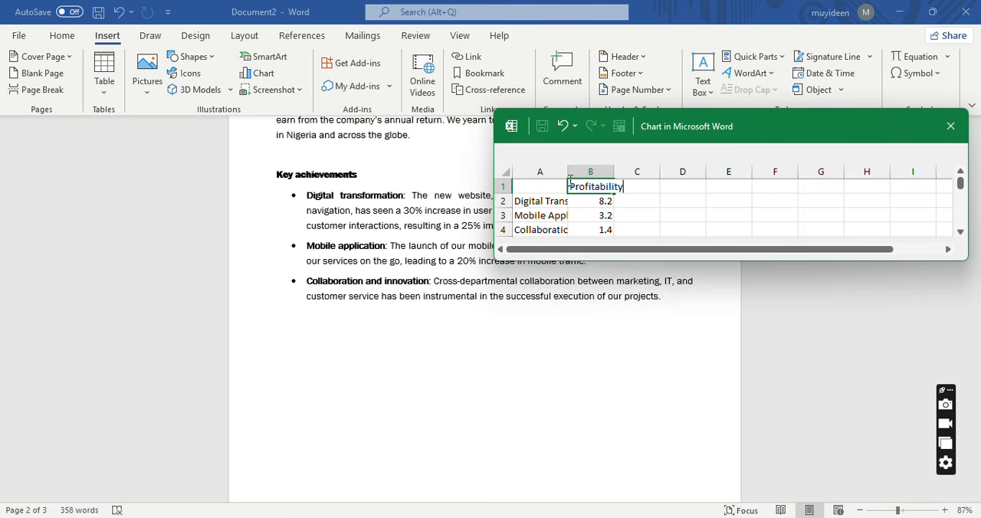
# Set the profitability values to 10000000 for Digital Transformation, 20000000 for Mobile Applications and 5000000 for Collaboration and Innovative.
pyautogui.click(596, 201)
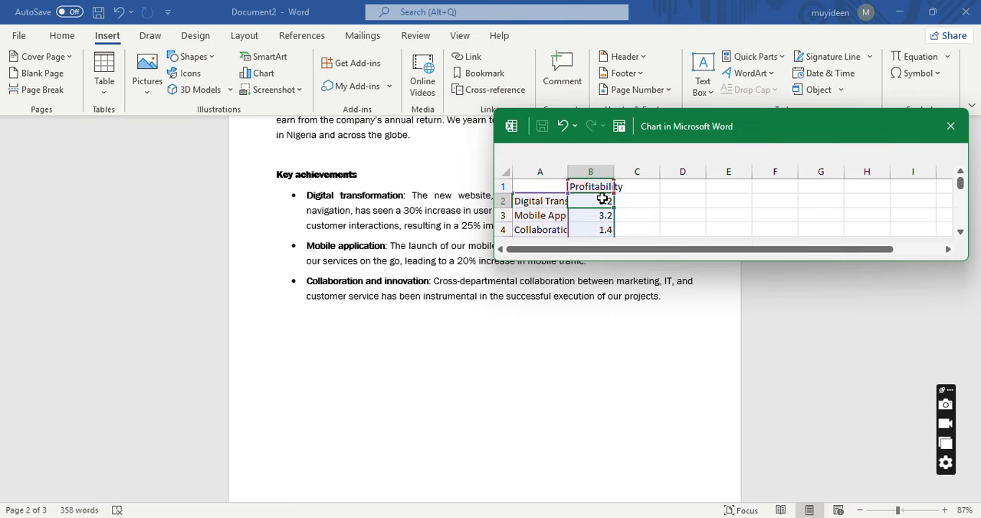
pyautogui.write('10')
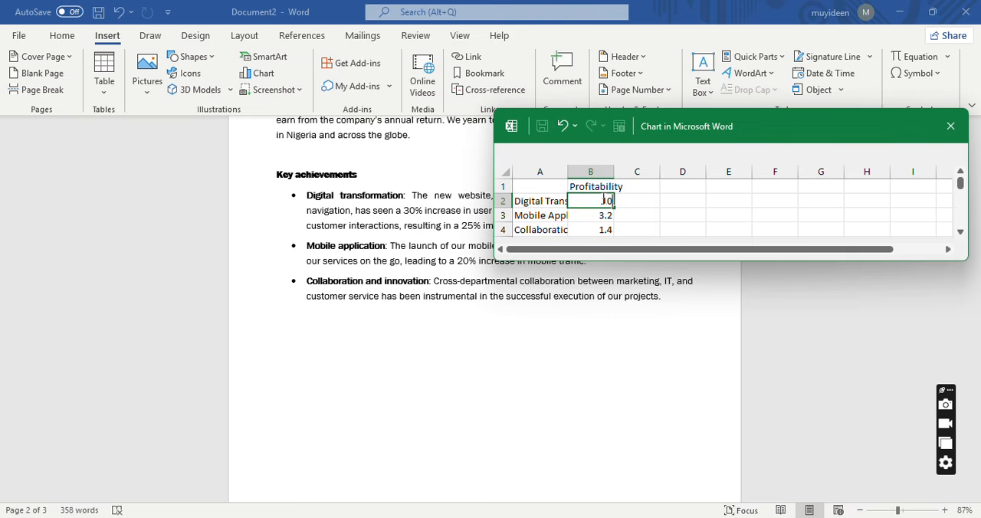
pyautogui.write('000000')
pyautogui.click(604, 218)
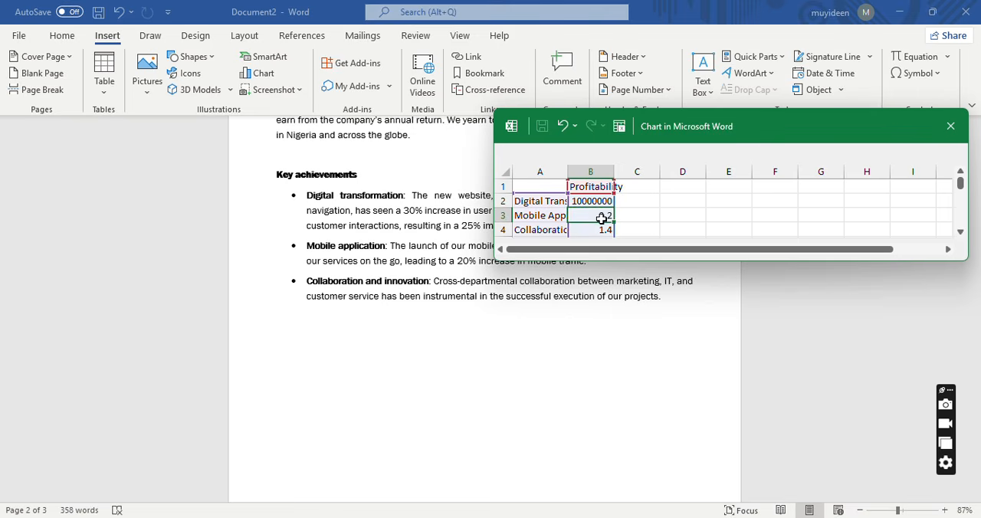
pyautogui.write('20')
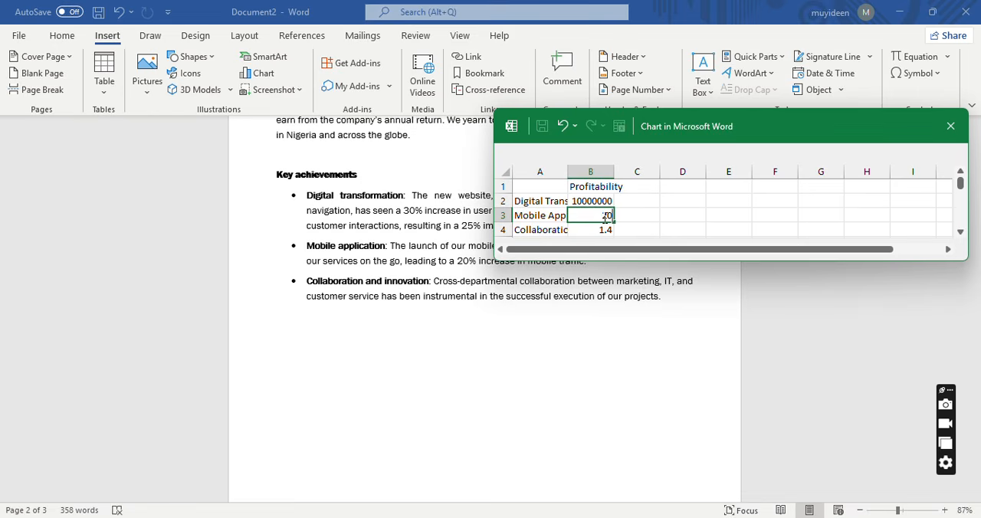
pyautogui.write('000000')
pyautogui.click(604, 234)
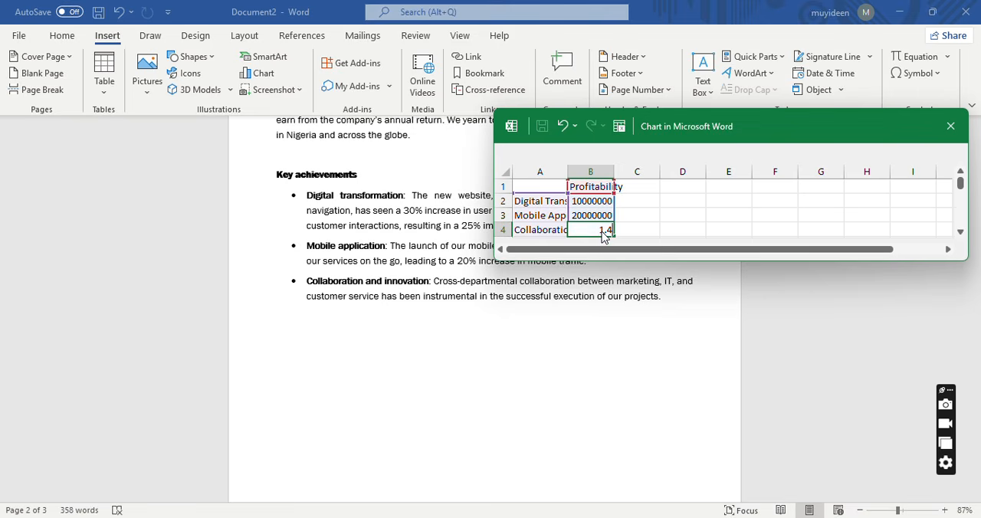
pyautogui.write('5000000')
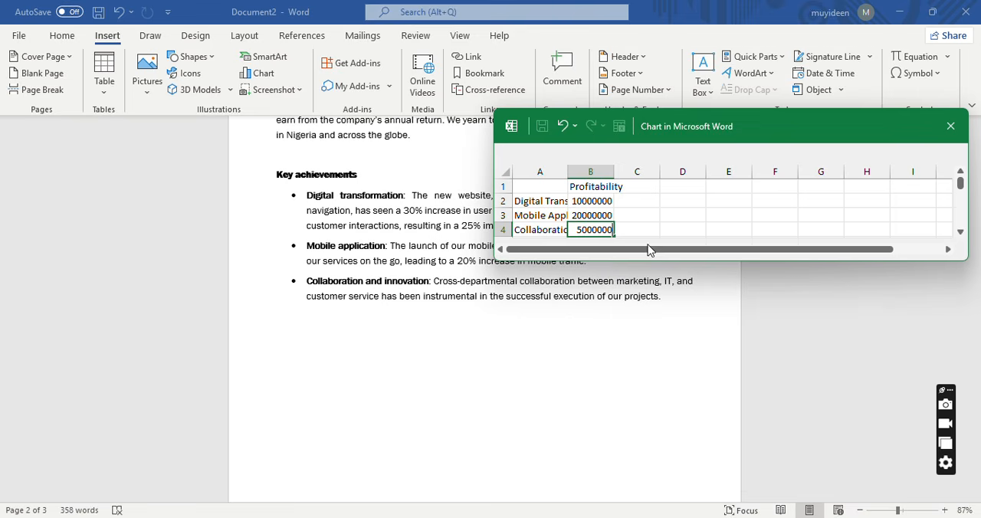
pyautogui.click(651, 228)
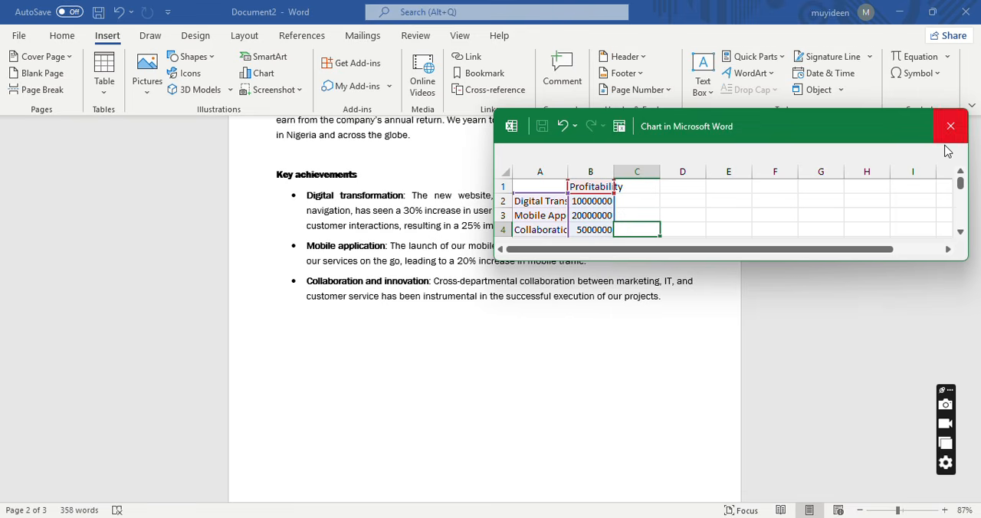
# Delete the 4th Qtr row from the chart data and return to the document.
pyautogui.click(960, 232)
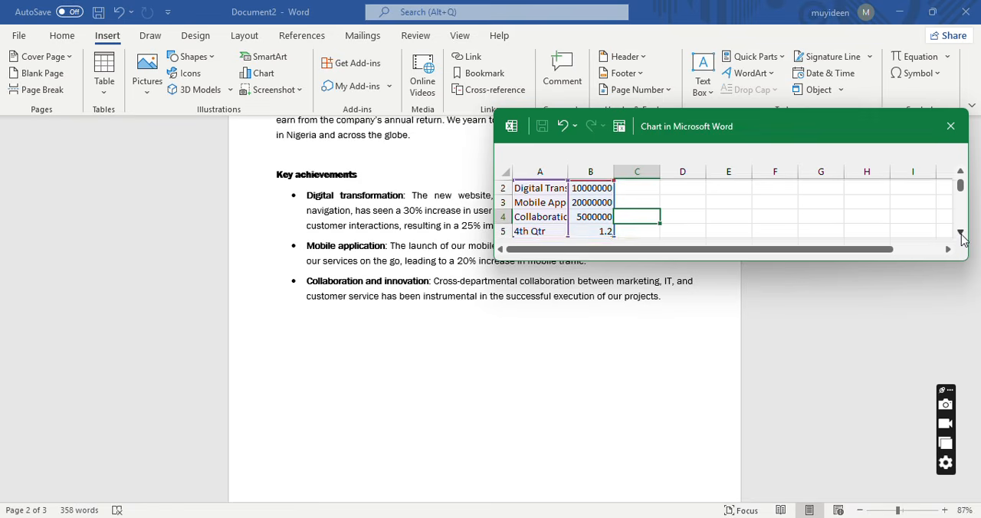
pyautogui.click(960, 231)
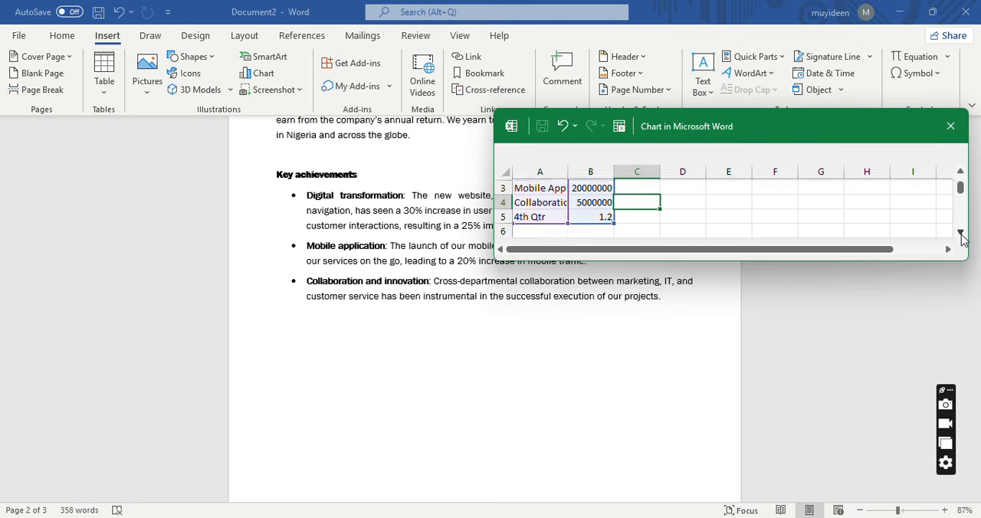
pyautogui.click(499, 215)
pyautogui.rightClick(500, 215)
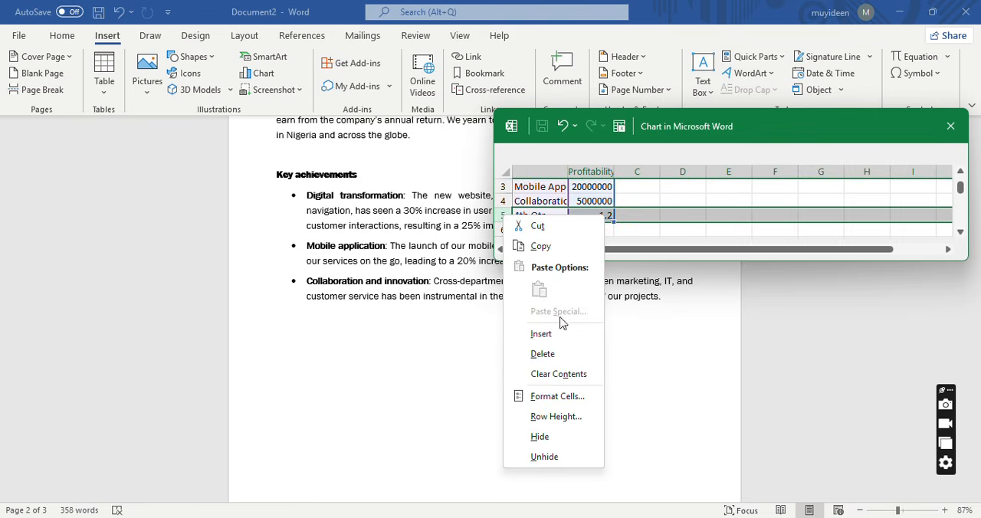
pyautogui.click(580, 366)
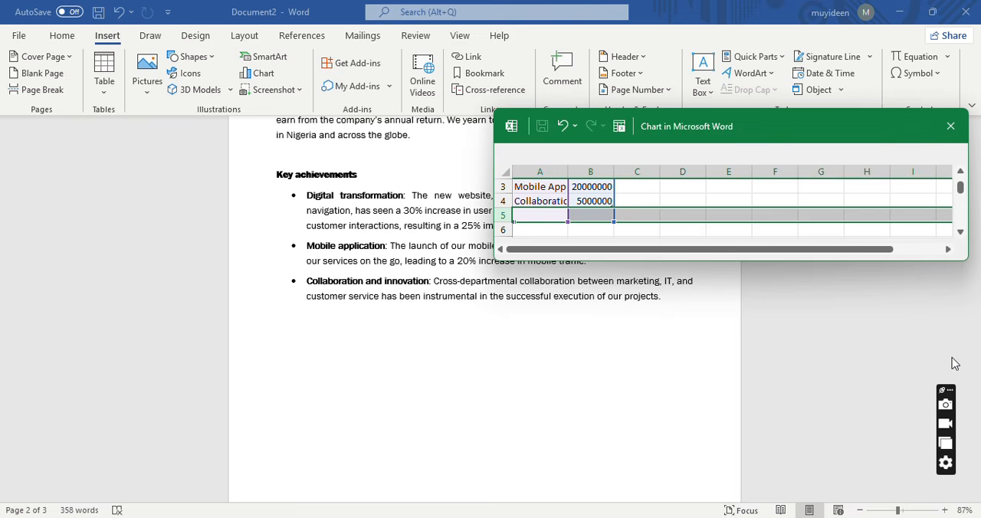
pyautogui.click(882, 358)
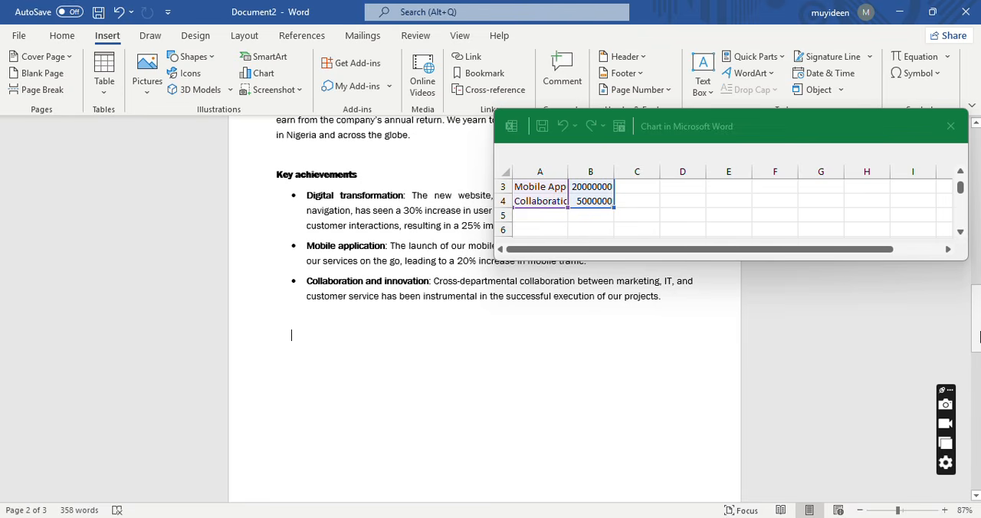
# Apply the chart style with a light hatched background and percentage labels on the slices to the Profitability pie chart.
pyautogui.moveTo(978, 335); pyautogui.dragTo(979, 416)
pyautogui.moveTo(978, 415); pyautogui.dragTo(978, 407)
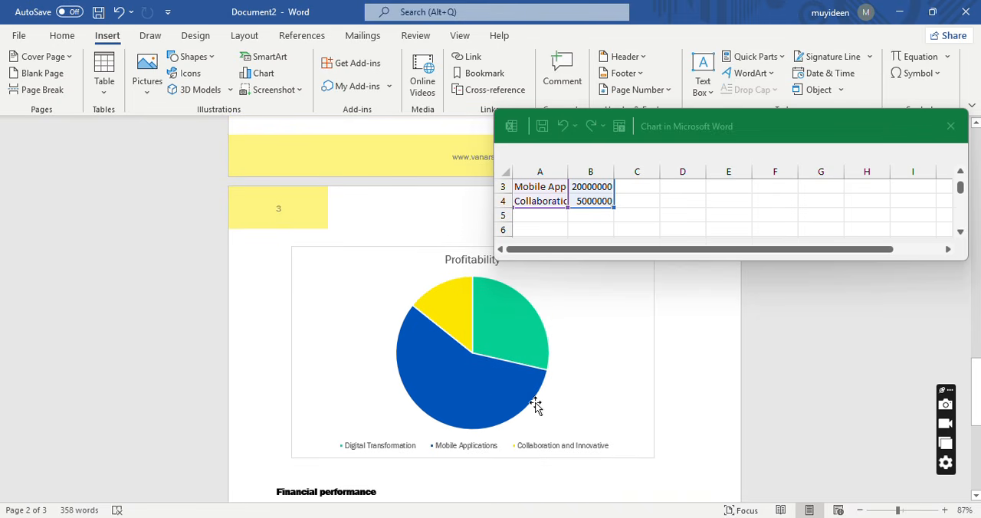
pyautogui.click(479, 386)
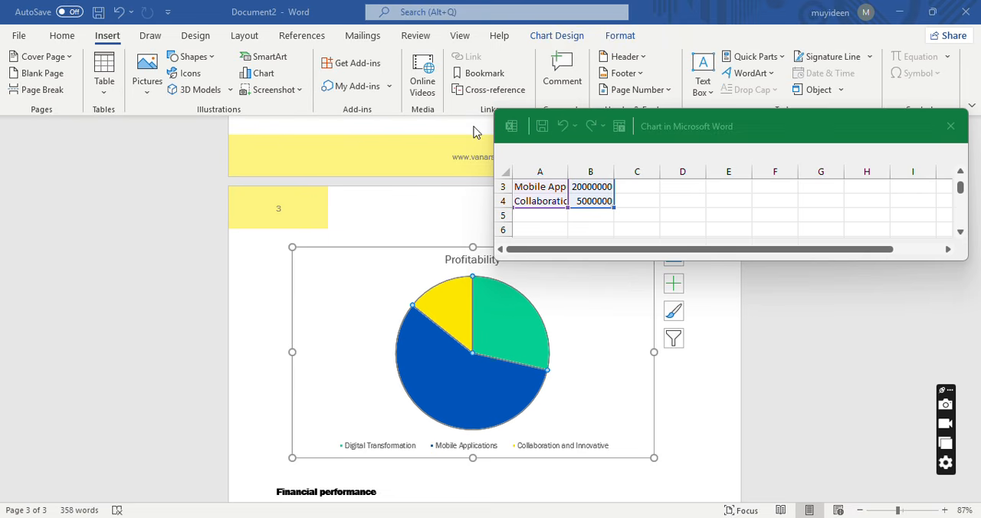
pyautogui.click(435, 251)
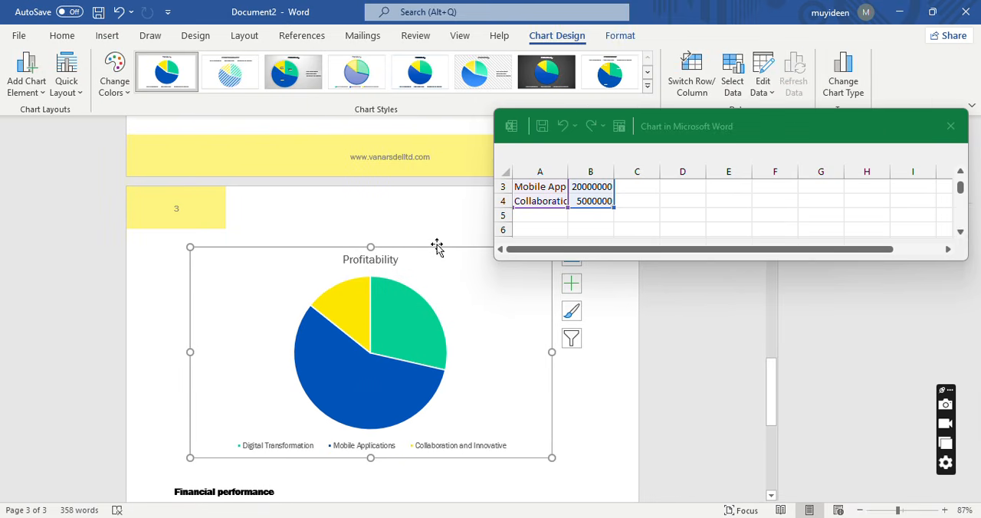
pyautogui.click(635, 80)
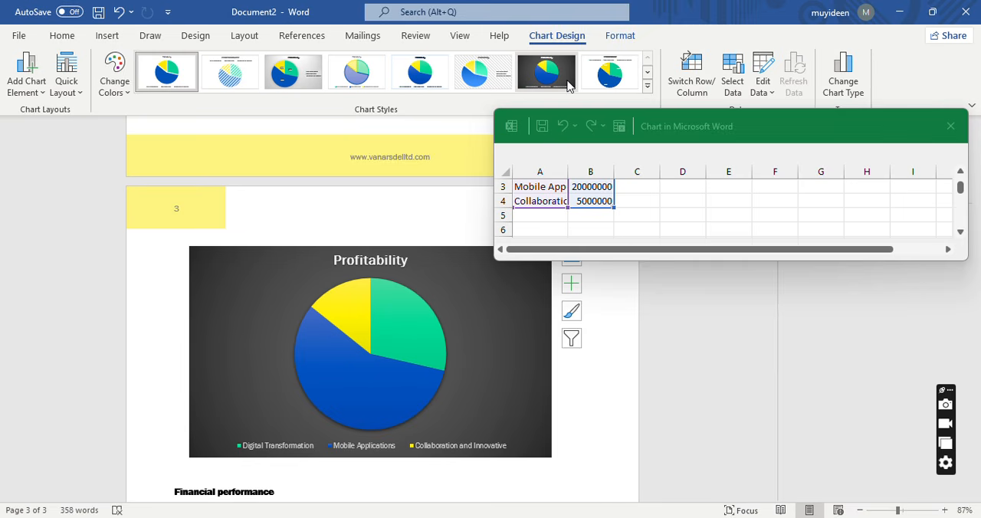
pyautogui.click(647, 87)
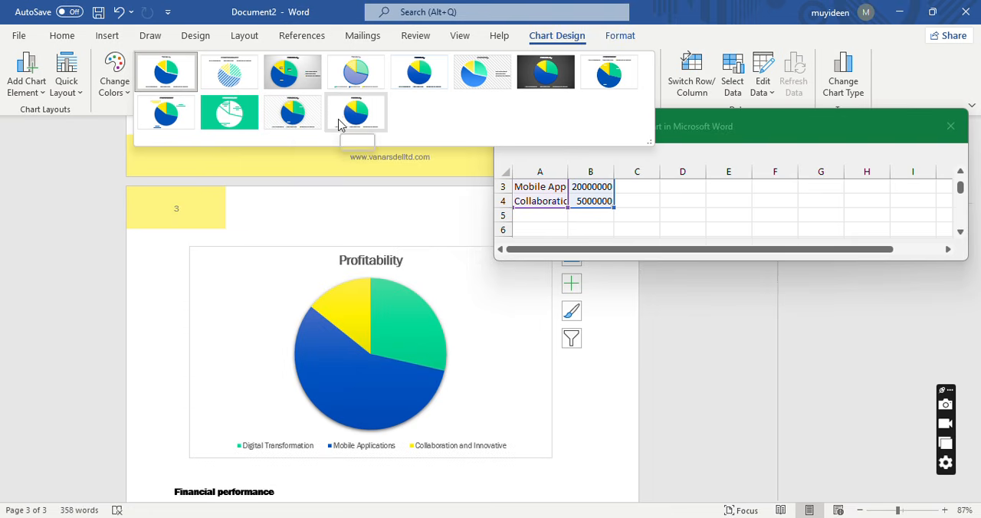
pyautogui.click(284, 115)
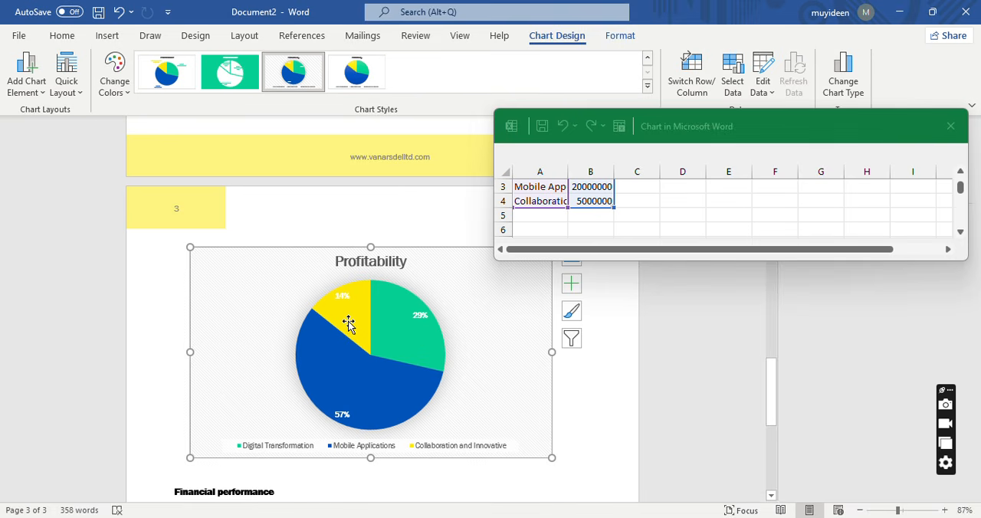
pyautogui.moveTo(348, 324)
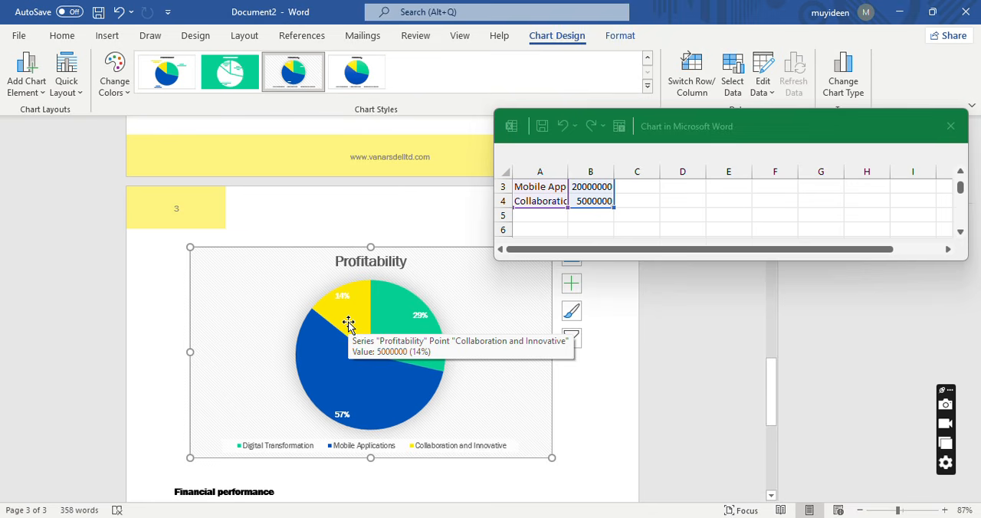
pyautogui.moveTo(352, 412)
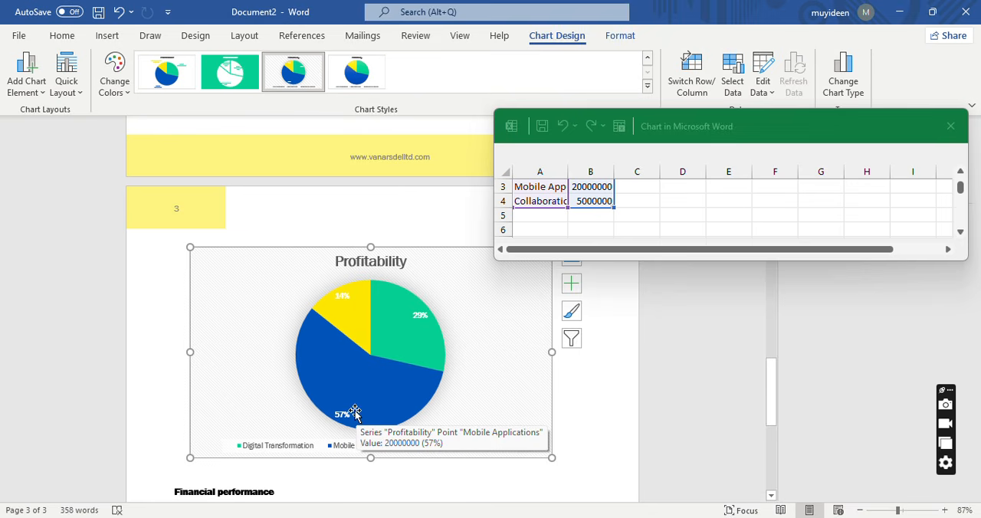
# Deselect the Profitability pie chart and close its data sheet.
pyautogui.moveTo(392, 345)
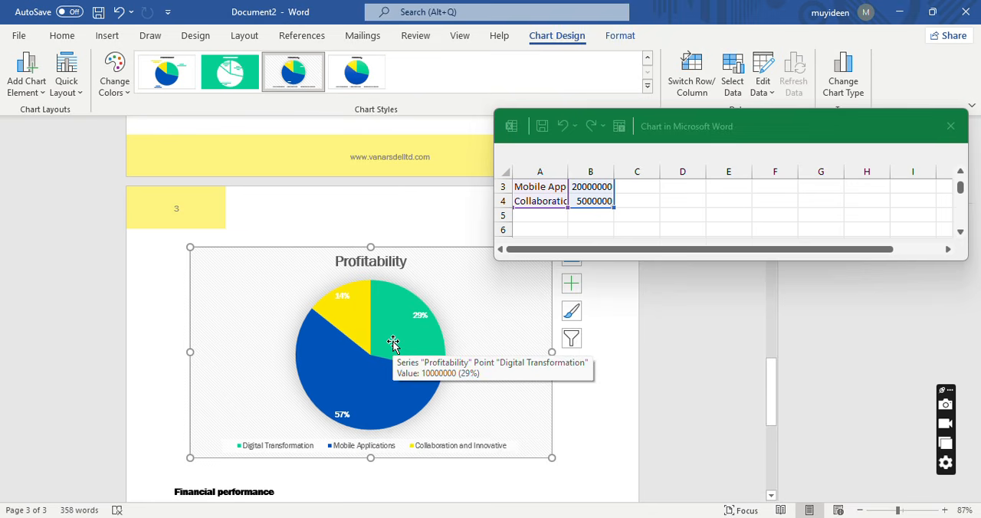
pyautogui.moveTo(353, 392)
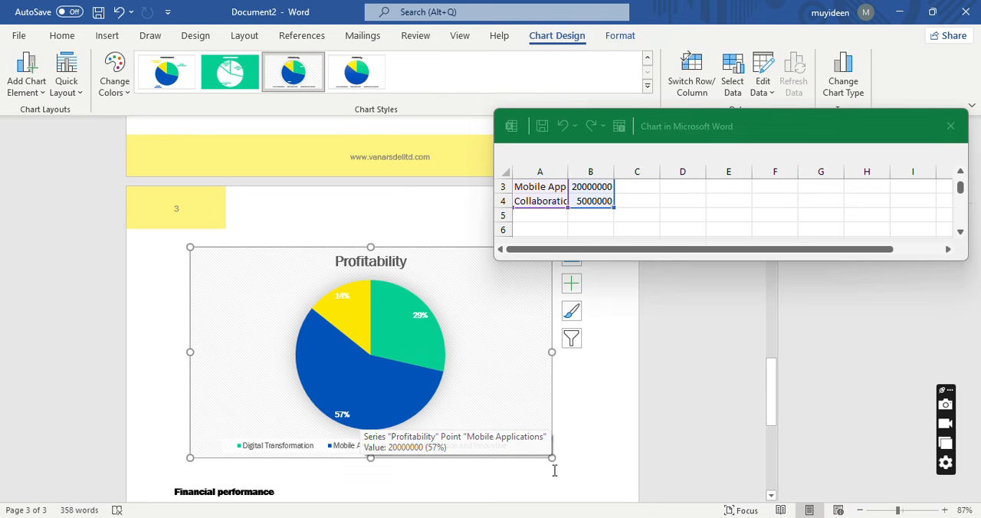
pyautogui.click(568, 410)
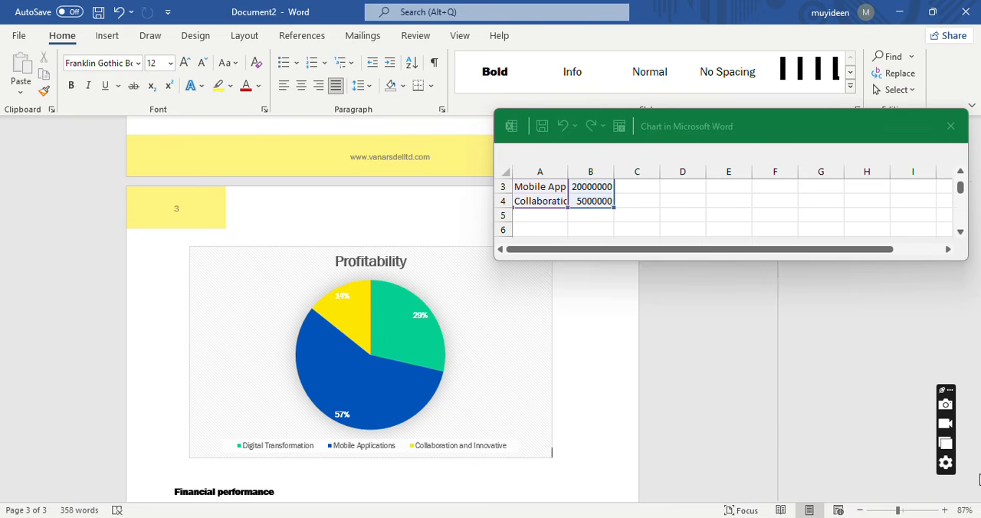
pyautogui.click(951, 126)
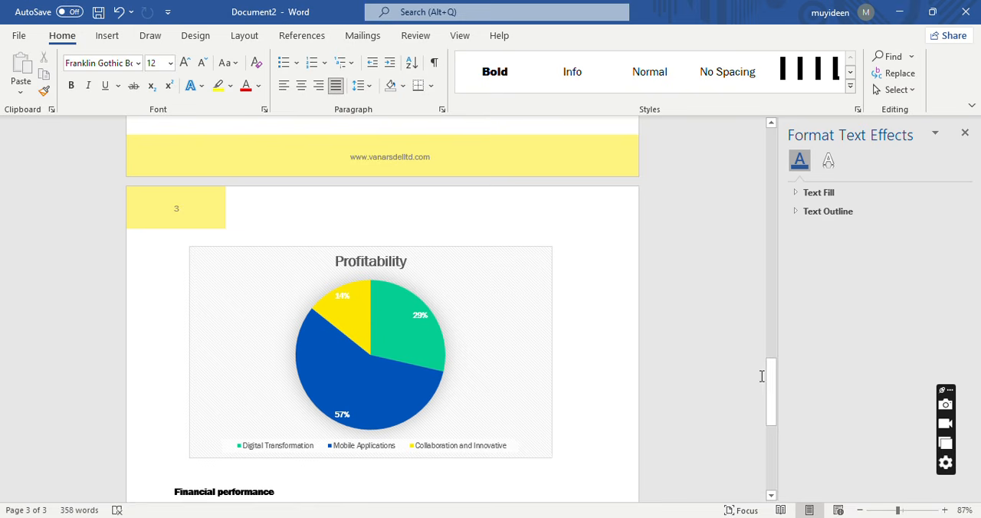
# Insert the misspelled word "chagen" before "various challenges" in the Executive summary paragraph.
pyautogui.moveTo(775, 377); pyautogui.dragTo(772, 287)
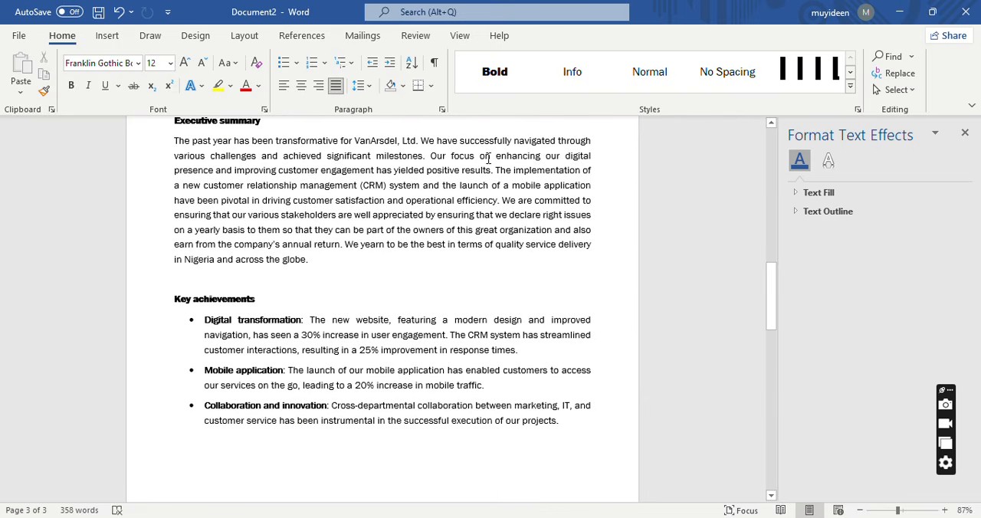
pyautogui.click(173, 157)
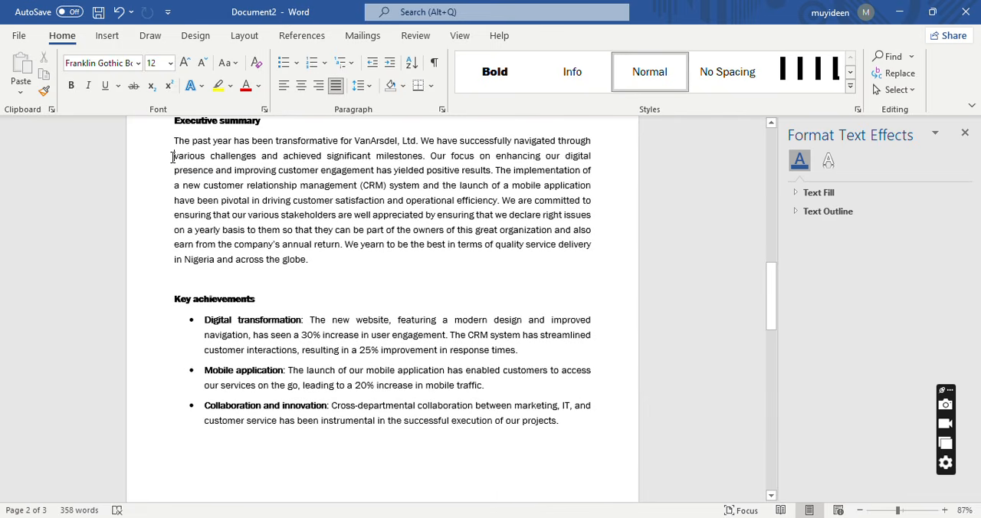
pyautogui.write('chage')
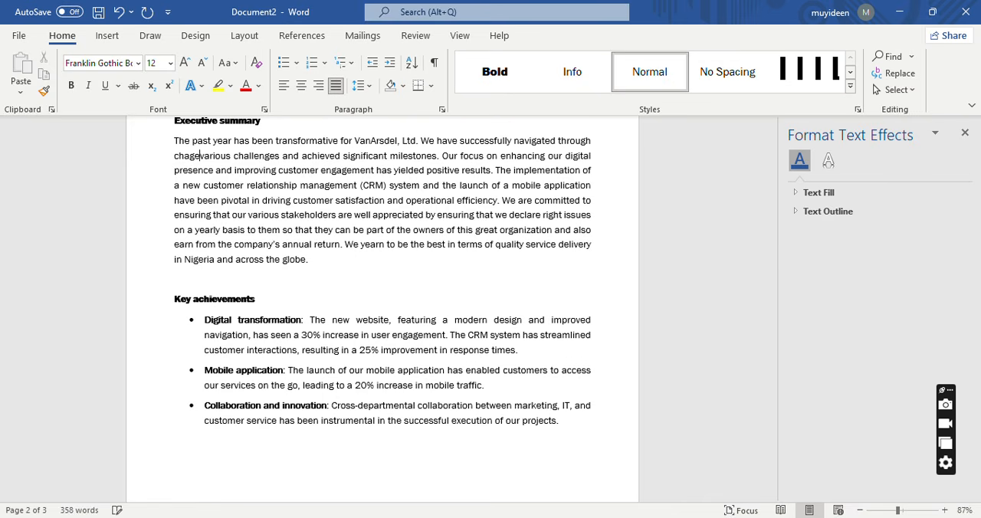
pyautogui.write('n')
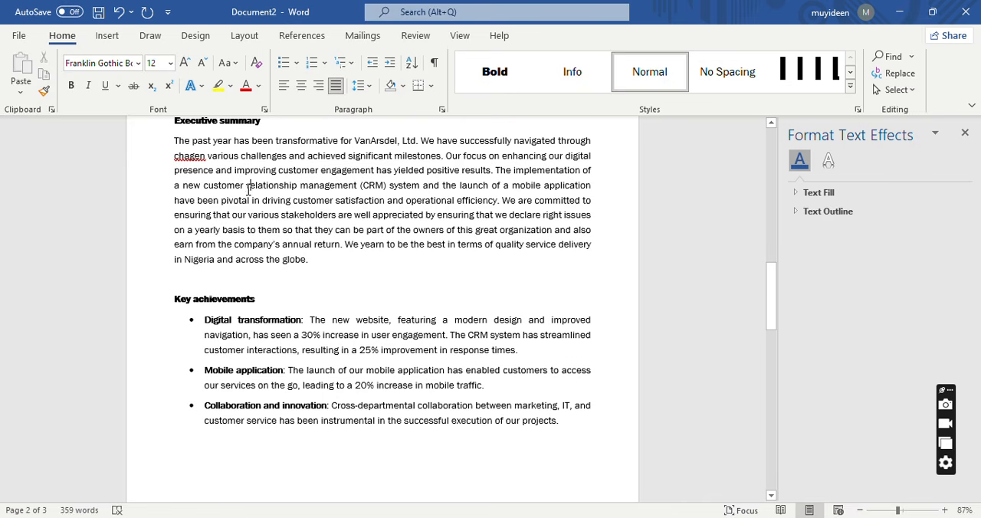
# Insert the misspelled words "marveluso" before "relationship management" and "employes" before "various stakeholders" in the Executive summary.
pyautogui.write('marvel')
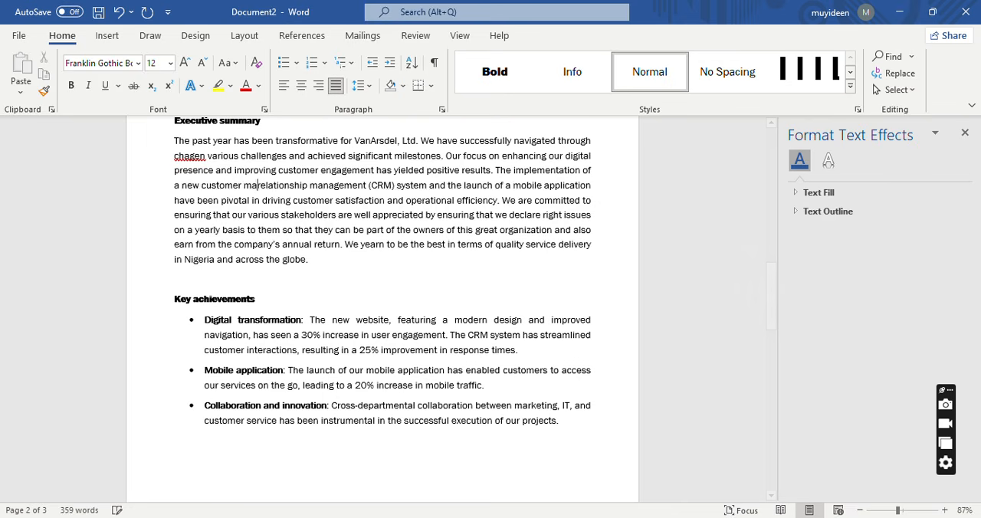
pyautogui.write('us')
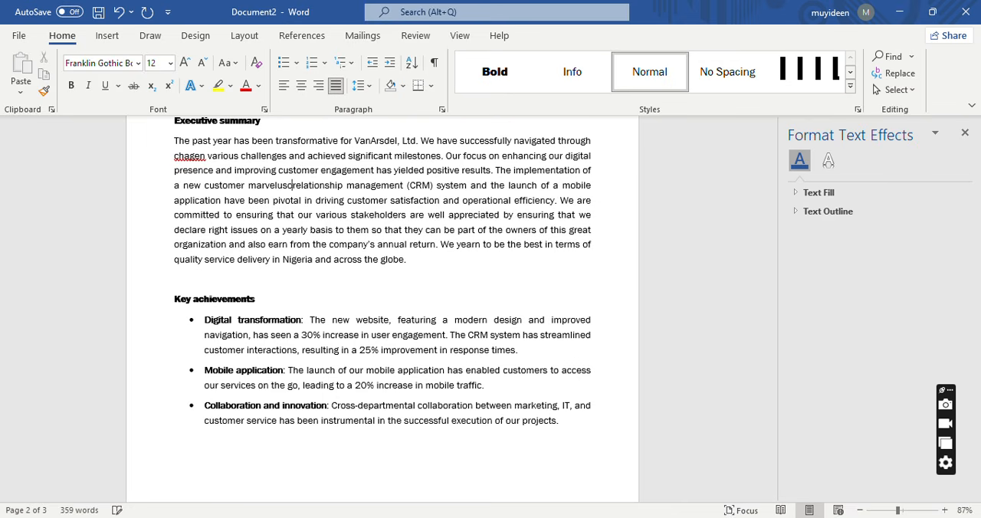
pyautogui.write('o')
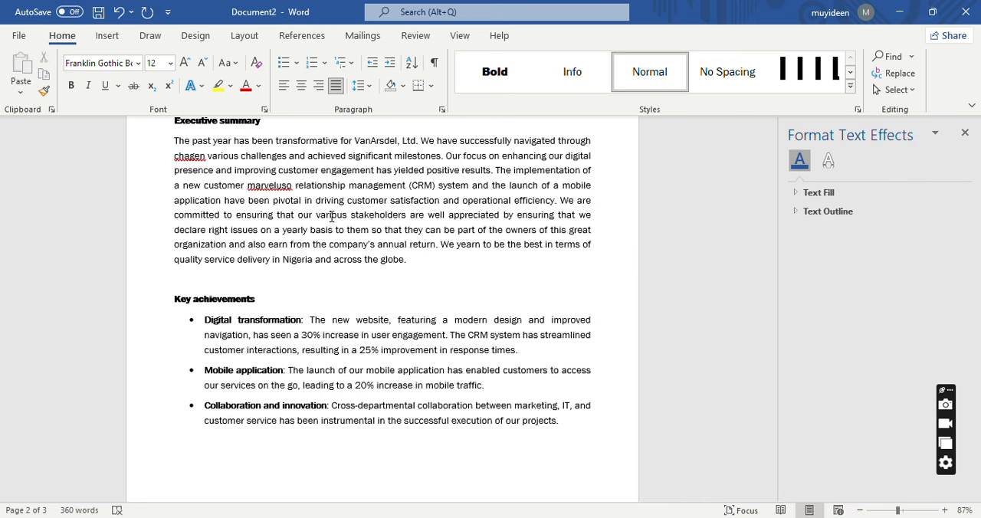
pyautogui.write('employes')
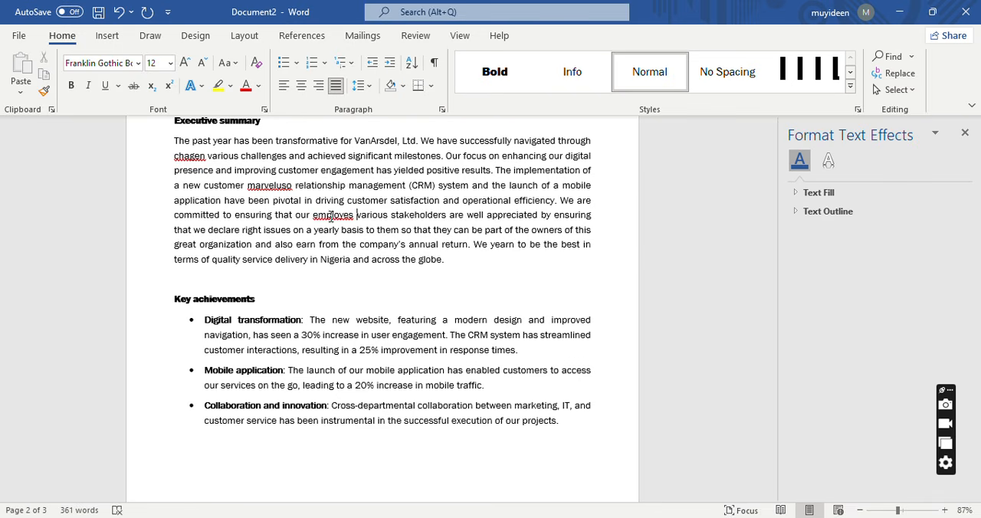
pyautogui.press('BackSpace')
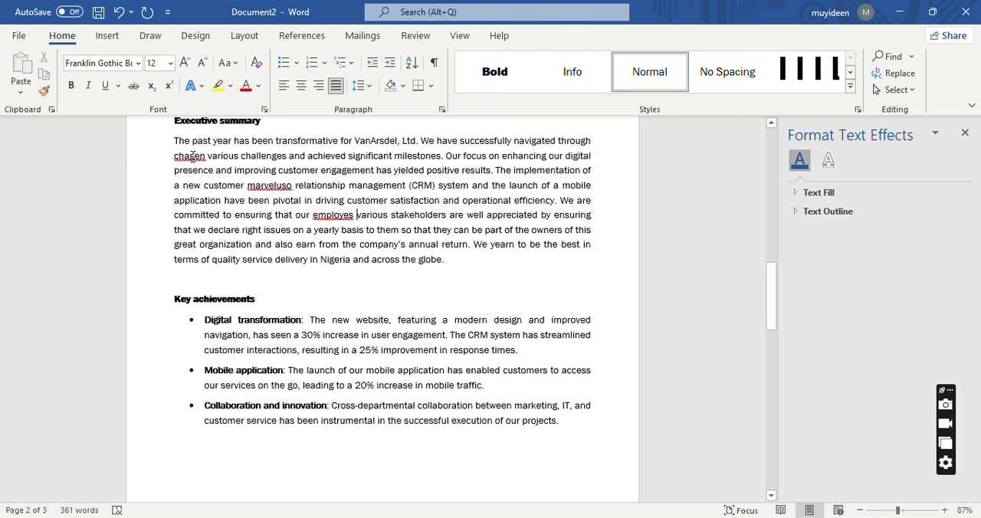
# Try the spelling suggestions "change" for "chagen" and "marvelous" for "marveluso", undoing each correction.
pyautogui.rightClick(192, 157)
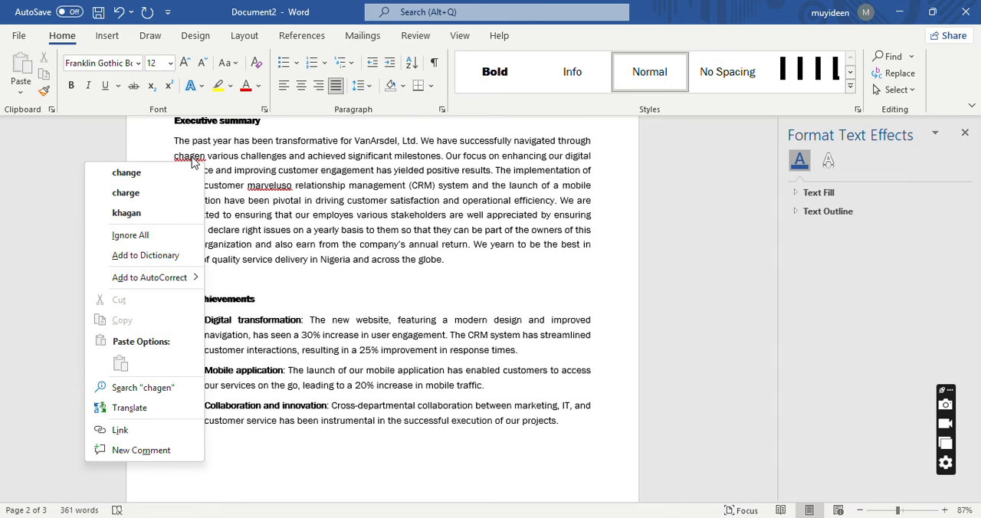
pyautogui.click(154, 173)
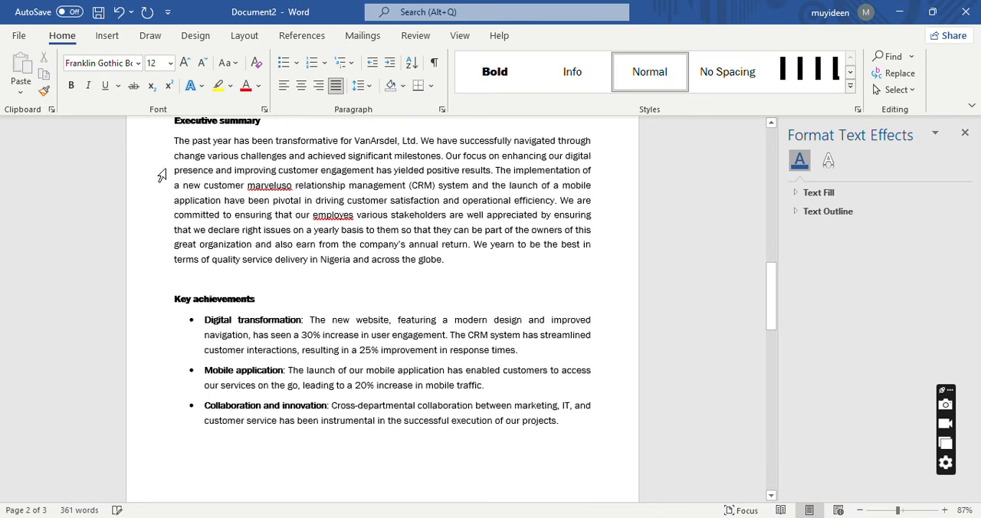
pyautogui.hotkey('ctrl', 'z')
pyautogui.rightClick(274, 188)
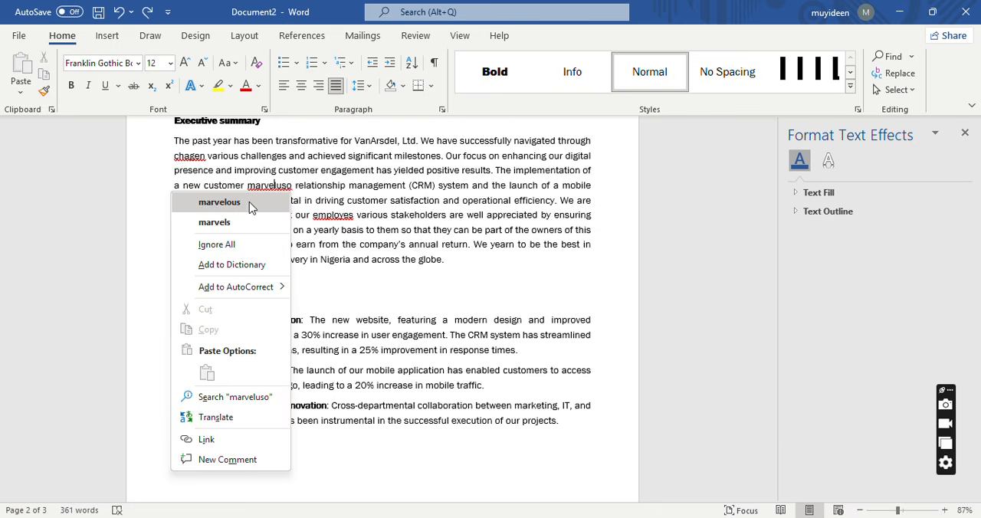
pyautogui.click(251, 206)
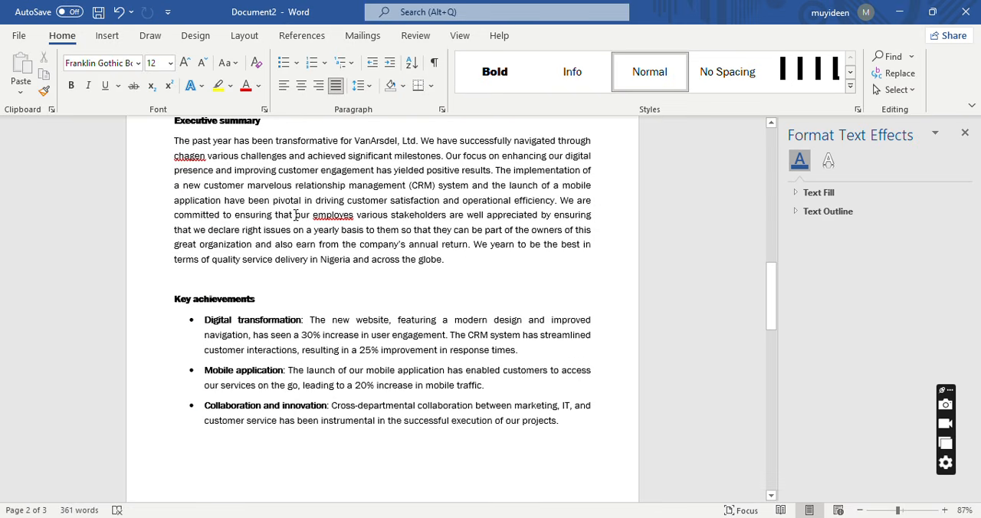
pyautogui.hotkey('ctrl', 'z')
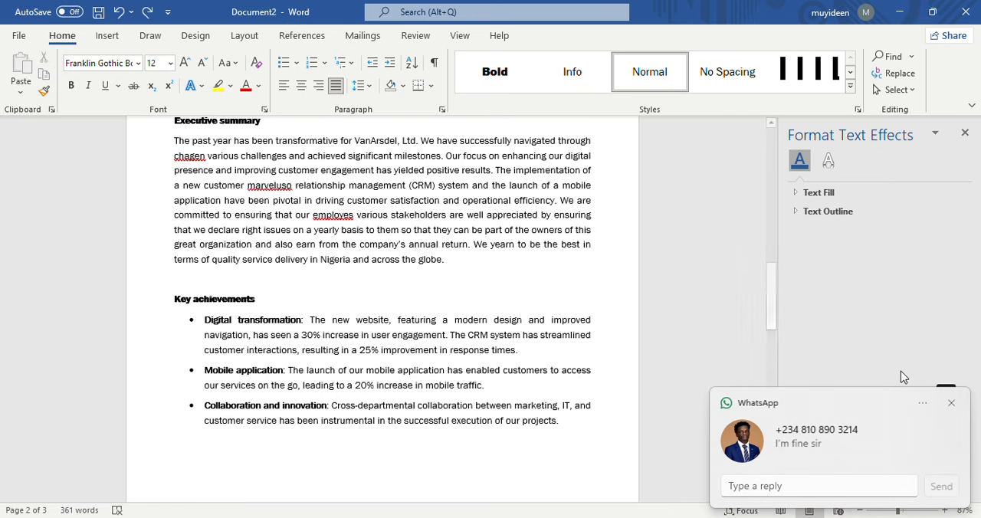
# Dismiss the incoming WhatsApp message notifications.
pyautogui.click(952, 404)
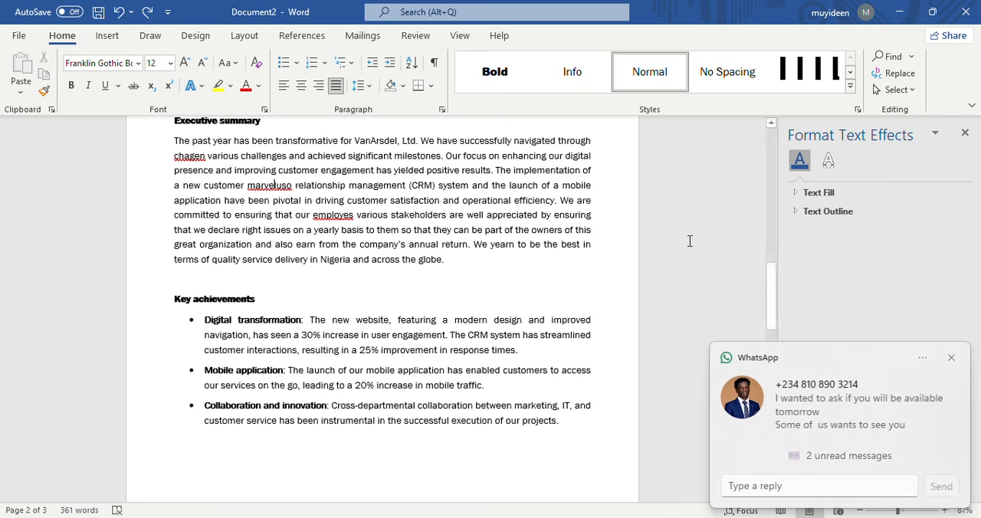
pyautogui.click(951, 357)
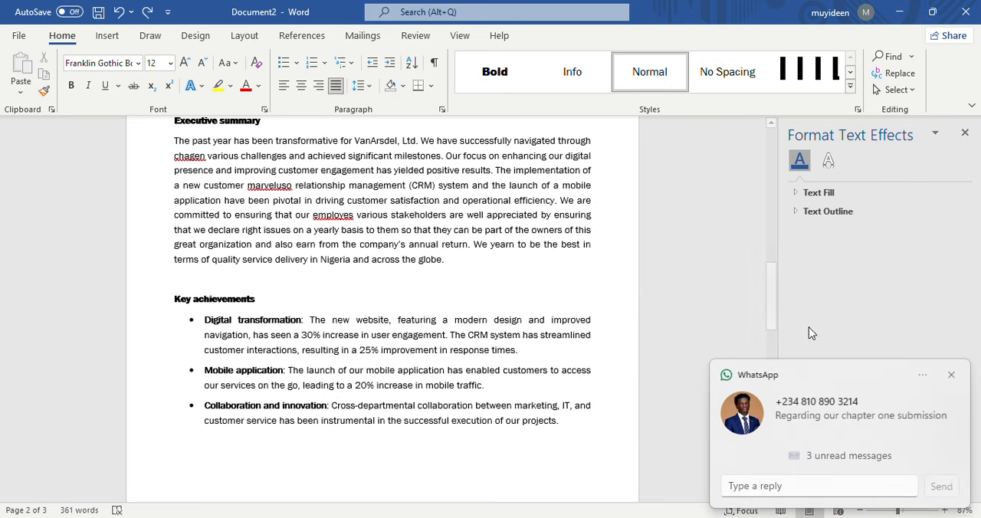
pyautogui.click(951, 375)
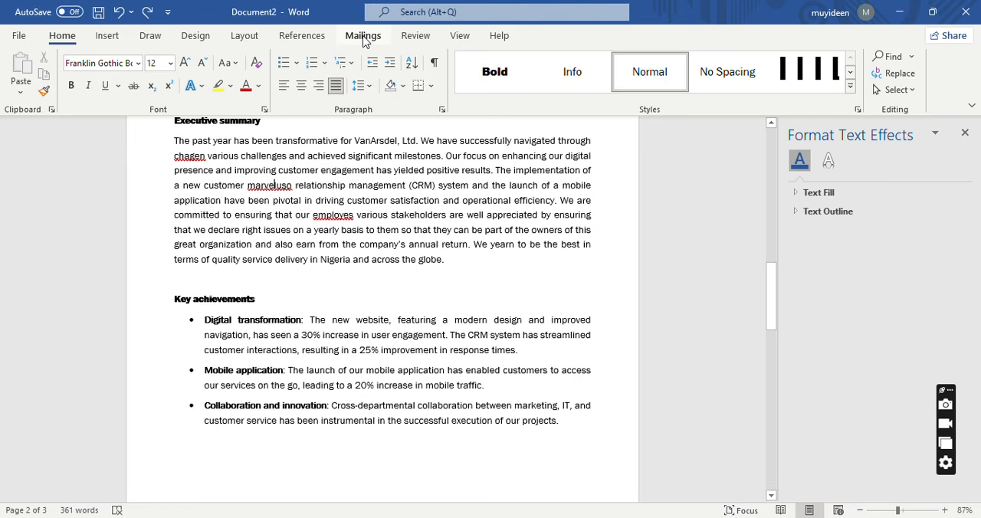
pyautogui.click(364, 37)
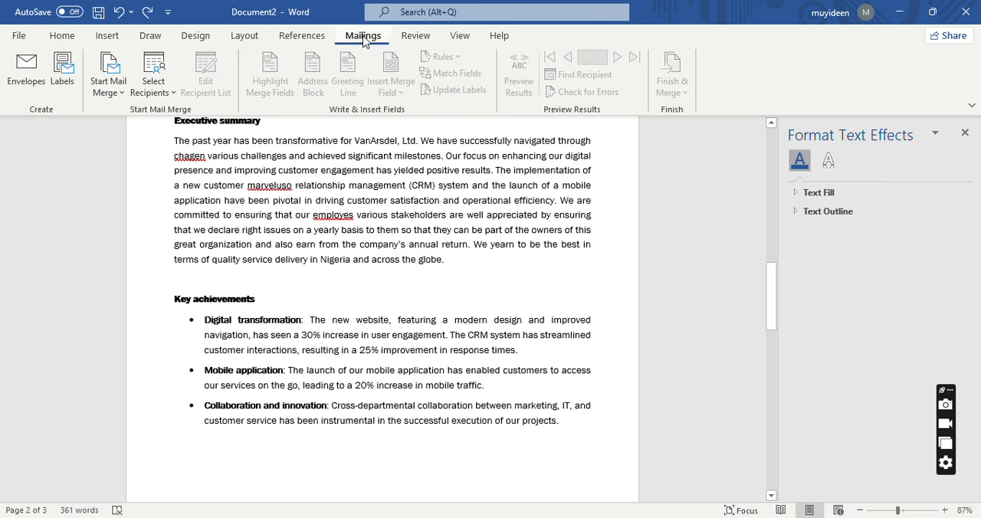
pyautogui.click(304, 36)
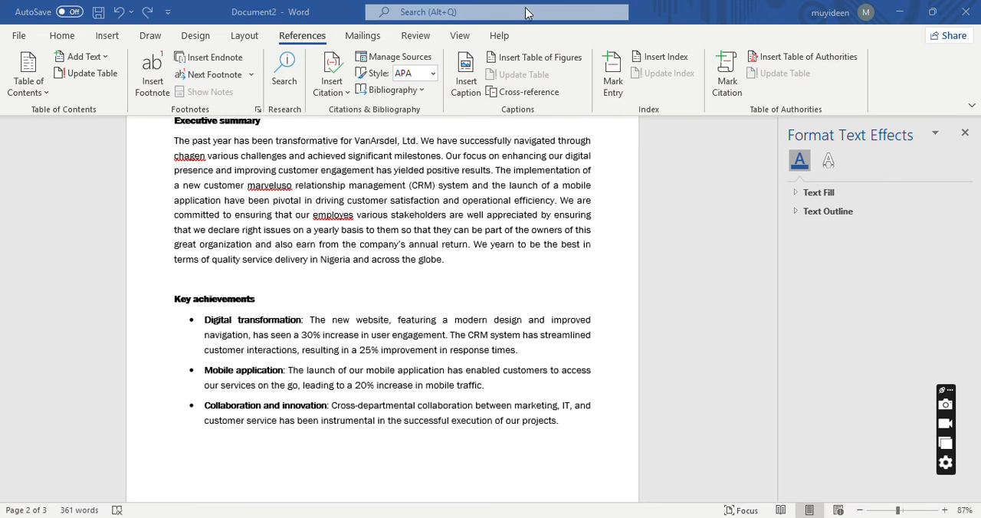
pyautogui.click(365, 39)
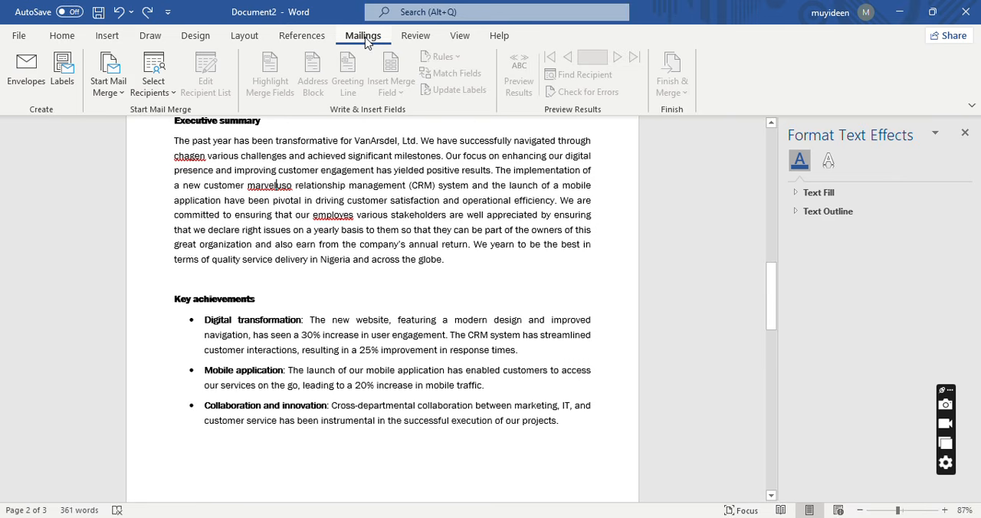
pyautogui.press('Tab')
pyautogui.press('Tab')
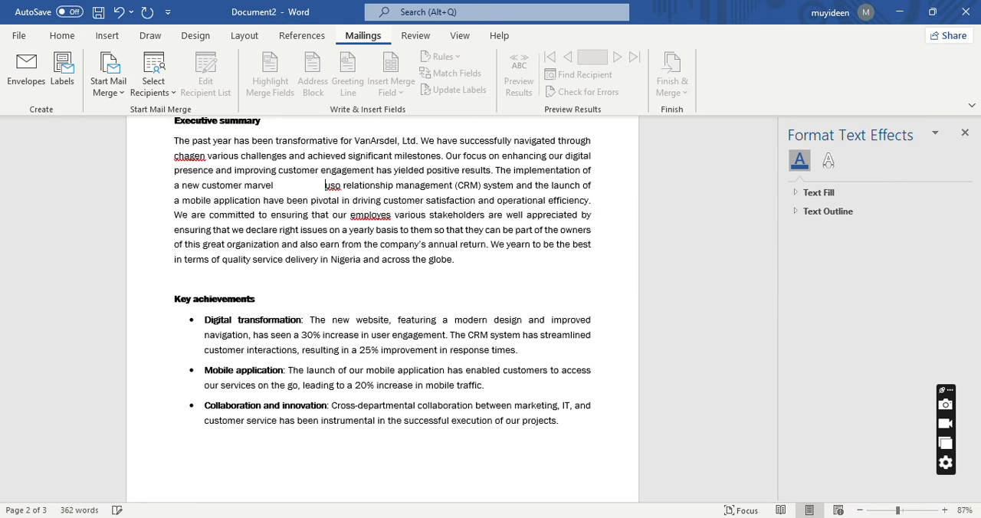
pyautogui.hotkey('ctrl', 'z')
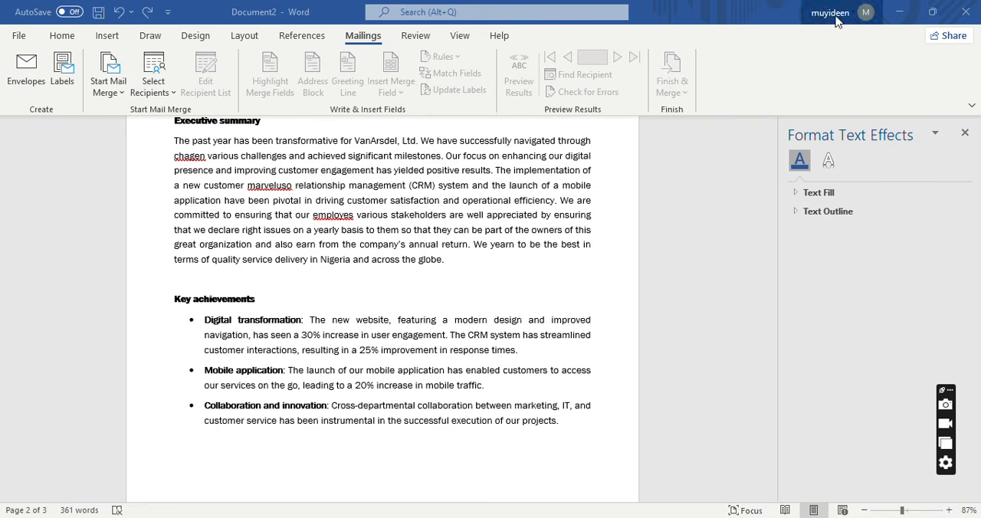
# Restore the Document2 window to a smaller size and turn on Track Changes for everyone.
pyautogui.click(935, 12)
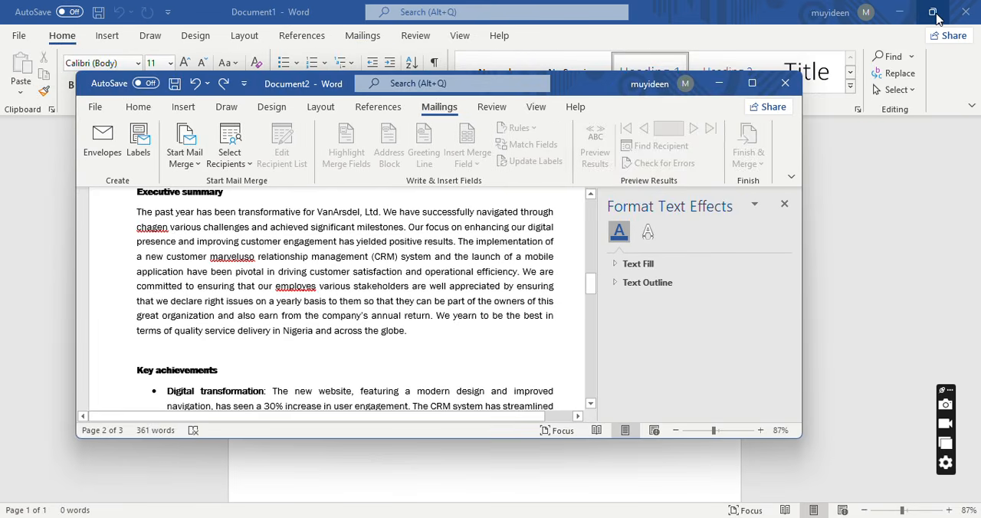
pyautogui.click(537, 108)
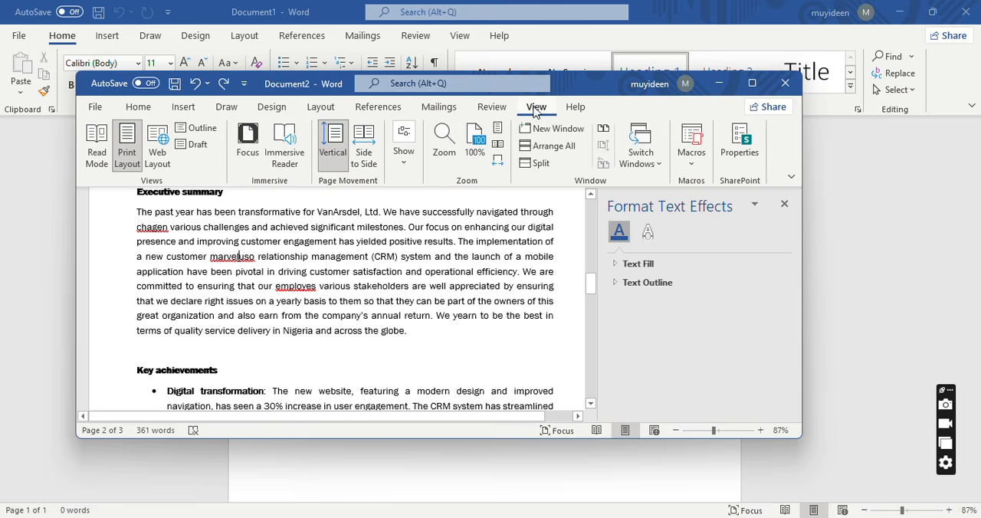
pyautogui.click(498, 110)
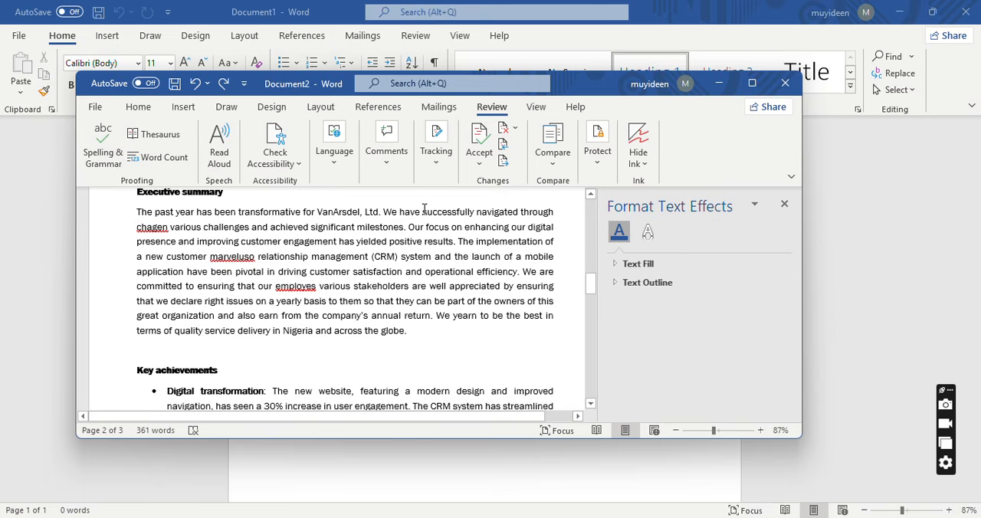
pyautogui.click(435, 162)
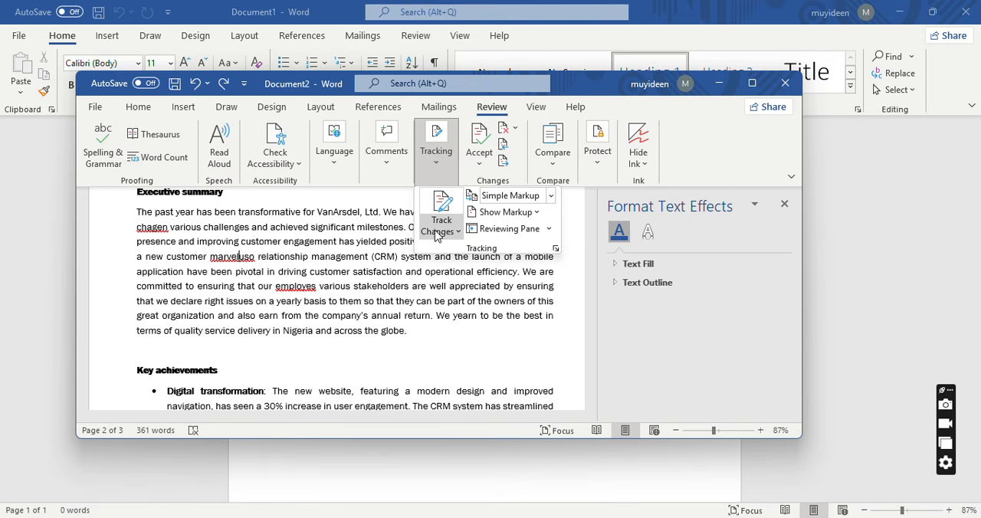
pyautogui.click(443, 232)
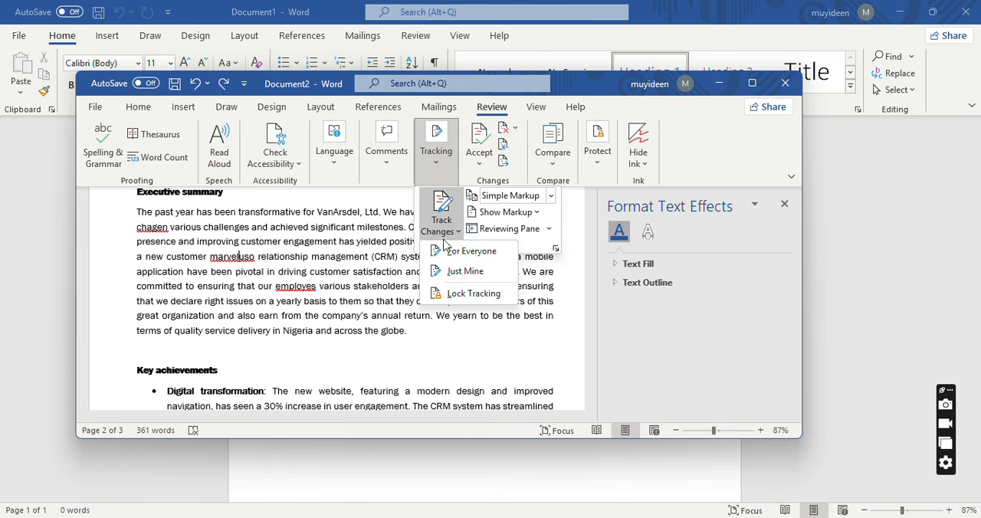
pyautogui.click(452, 250)
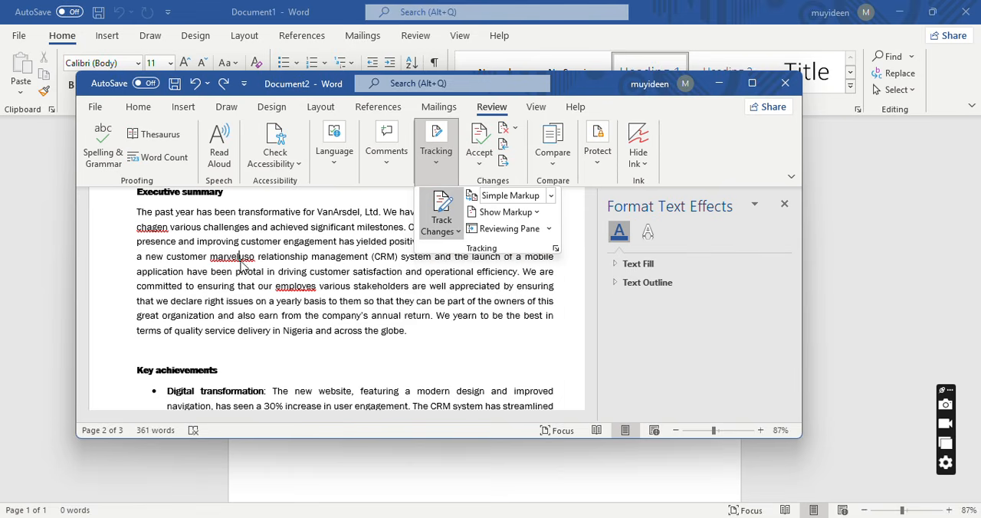
pyautogui.click(161, 234)
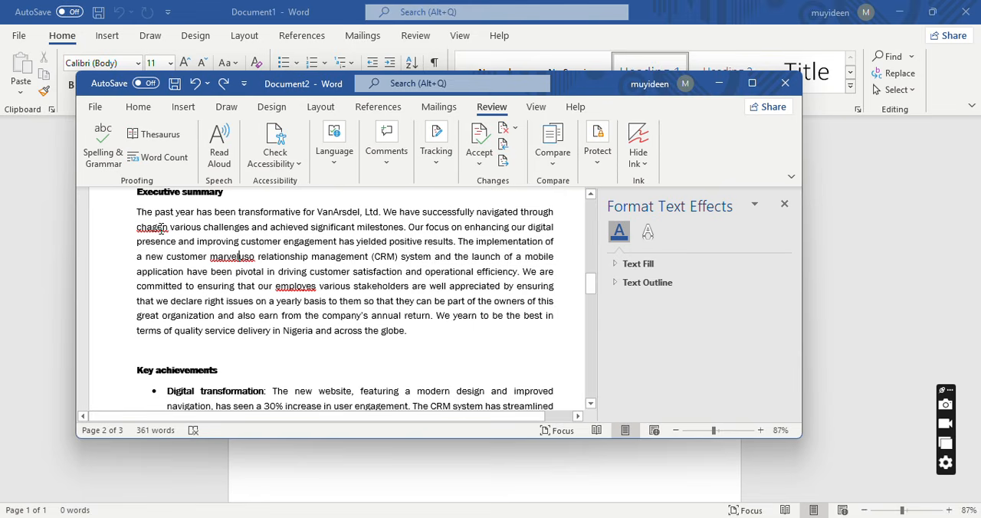
# Correct the misspelled word "chagen" to "changes" in the Executive summary.
pyautogui.click(167, 227)
pyautogui.press('BackSpace')
pyautogui.press('BackSpace')
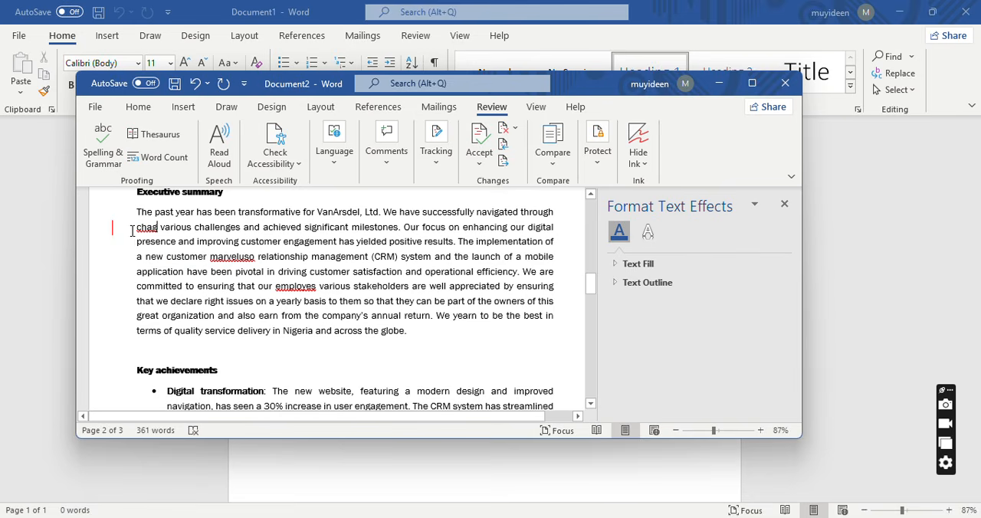
pyautogui.press('BackSpace')
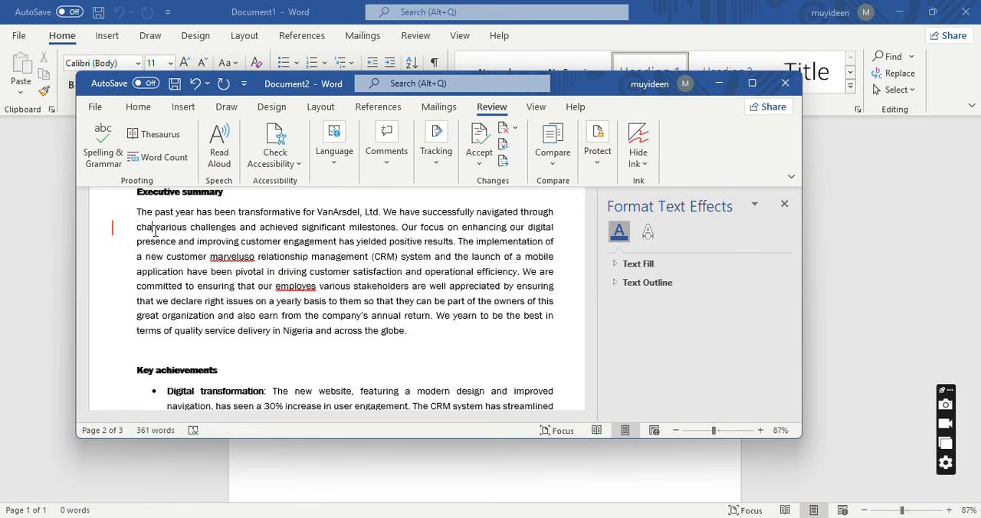
pyautogui.write('nges')
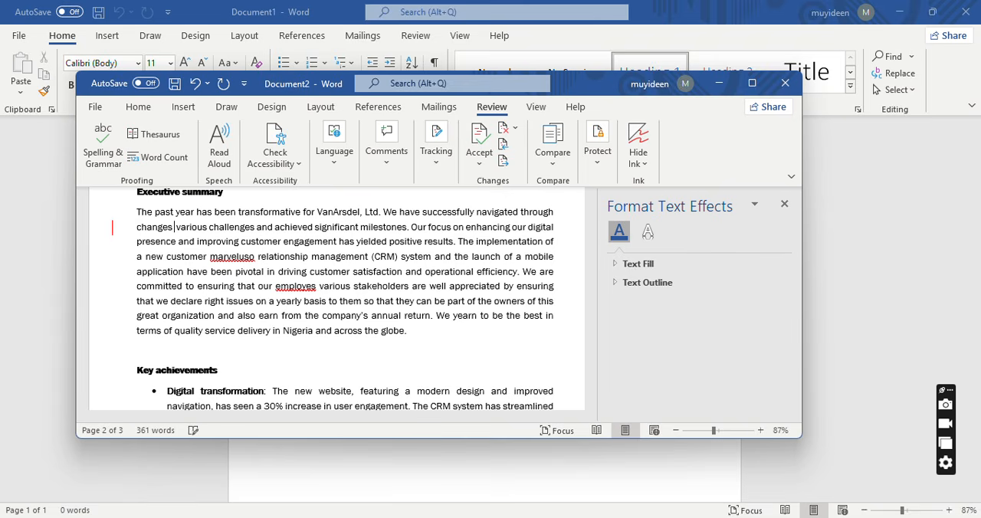
# Maximize the document window and correct "marveluso" to "marvelous" before "relationship management".
pyautogui.click(752, 83)
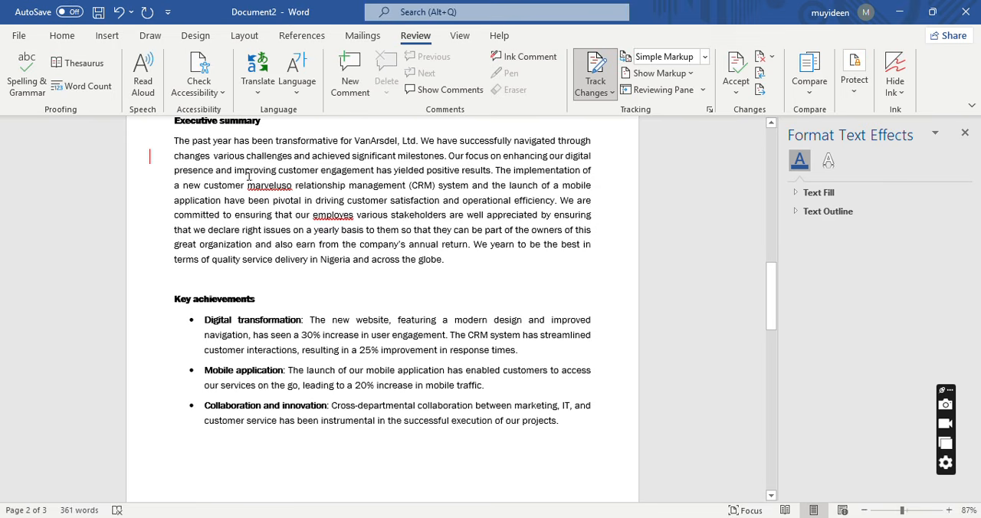
pyautogui.click(292, 191)
pyautogui.press('BackSpace')
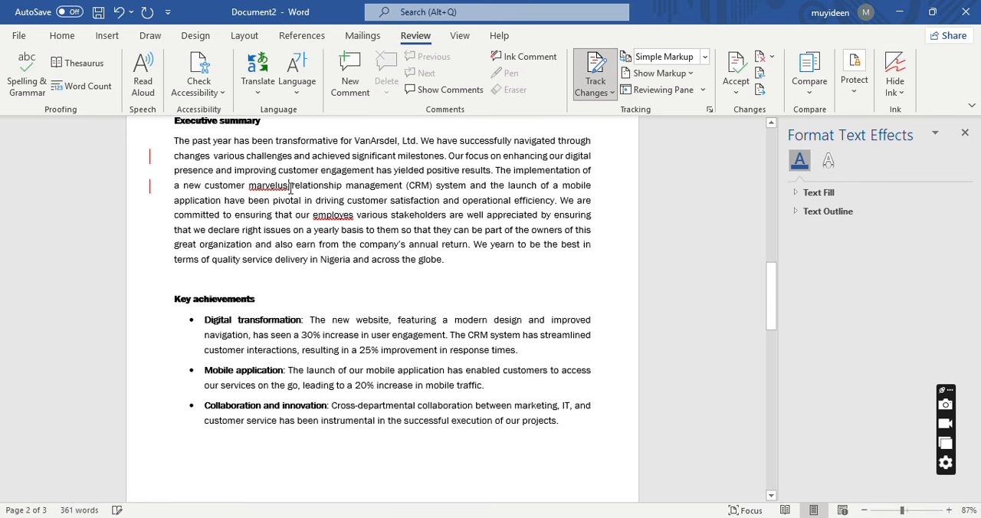
pyautogui.press('BackSpace')
pyautogui.press('BackSpace')
pyautogui.press('BackSpace')
pyautogui.press('BackSpace')
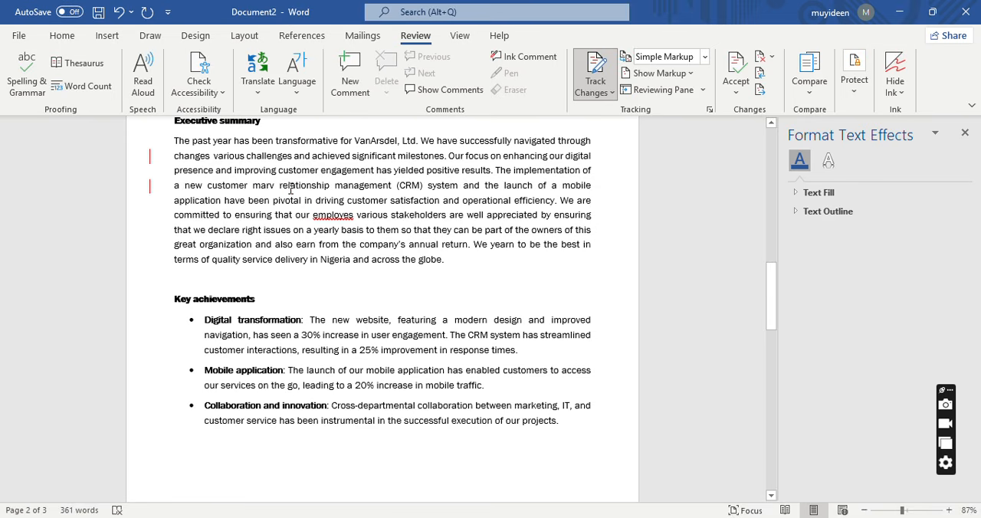
pyautogui.write('elous')
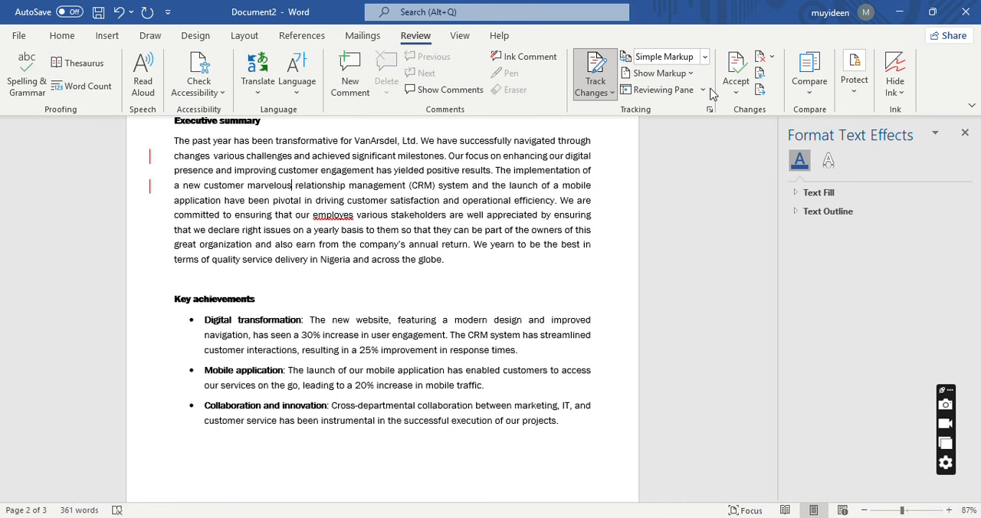
# Show the comments and add an ink comment with small pen marks to the word "marvelous".
pyautogui.click(447, 91)
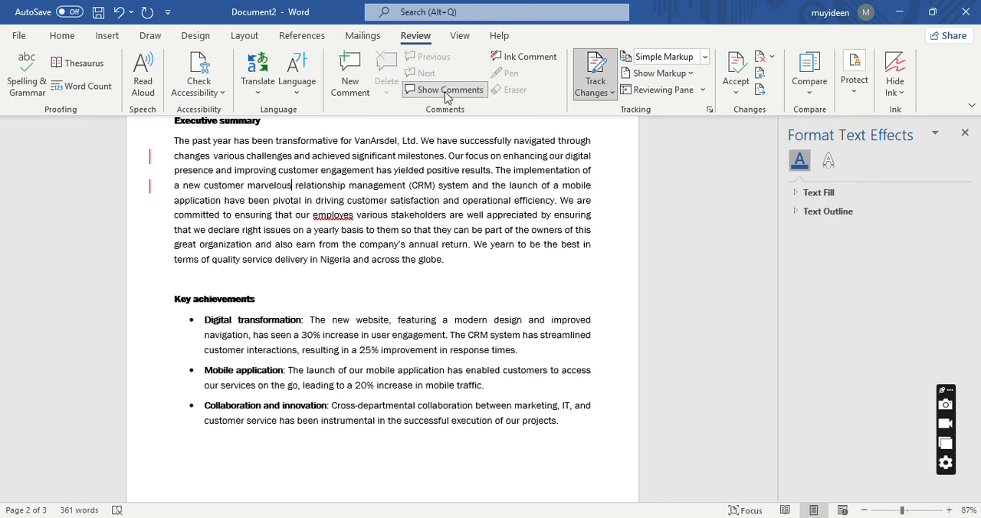
pyautogui.click(526, 60)
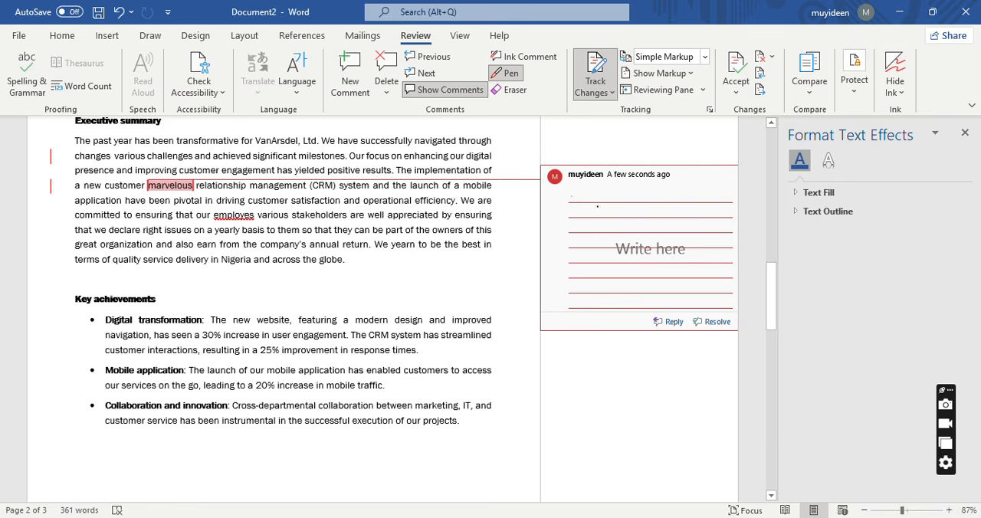
pyautogui.moveTo(598, 206); pyautogui.dragTo(591, 217)
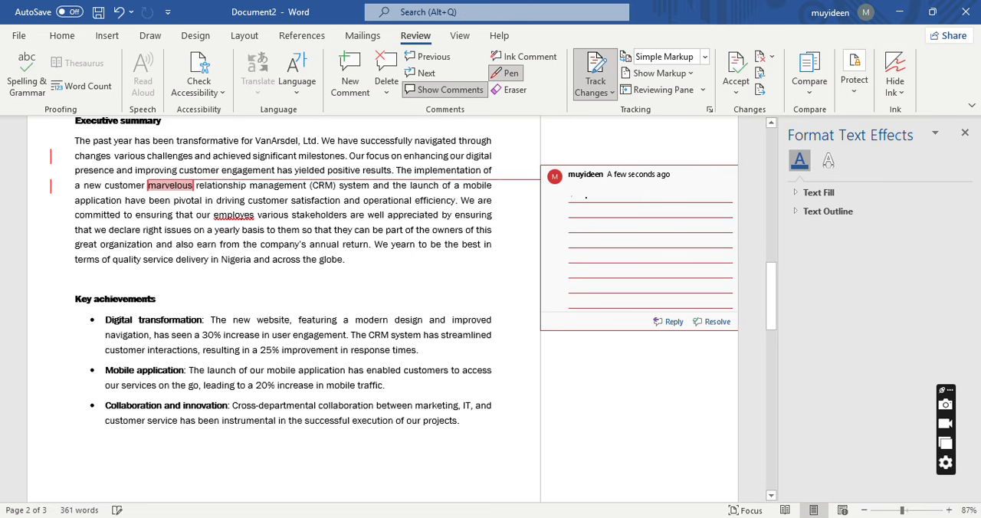
pyautogui.press('BackSpace')
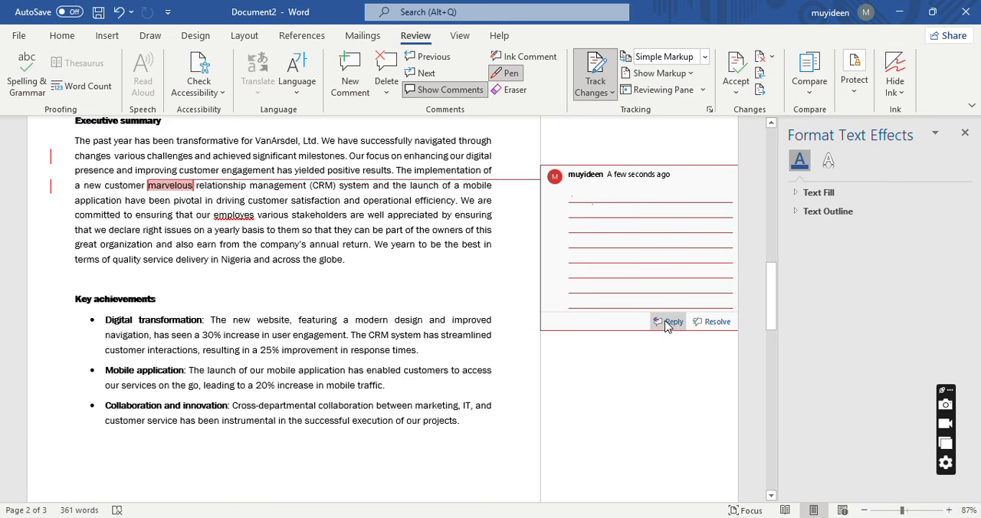
pyautogui.click(676, 179)
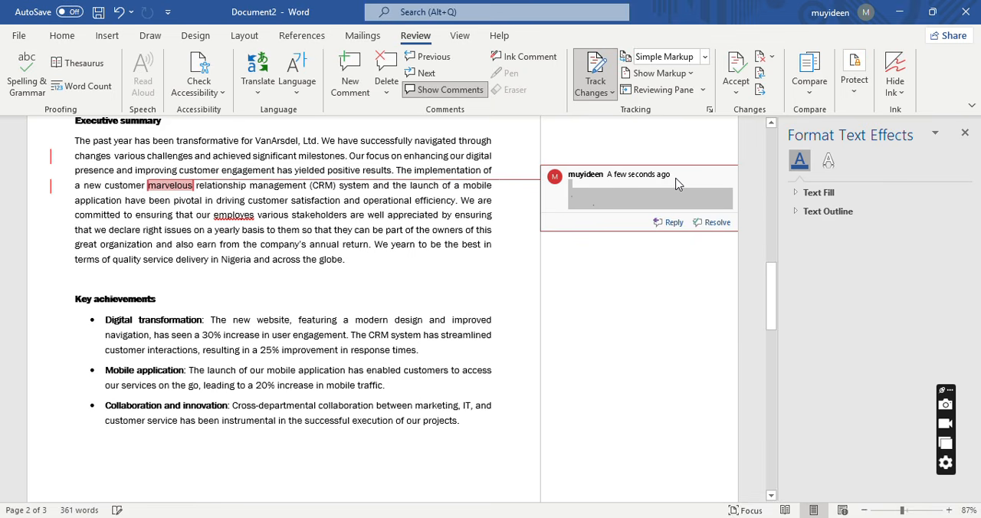
pyautogui.click(602, 205)
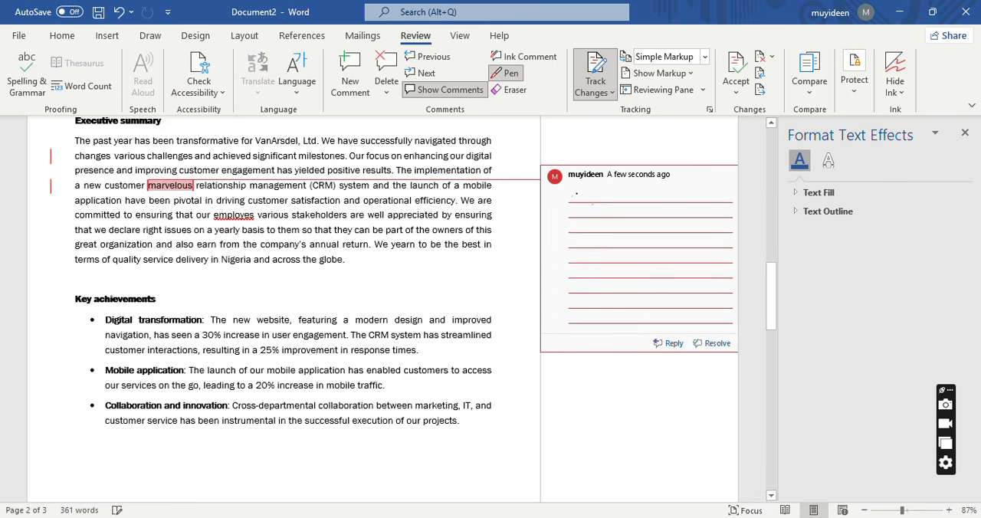
pyautogui.click(508, 73)
pyautogui.press('BackSpace')
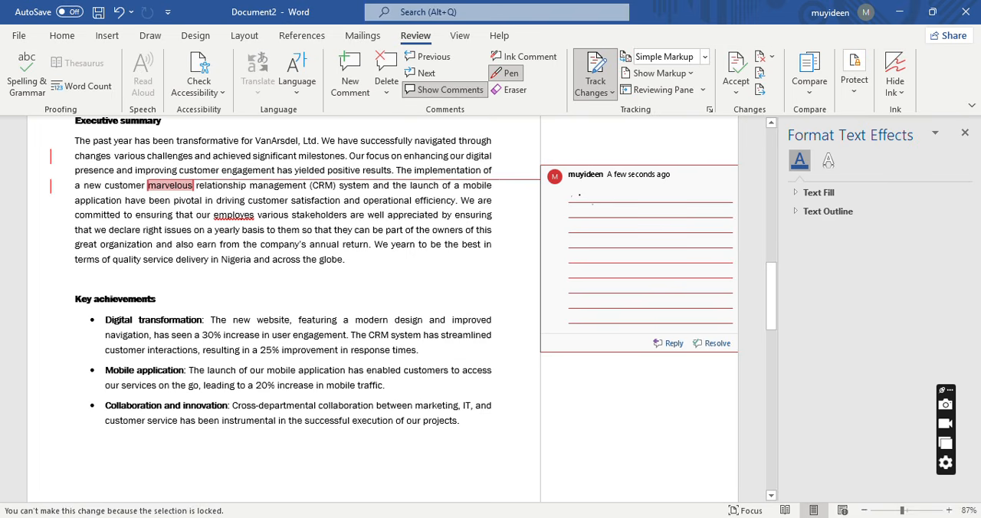
# Add an empty reply to the ink comment on "marvelous" and return to its writing area.
pyautogui.rightClick(576, 215)
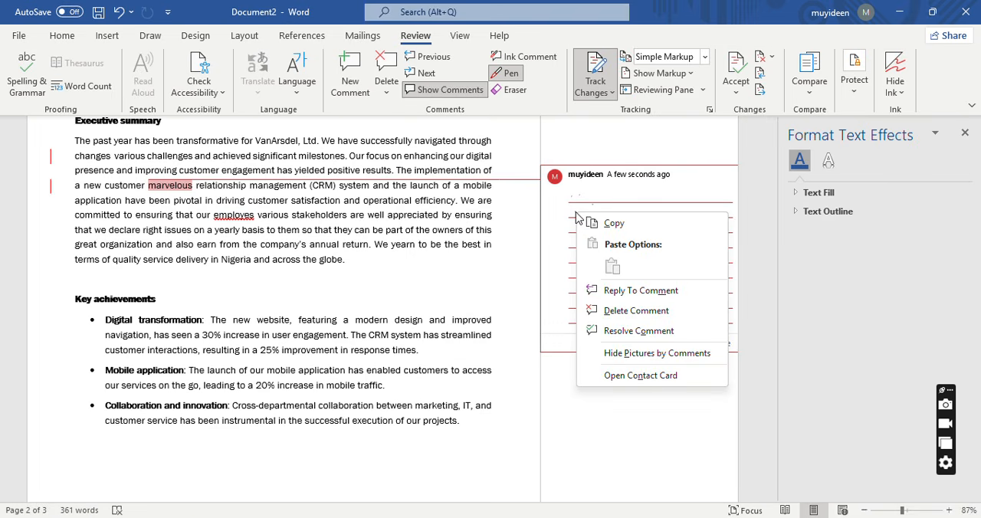
pyautogui.click(622, 295)
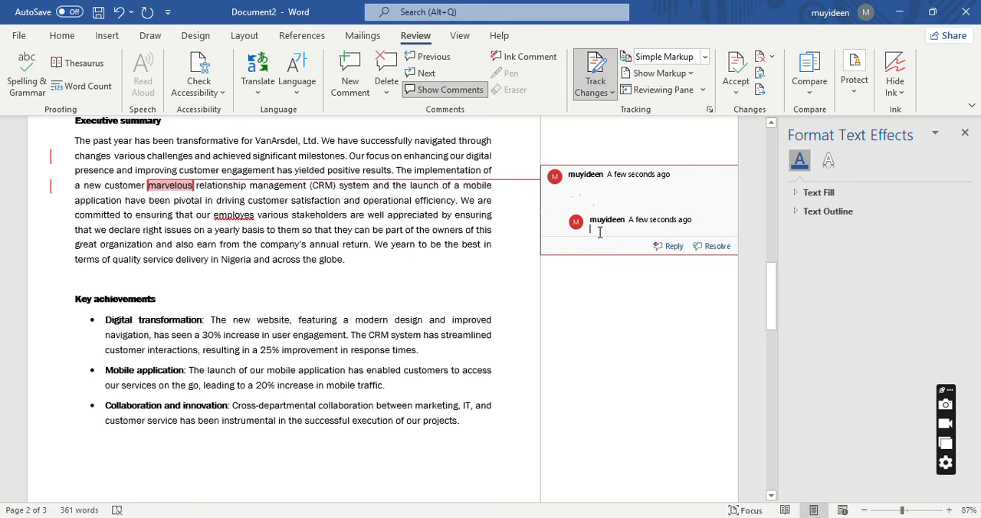
pyautogui.click(610, 197)
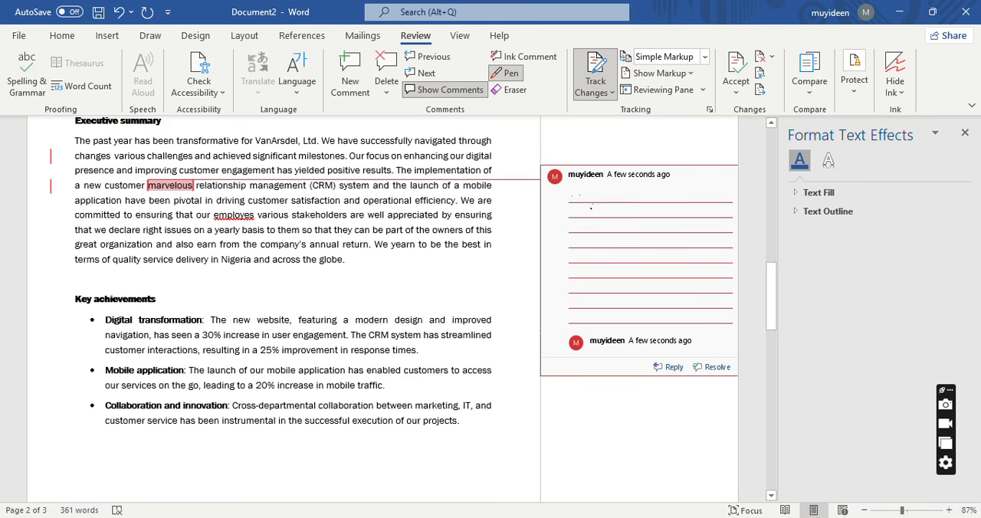
pyautogui.press('BackSpace')
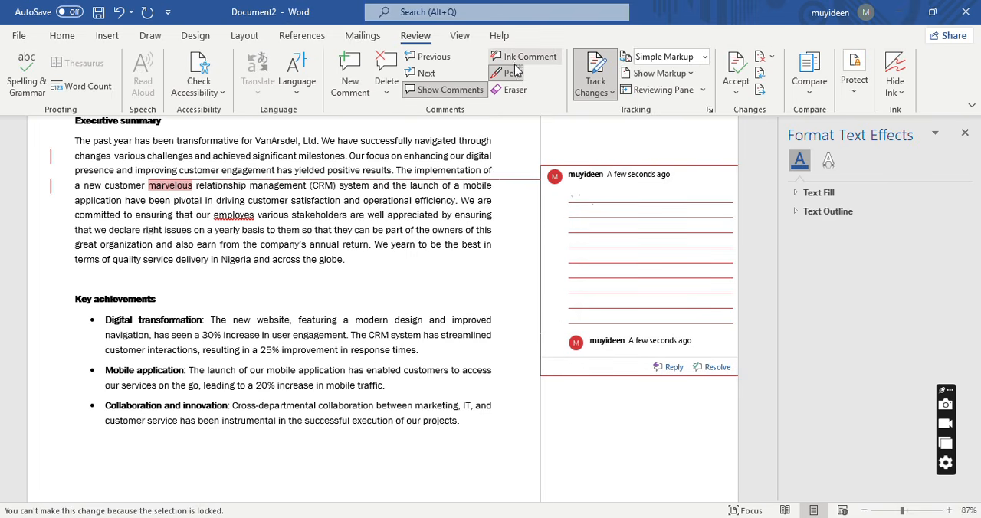
# Reply to the "marvelous" comment with "This is not necessary here. You can take your time to adjust or simply delete this word from here.".
pyautogui.click(659, 363)
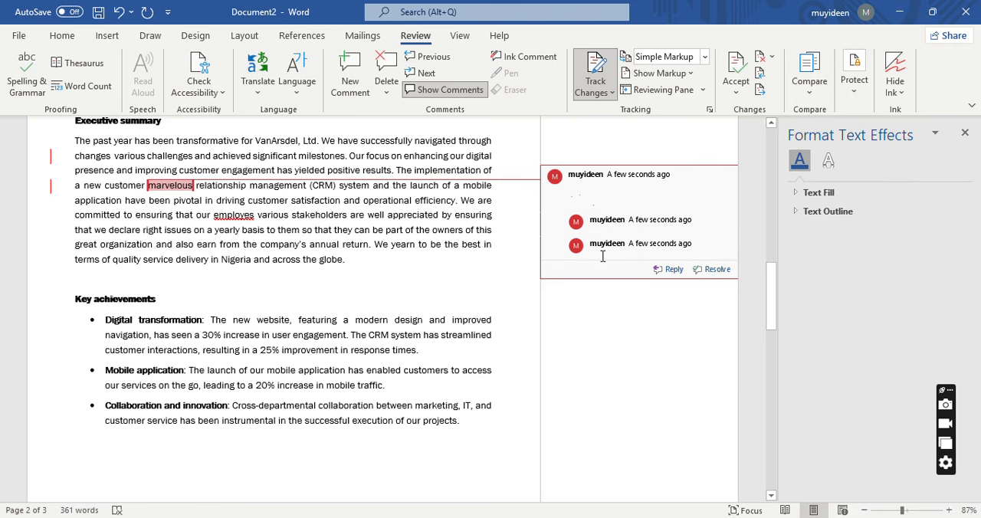
pyautogui.write('th')
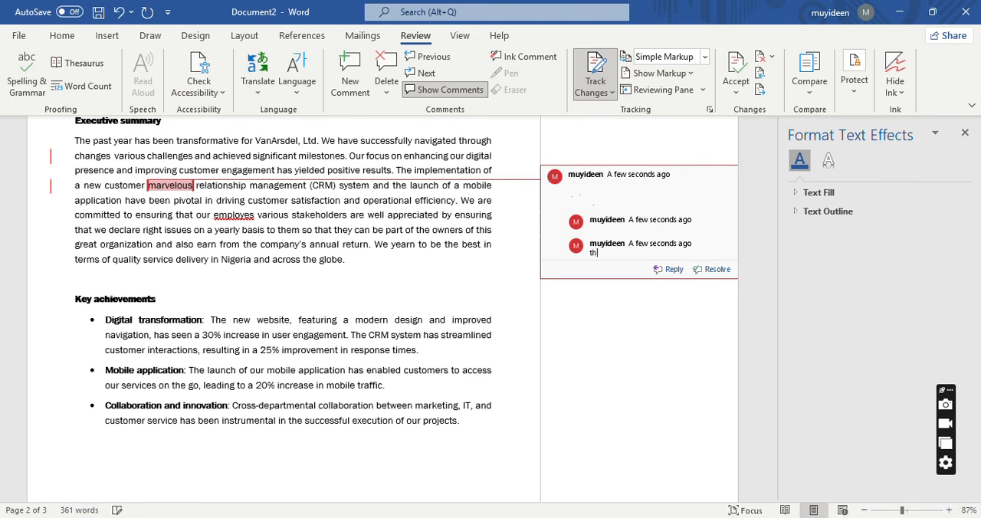
pyautogui.write('is is not h')
pyautogui.write('ecessary here. You cann')
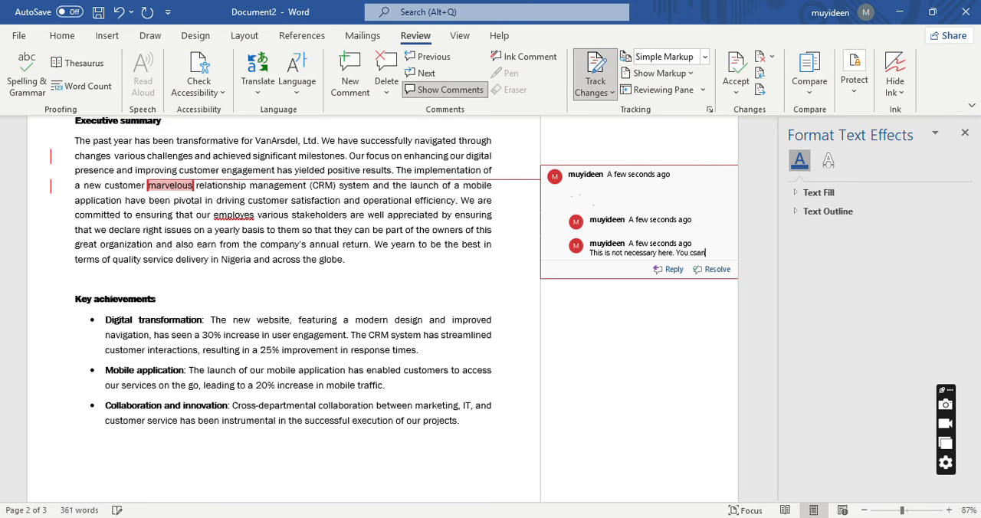
pyautogui.press('BackSpace')
pyautogui.press('BackSpace')
pyautogui.press('BackSpace')
pyautogui.write('an take your')
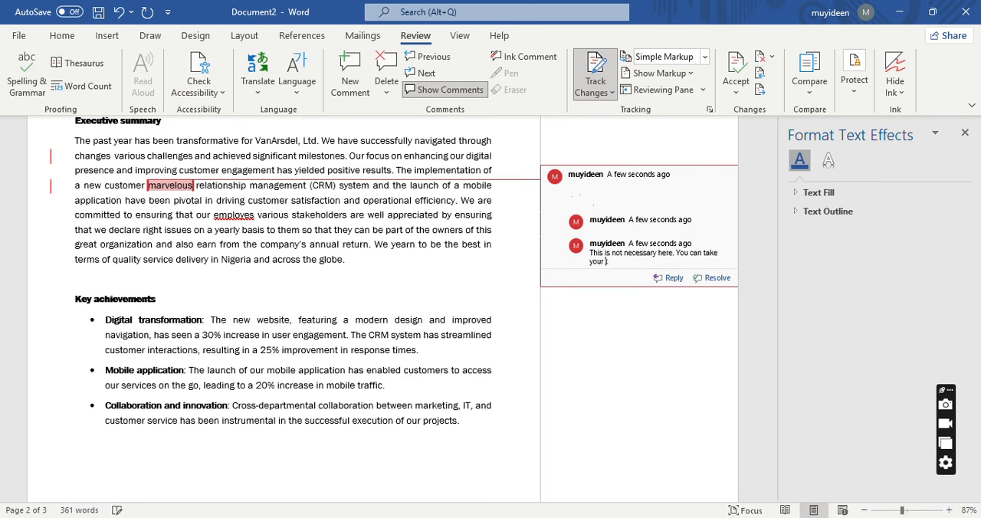
pyautogui.write(' time to adjust or simply dele')
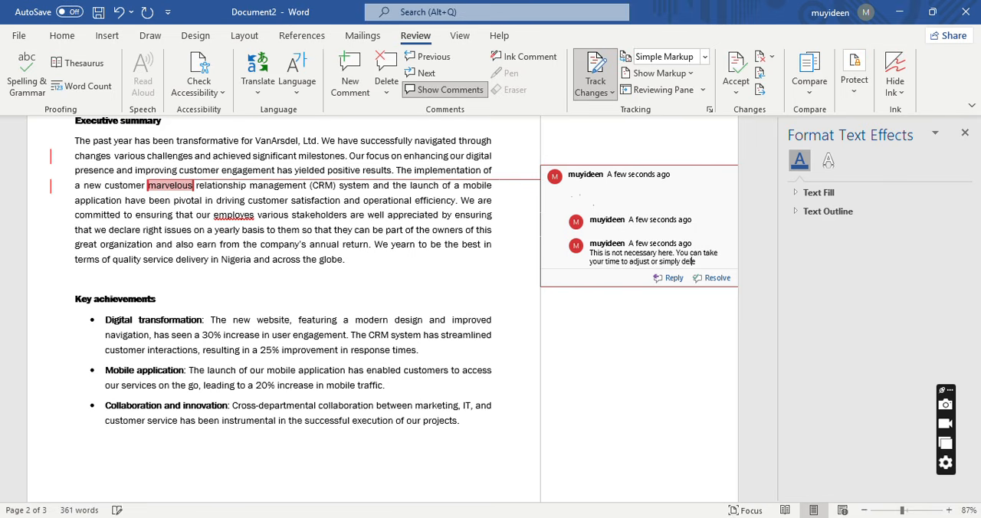
pyautogui.write('te this word from here.')
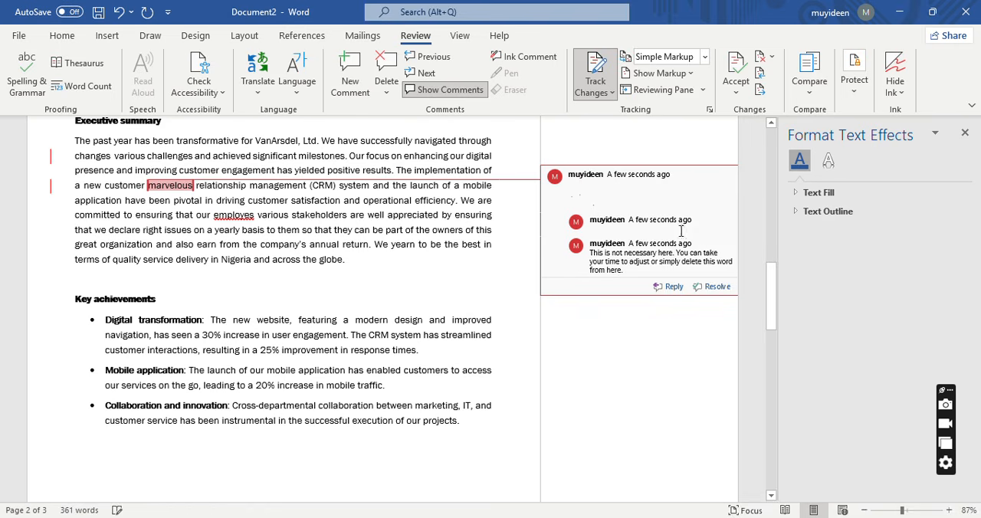
pyautogui.click(423, 202)
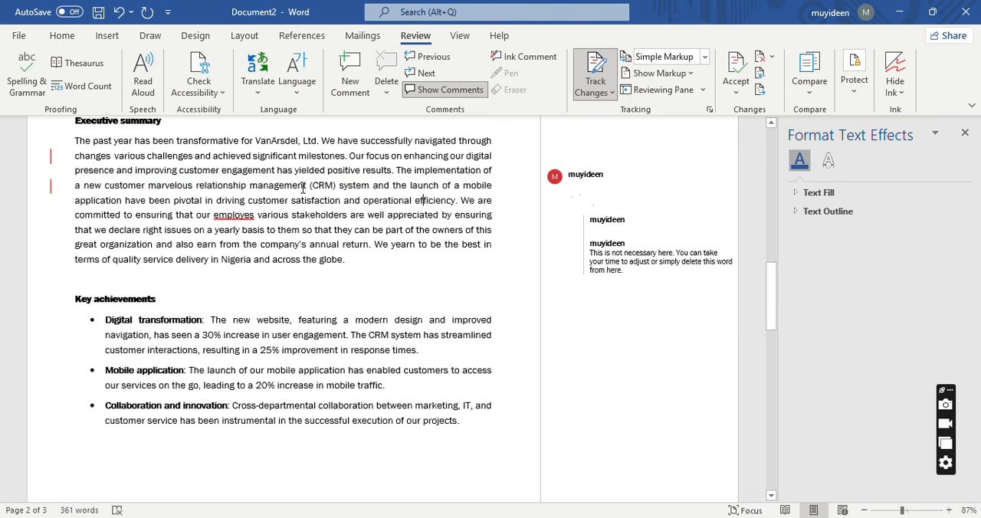
# Correct the misspelled word "employes" to "employees" before "various stakeholders" with changes tracked.
pyautogui.moveTo(641, 234)
pyautogui.click(597, 76)
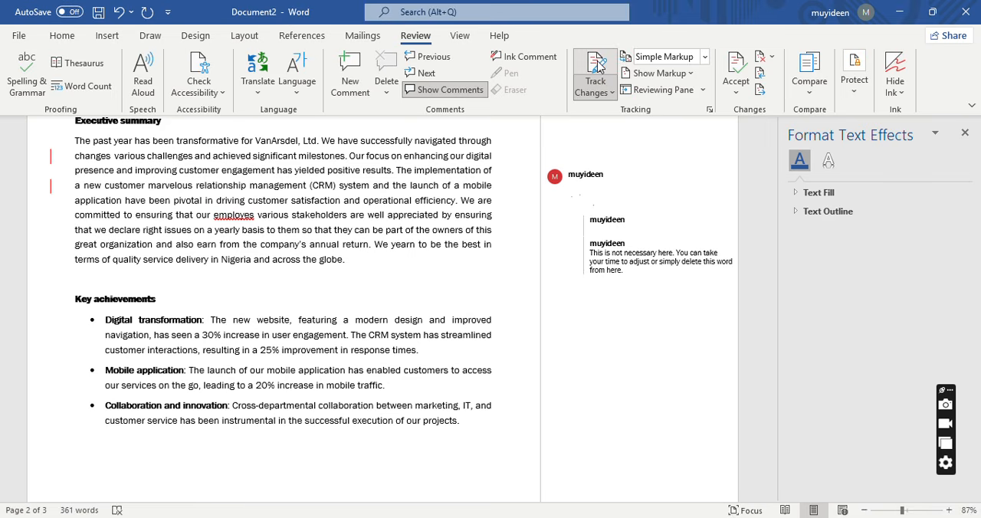
pyautogui.click(255, 215)
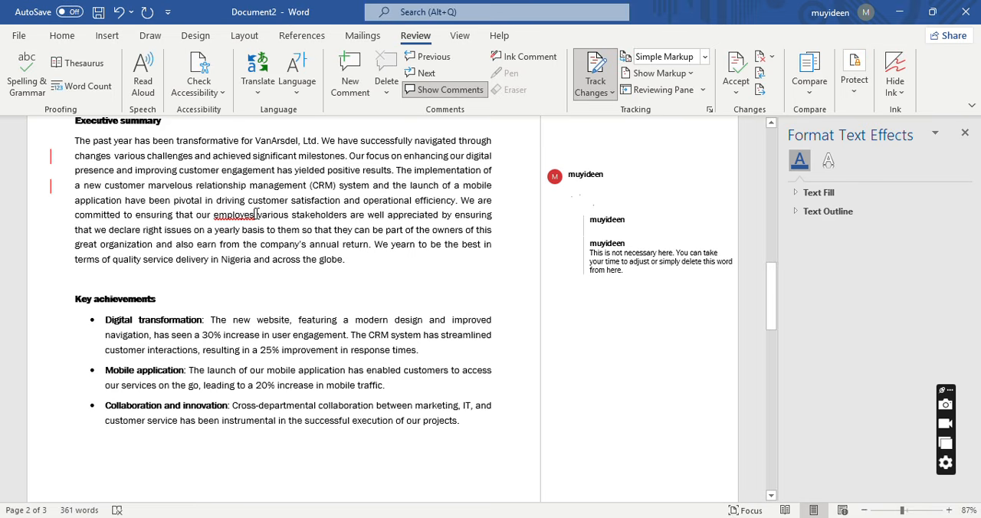
pyautogui.press('BackSpace')
pyautogui.press('BackSpace')
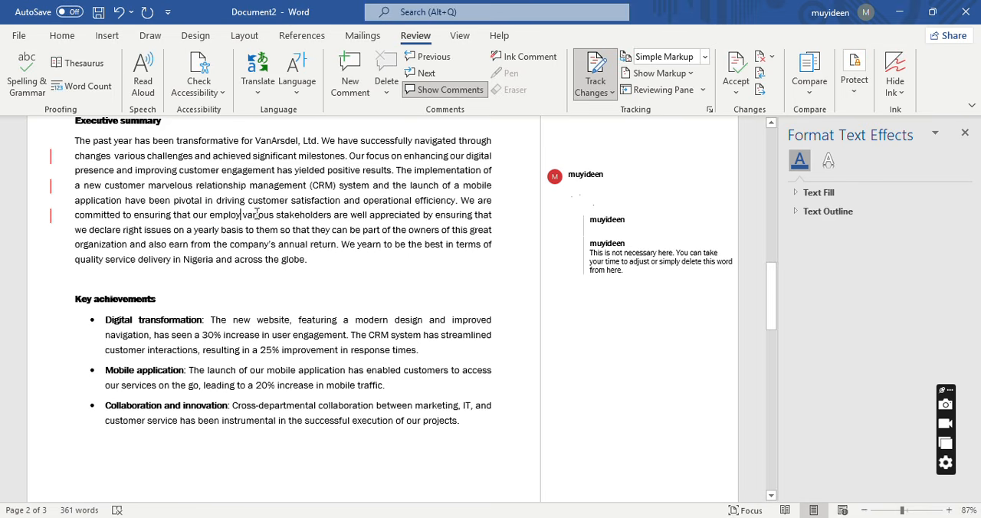
pyautogui.write('ees')
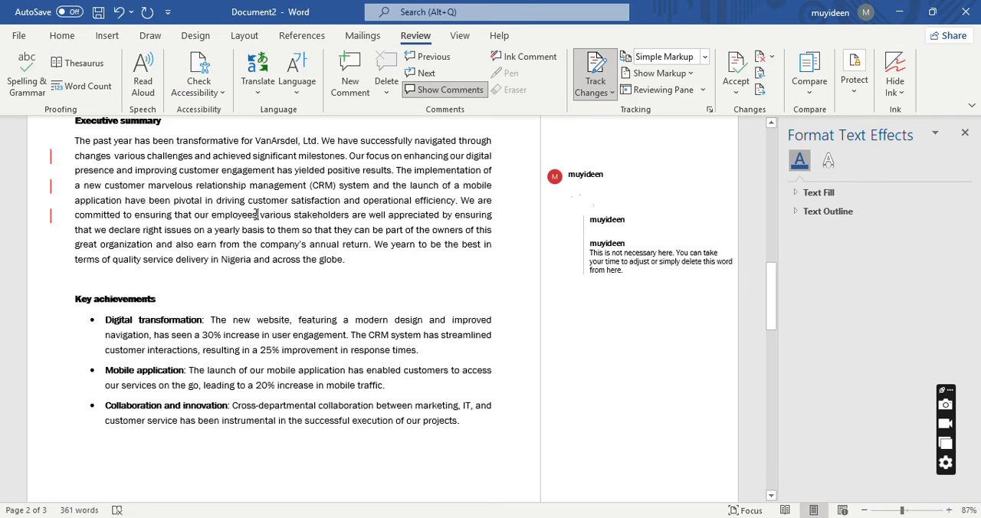
# Add a comment to the word "employees" in the executive summary, beginning "This is not necessary since you already have stakeholders in the sentence and".
pyautogui.moveTo(259, 215); pyautogui.dragTo(212, 215)
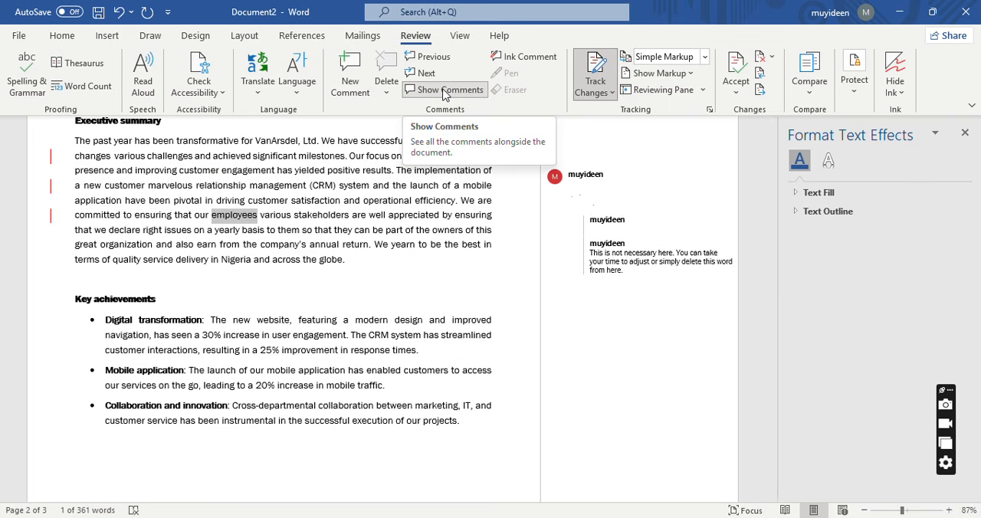
pyautogui.click(350, 80)
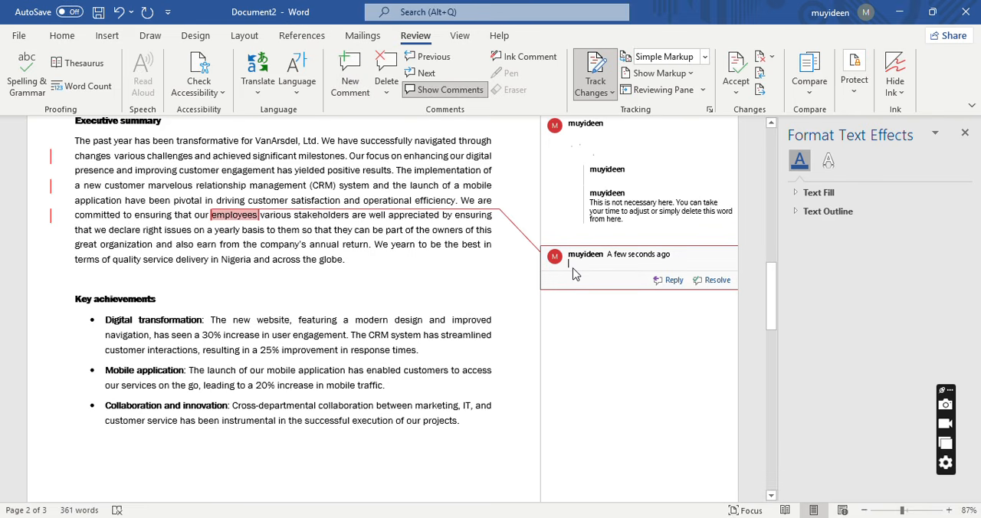
pyautogui.write('This is n')
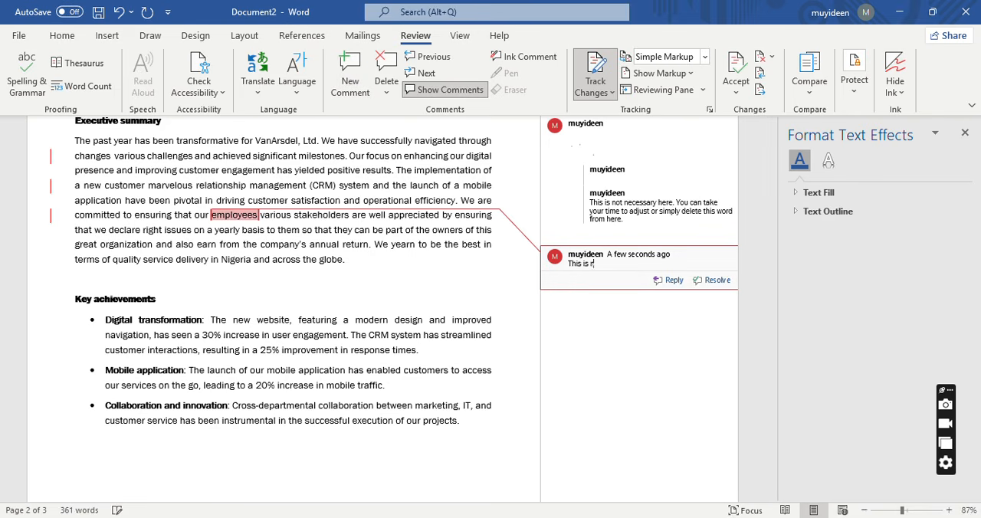
pyautogui.write('ot necessary since you already ')
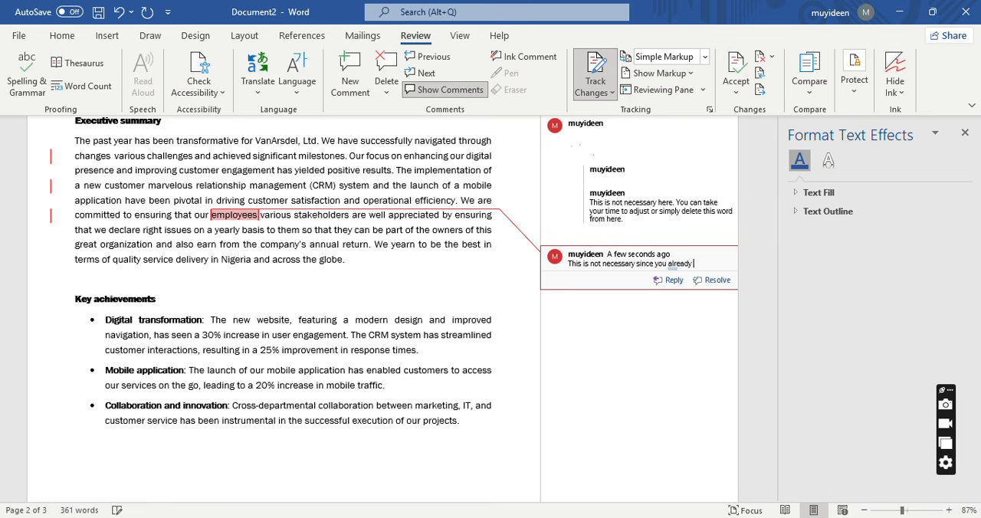
pyautogui.write('have stakeholders ')
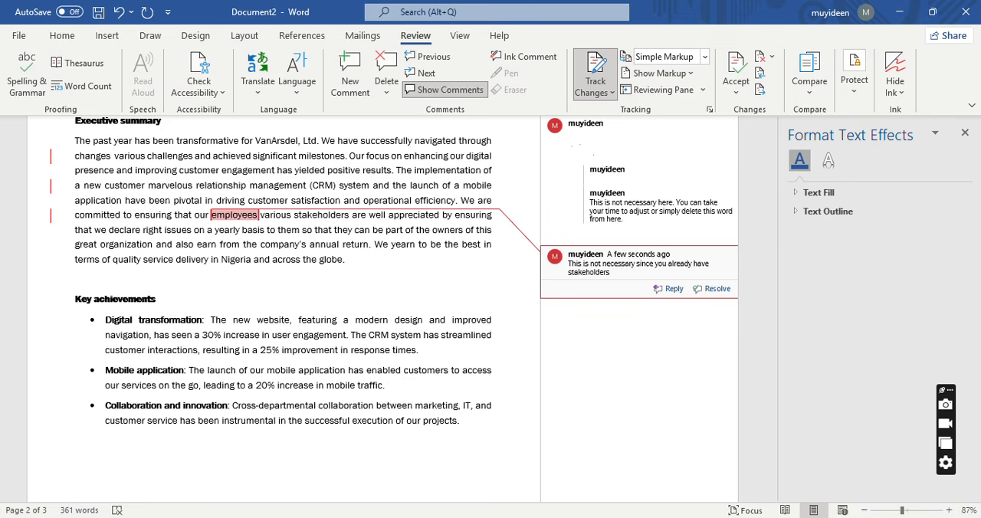
pyautogui.write('in the sentence and this conv')
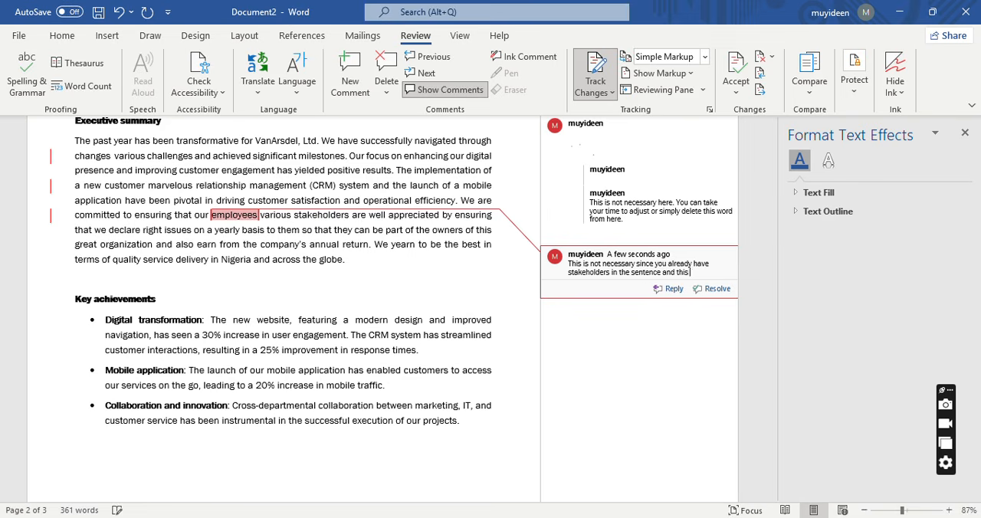
# Continue the "employees" comment with "this covers the employees as well as the shareholders and others".
pyautogui.press('BackSpace')
pyautogui.press('BackSpace')
pyautogui.write('vers the empl')
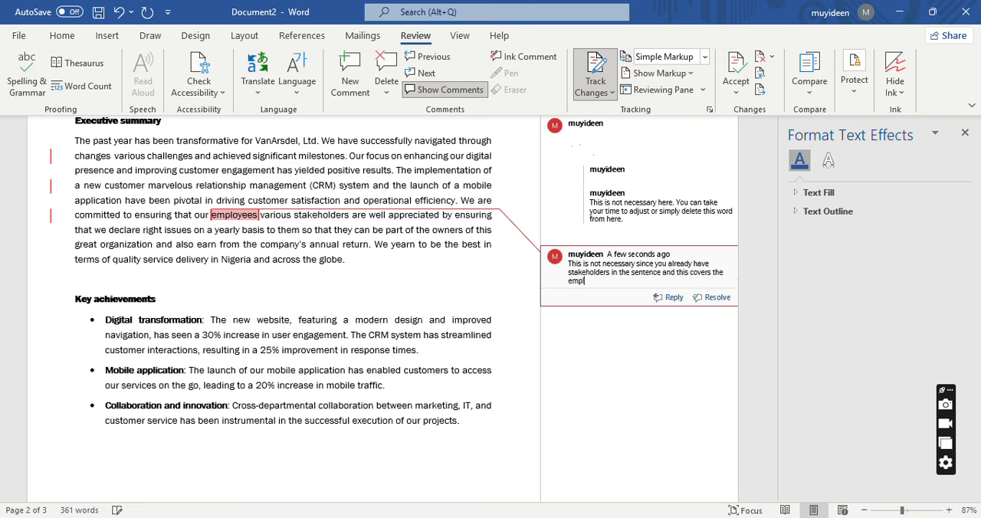
pyautogui.write('oyees as well as the shareholders ')
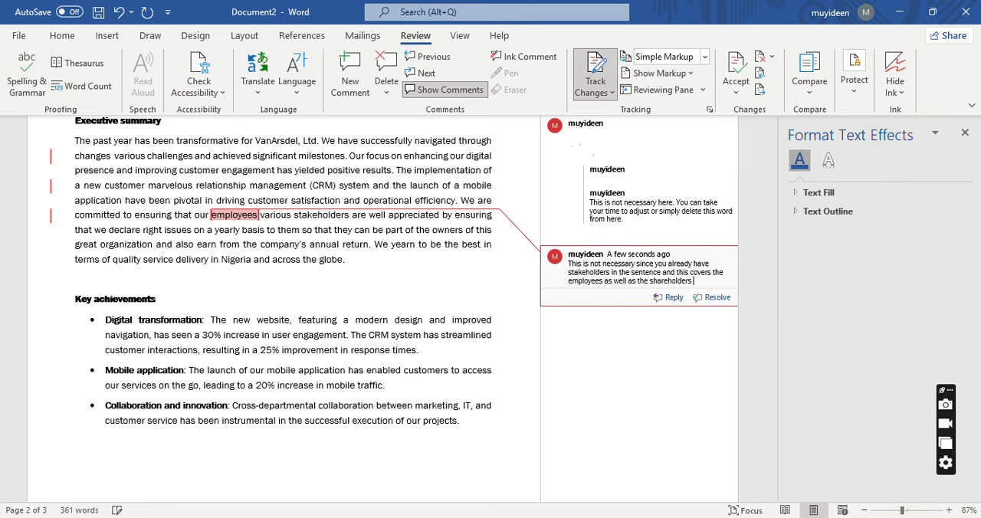
pyautogui.write('and others. SO,')
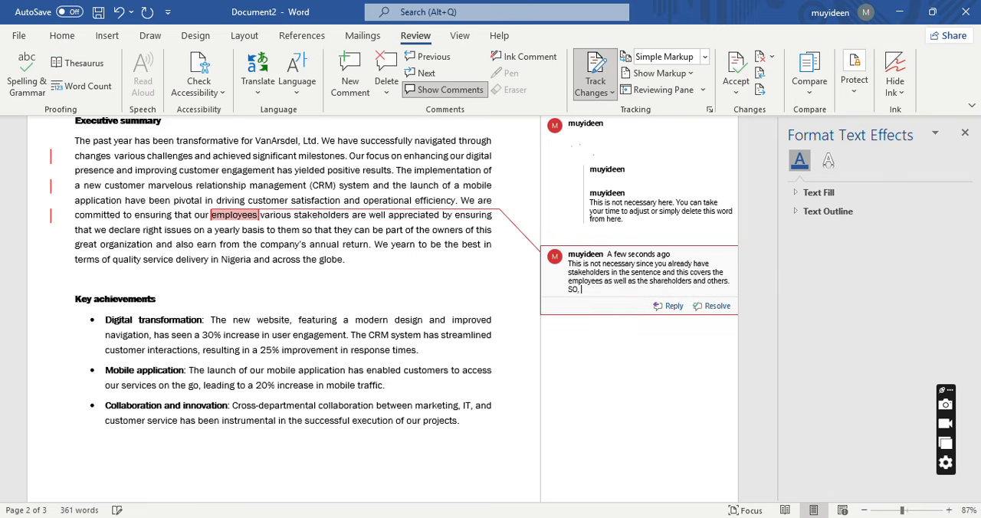
# End the comment's first sentence with a period, add "So, you can remove." and return to the executive summary text.
pyautogui.press('BackSpace')
pyautogui.press('BackSpace')
pyautogui.press('BackSpace')
pyautogui.press('BackSpace')
pyautogui.write('So, you can remove.')
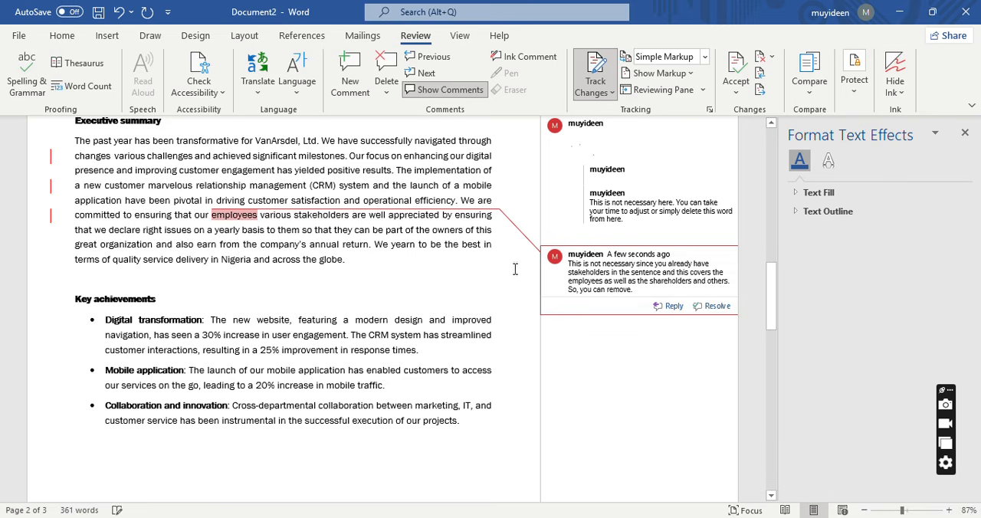
pyautogui.click(269, 227)
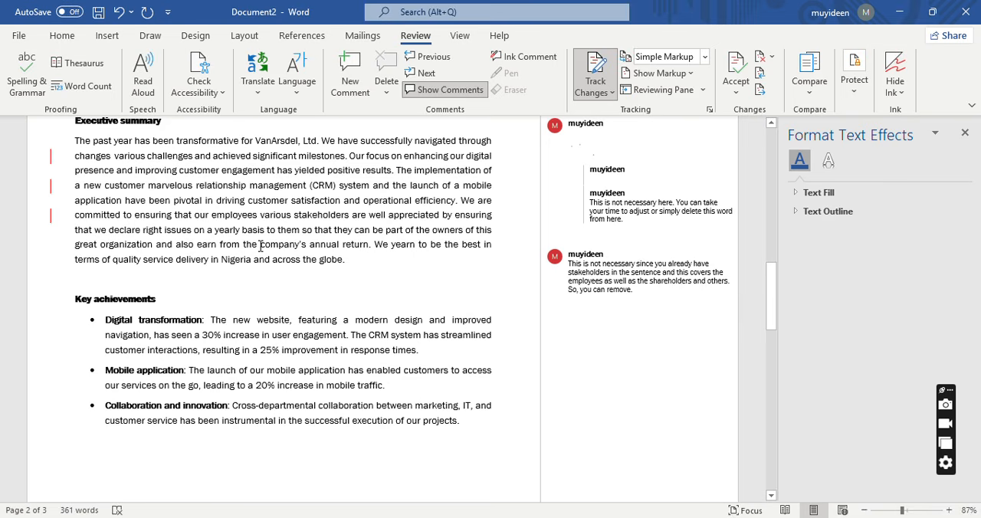
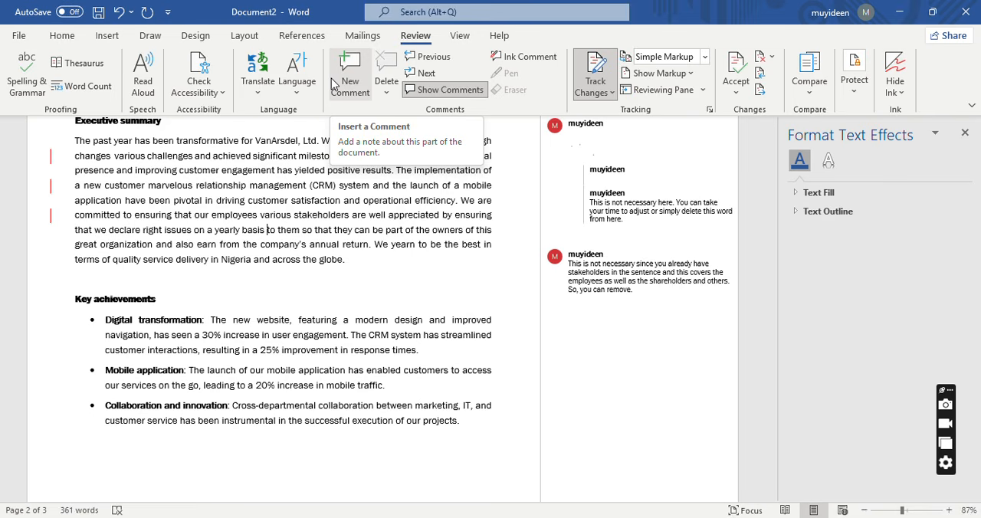
pyautogui.click(19, 36)
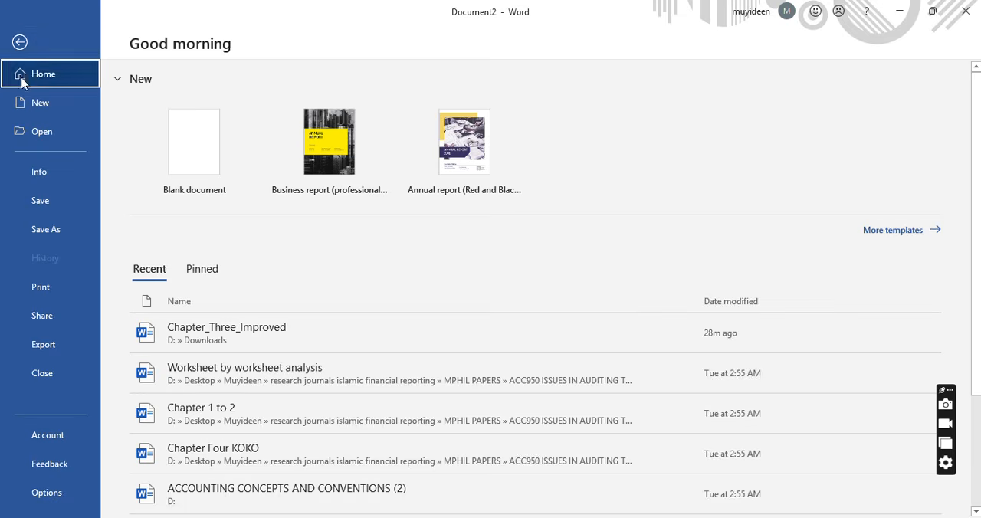
pyautogui.click(19, 41)
pyautogui.click(66, 39)
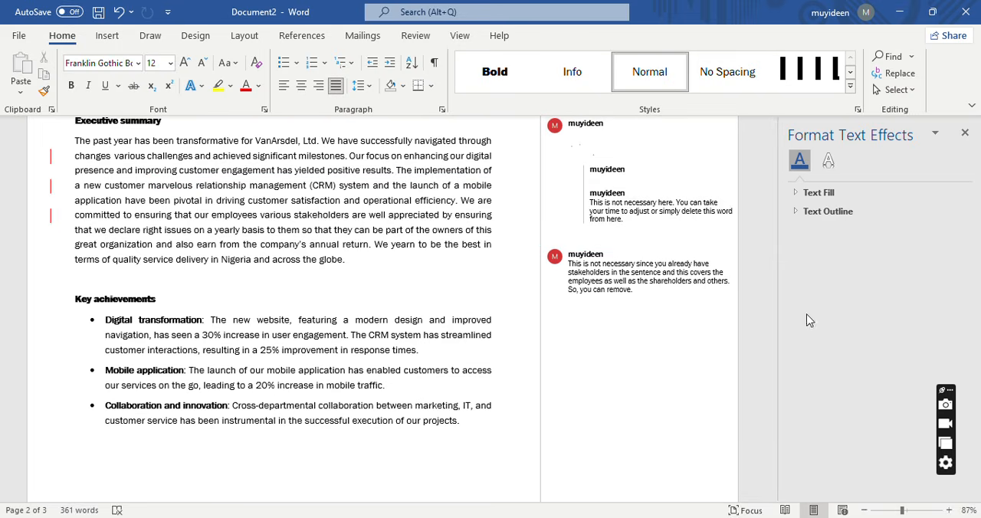
# Insert a table of five columns and four rows on a new line below the Financial performance paragraph.
pyautogui.moveTo(771, 303); pyautogui.dragTo(784, 410)
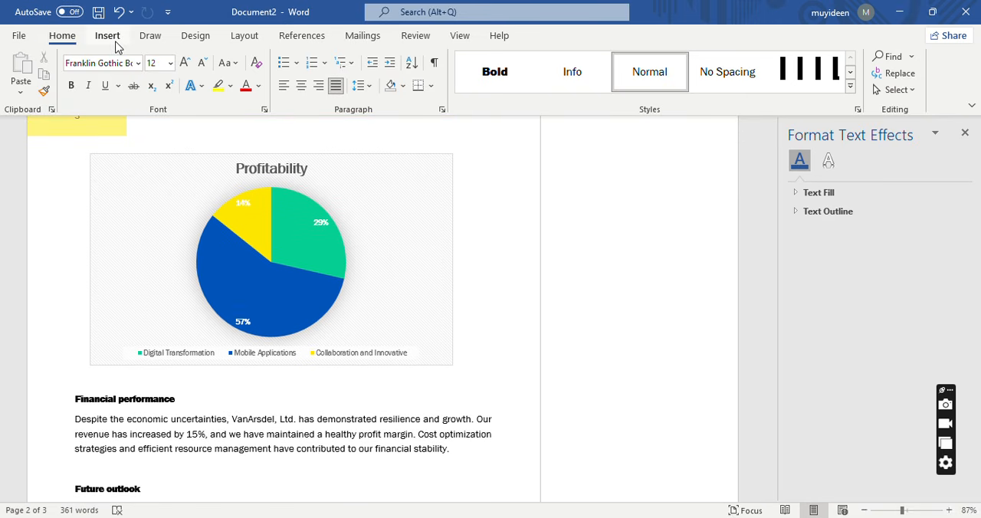
pyautogui.click(116, 42)
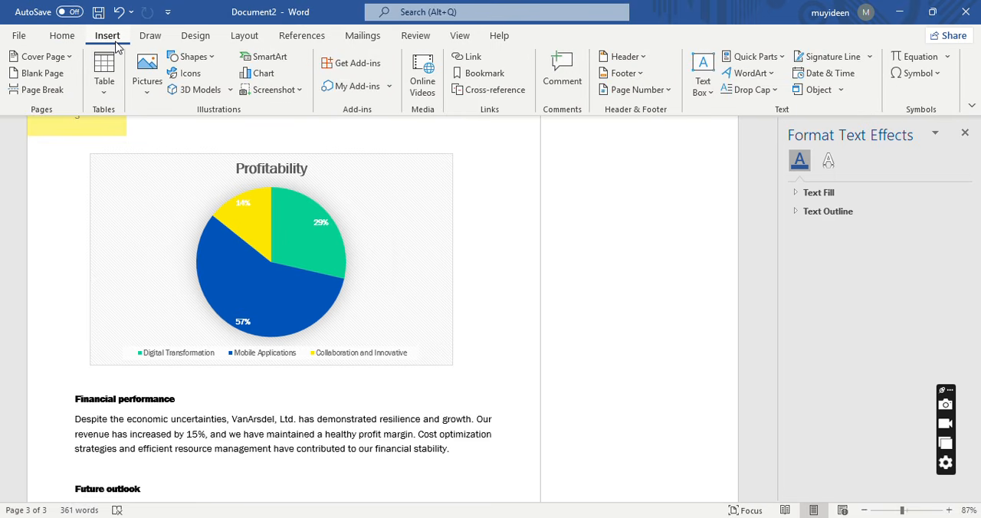
pyautogui.click(104, 95)
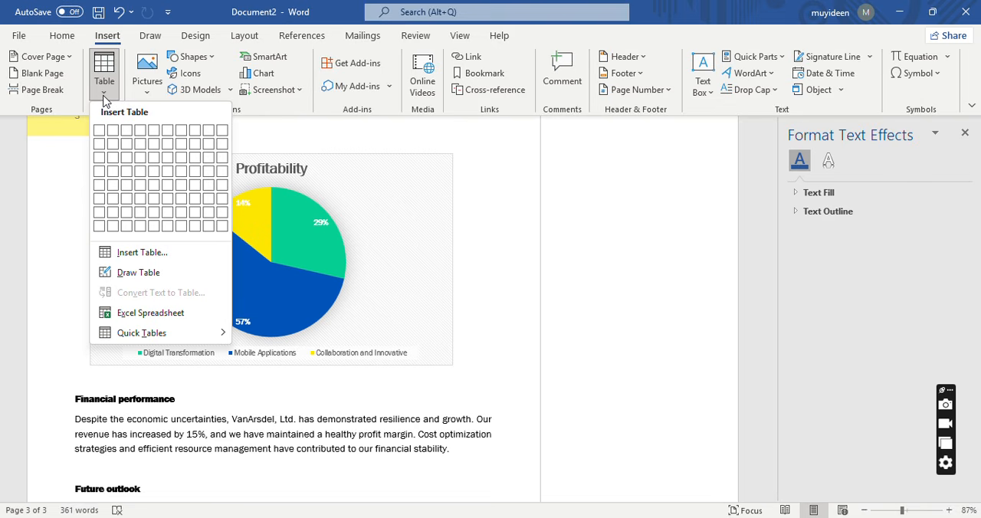
pyautogui.click(431, 196)
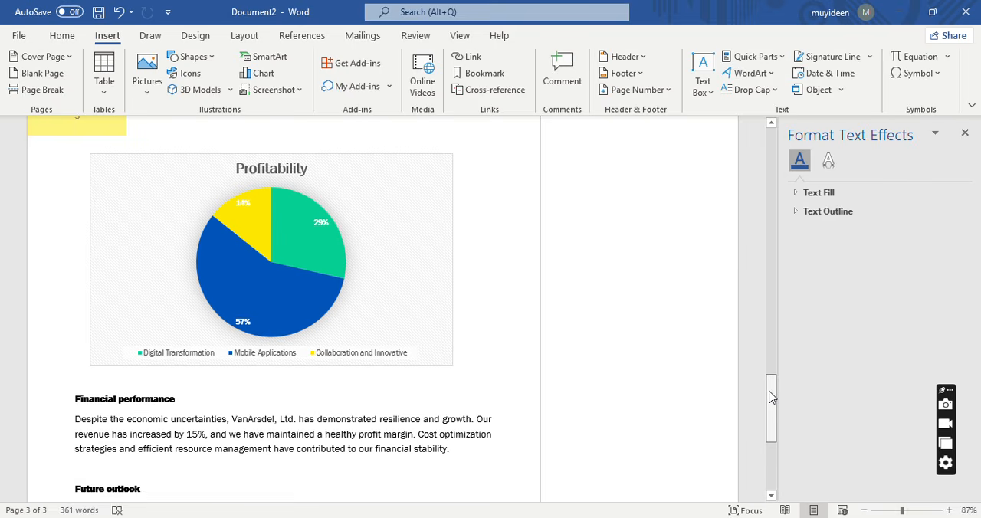
pyautogui.moveTo(770, 391); pyautogui.dragTo(775, 415)
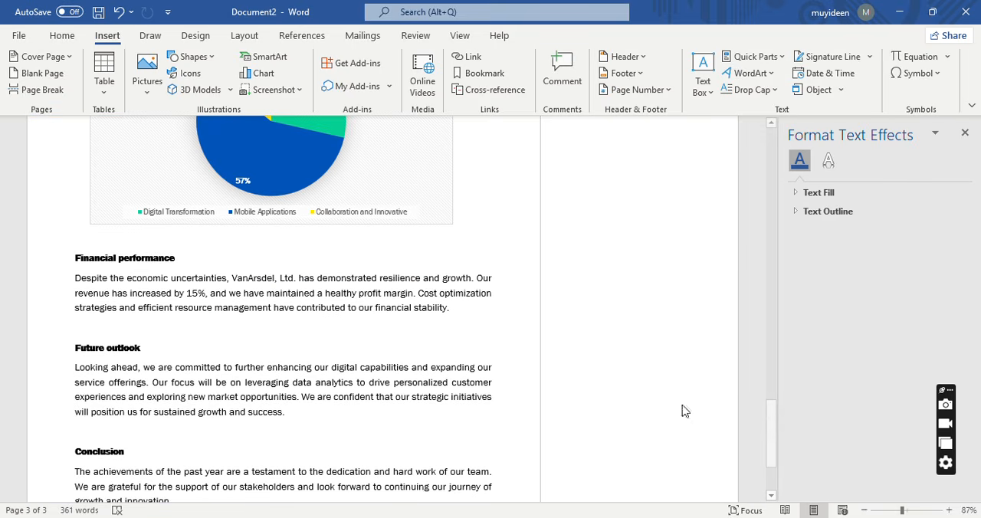
pyautogui.click(467, 308)
pyautogui.press('Return')
pyautogui.press('Return')
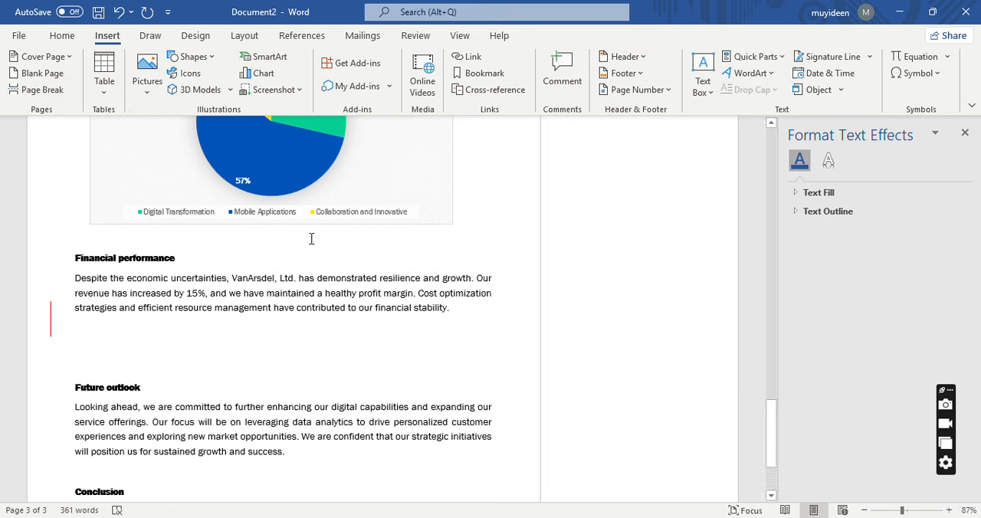
pyautogui.click(105, 72)
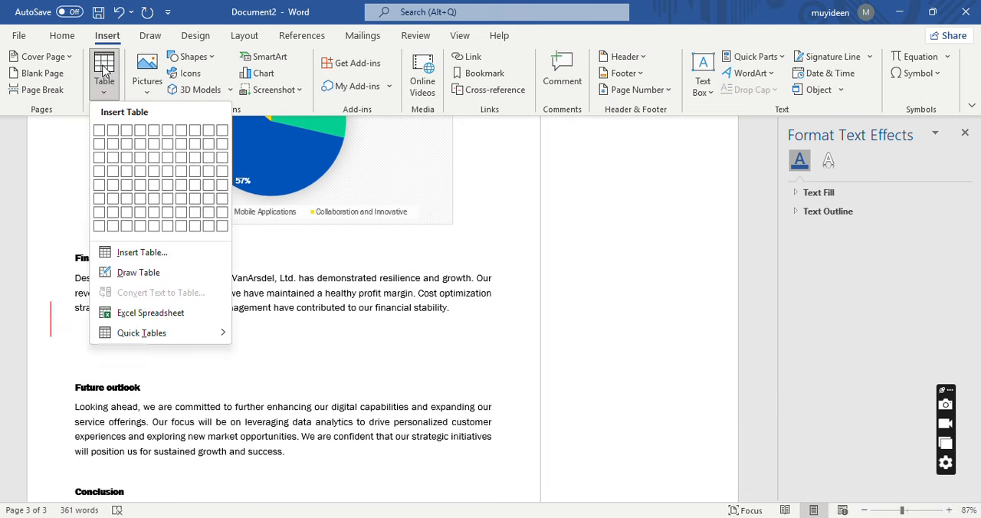
pyautogui.click(157, 173)
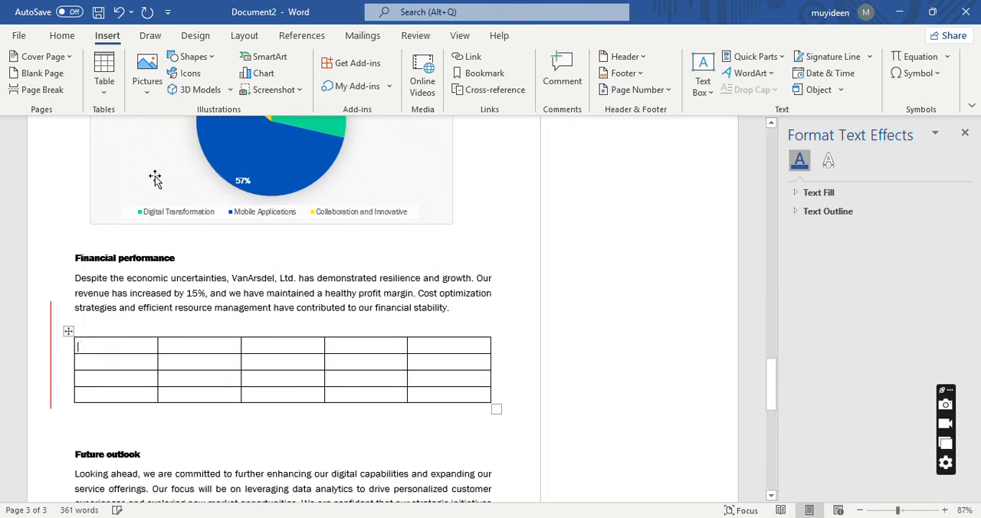
# Enter the year headings 2025, 2024, 2023 and 2022 across the table's header row, leaving the first cell empty.
pyautogui.click(184, 351)
pyautogui.write('20')
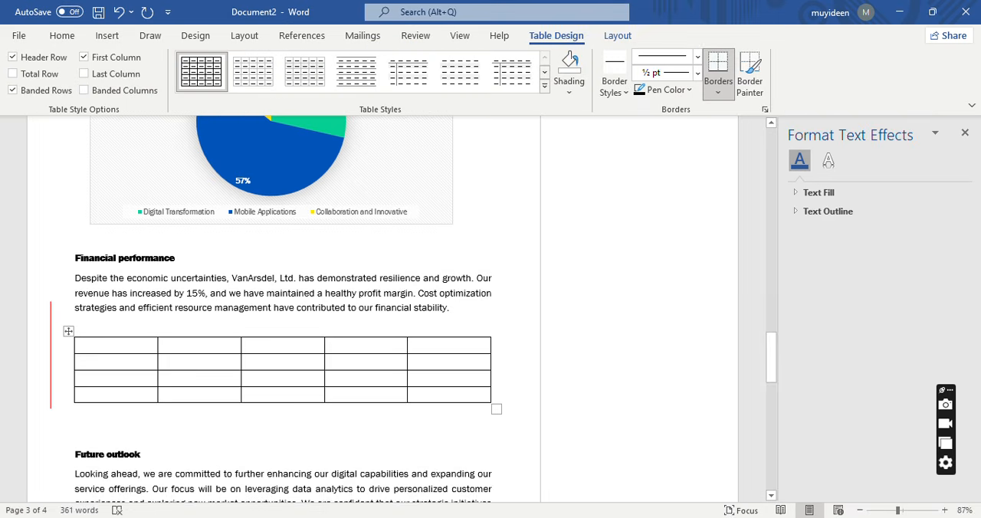
pyautogui.write('252024')
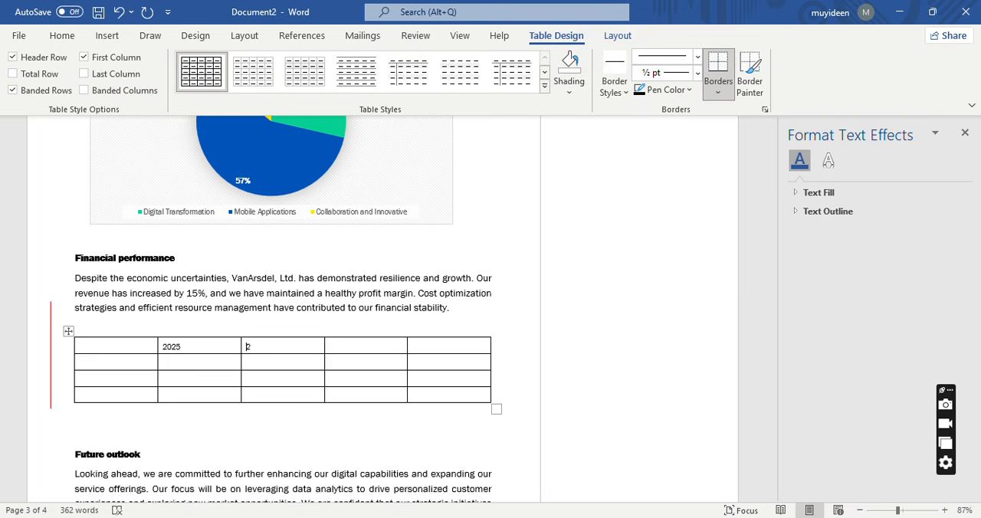
pyautogui.press('Tab')
pyautogui.write('2023')
pyautogui.press('Tab')
pyautogui.write('2022')
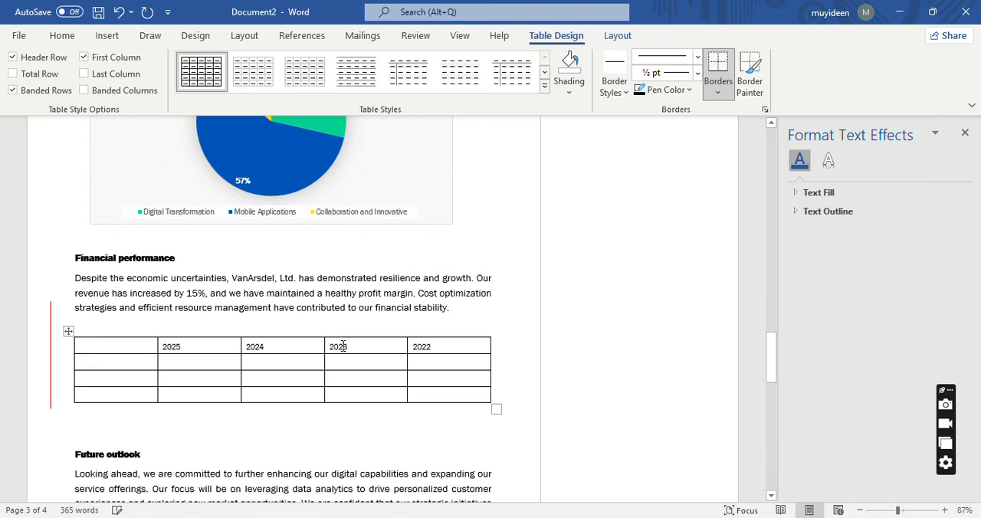
# Add a column after the 2022 column of the table and head it 2021.
pyautogui.click(491, 331)
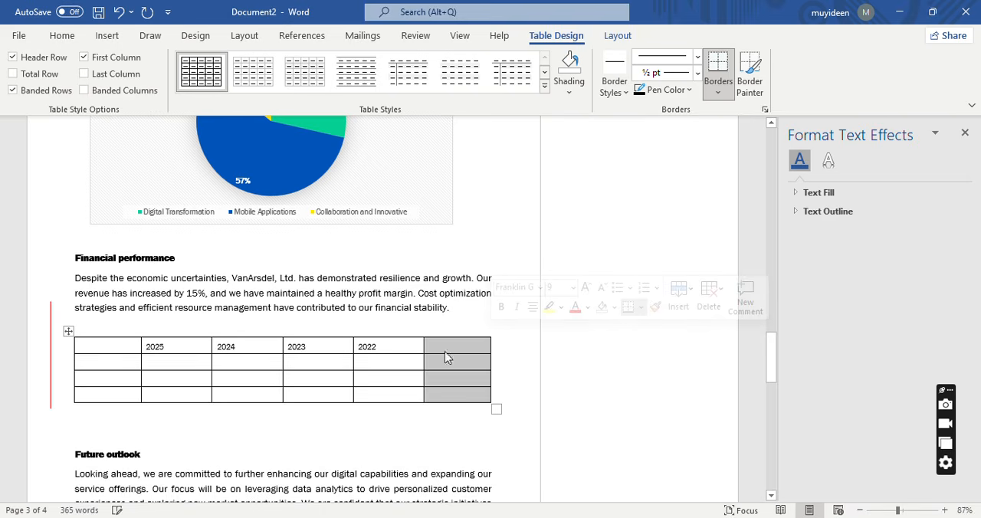
pyautogui.click(451, 354)
pyautogui.write('2021')
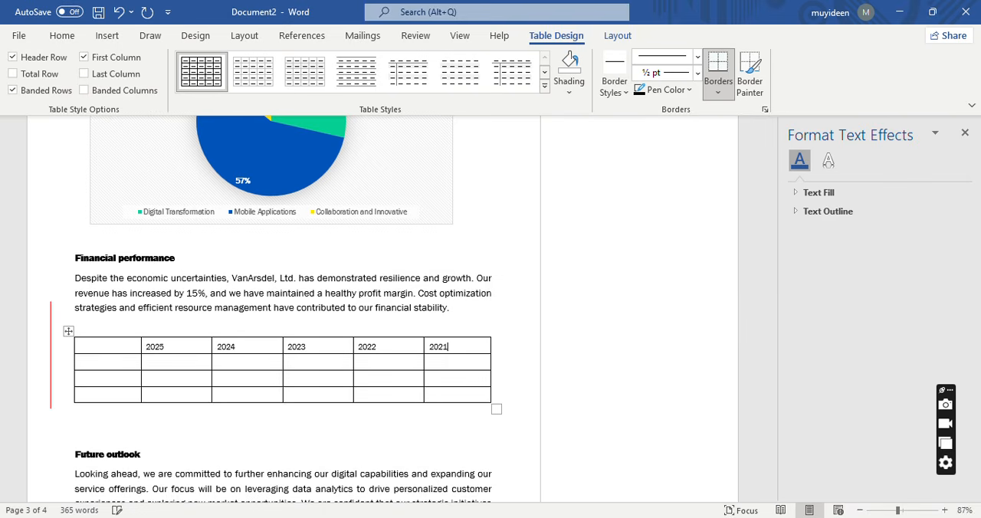
# Label the second table row "Profit for the year" and enter N20million for 2025 and N15million for 2024.
pyautogui.click(126, 359)
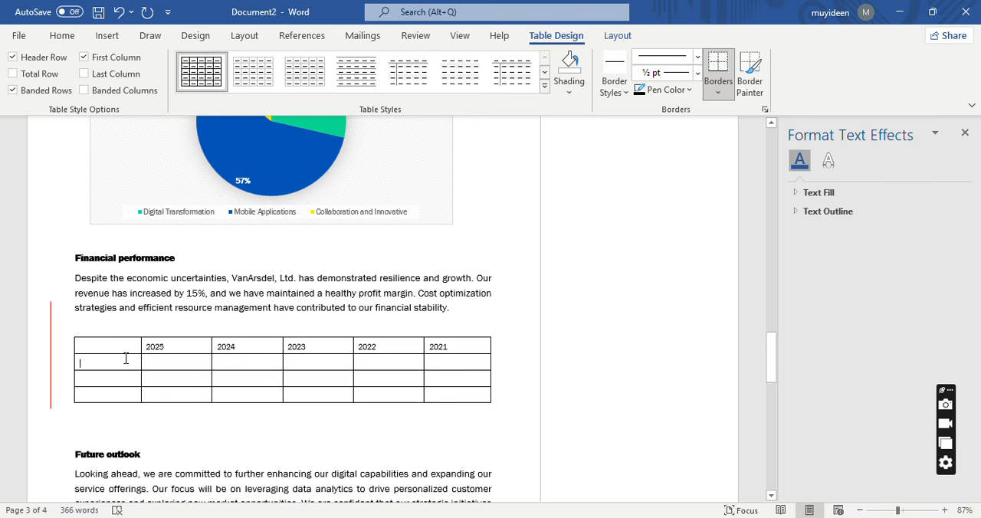
pyautogui.write('Profit')
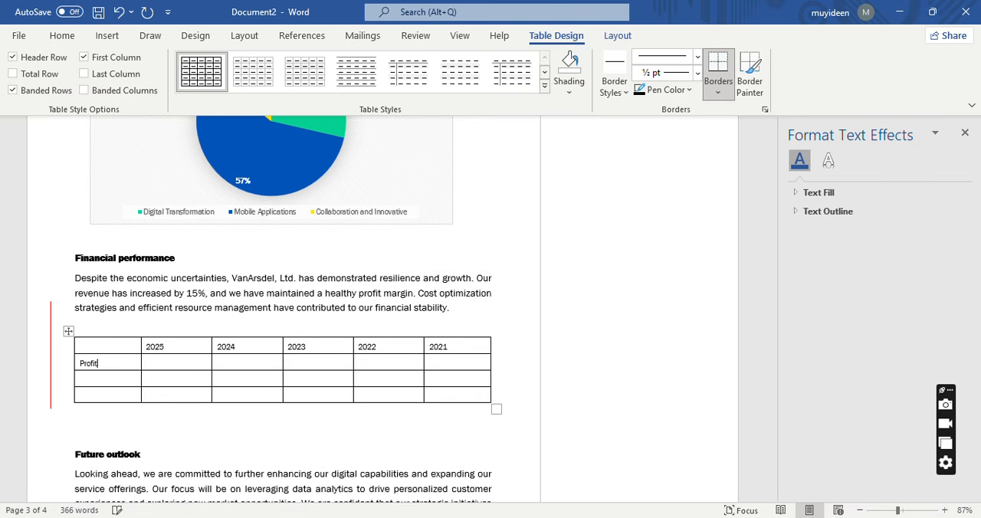
pyautogui.write(' for the year')
pyautogui.press('Tab')
pyautogui.write('N20million')
pyautogui.press('Tab')
pyautogui.write('15million')
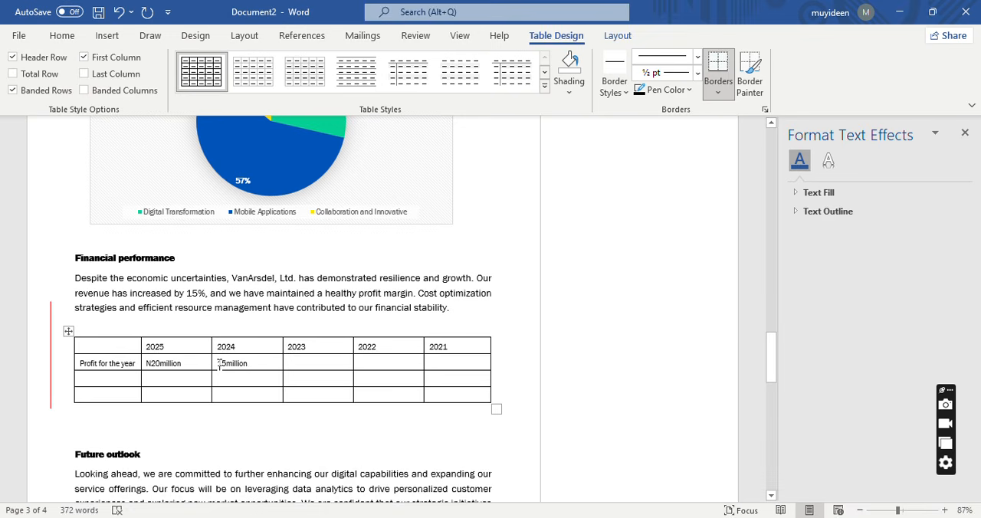
pyautogui.click(217, 363)
pyautogui.write('N')
# Complete the profit row with N7.5million for 2023, N5million for 2022 and -N3.5million for 2021.
pyautogui.click(294, 364)
pyautogui.write('N')
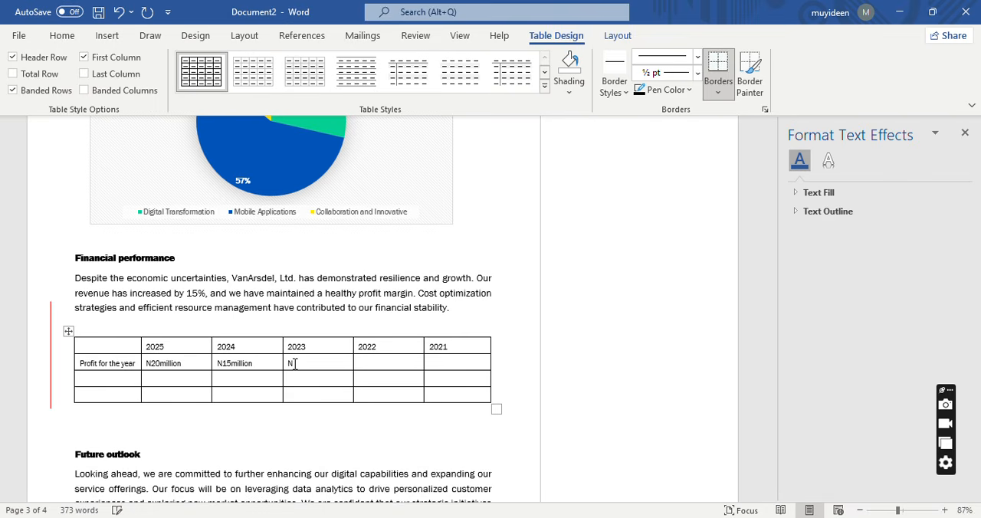
pyautogui.write('7.')
pyautogui.write('5million')
pyautogui.write('N')
pyautogui.write('5.')
pyautogui.write('million')
pyautogui.press('Tab')
pyautogui.write('-N3')
pyautogui.press('BackSpace')
pyautogui.write('.5million')
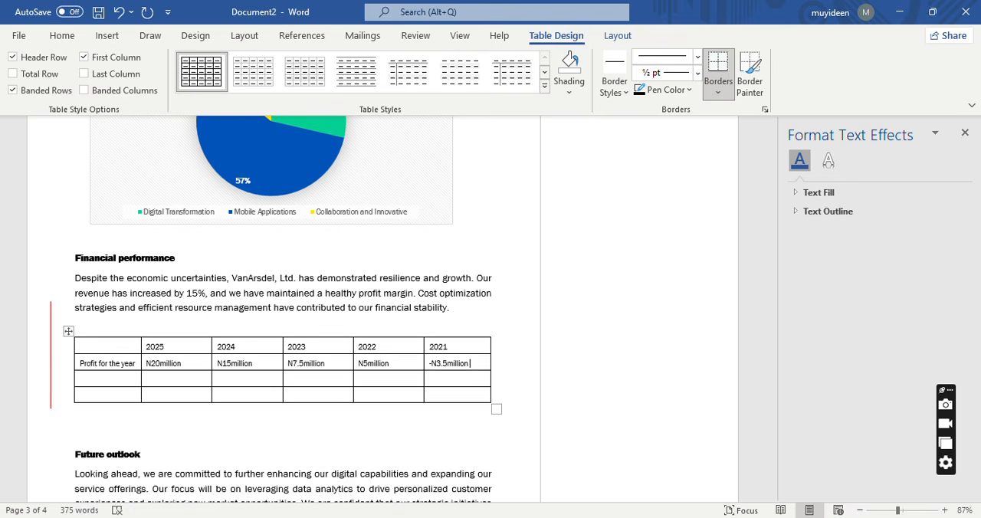
# Label the third table row "Tax" and enter N5million for 2025 and N2million for 2024.
pyautogui.click(126, 384)
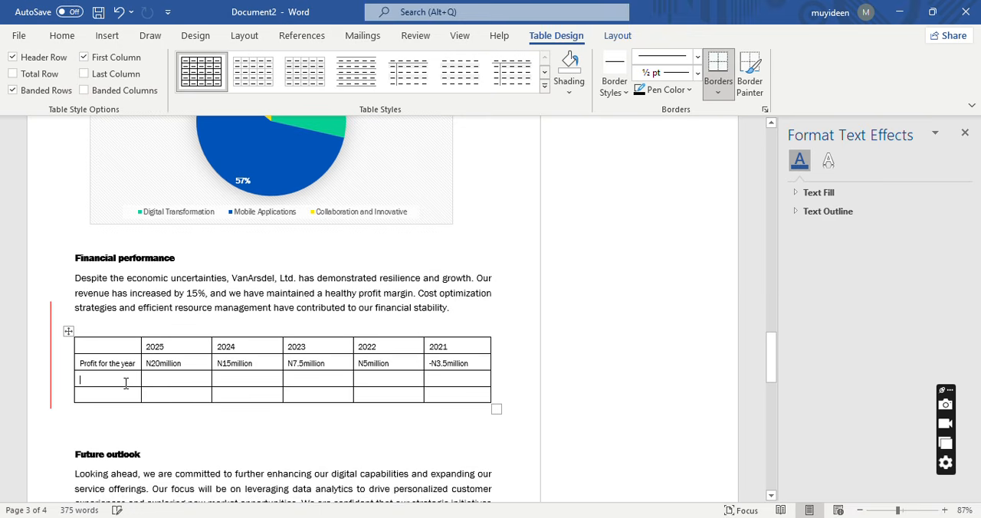
pyautogui.write('Tax')
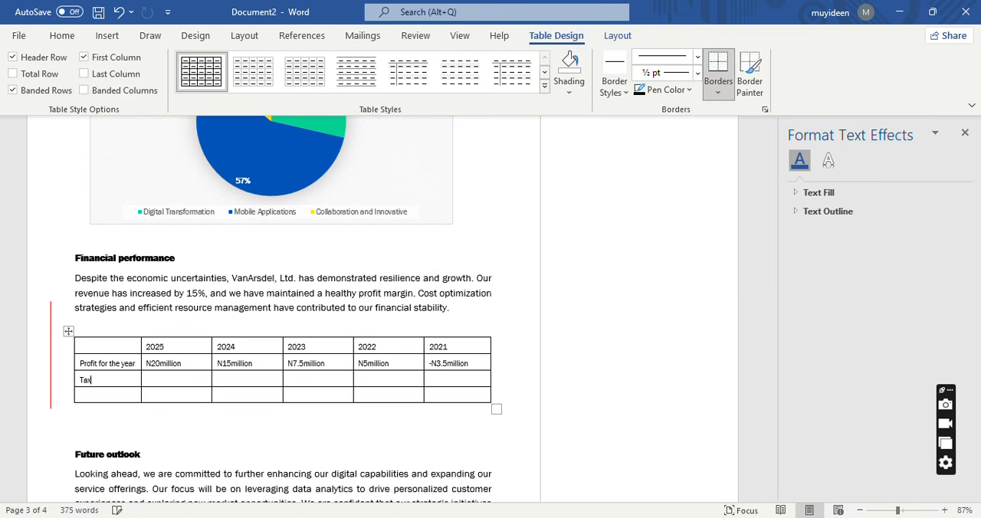
pyautogui.press('Tab')
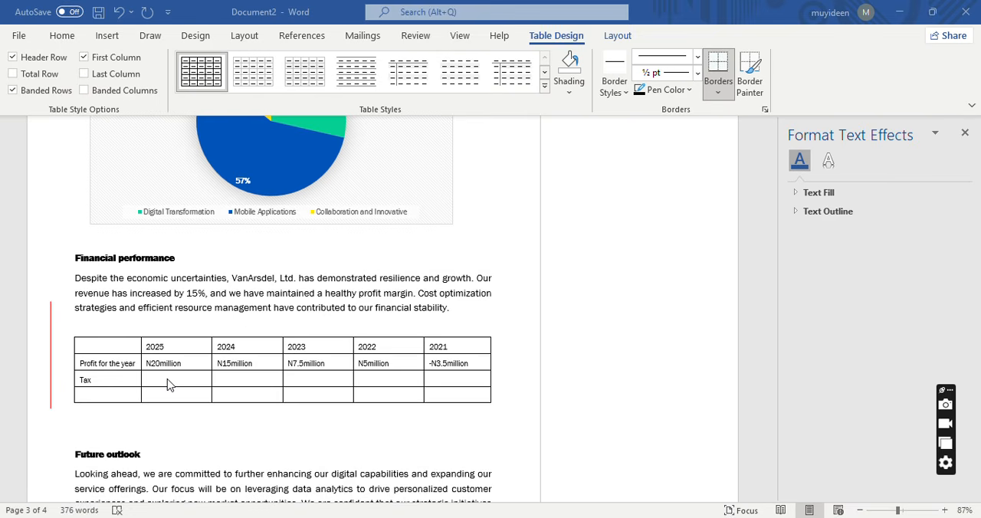
pyautogui.write('N')
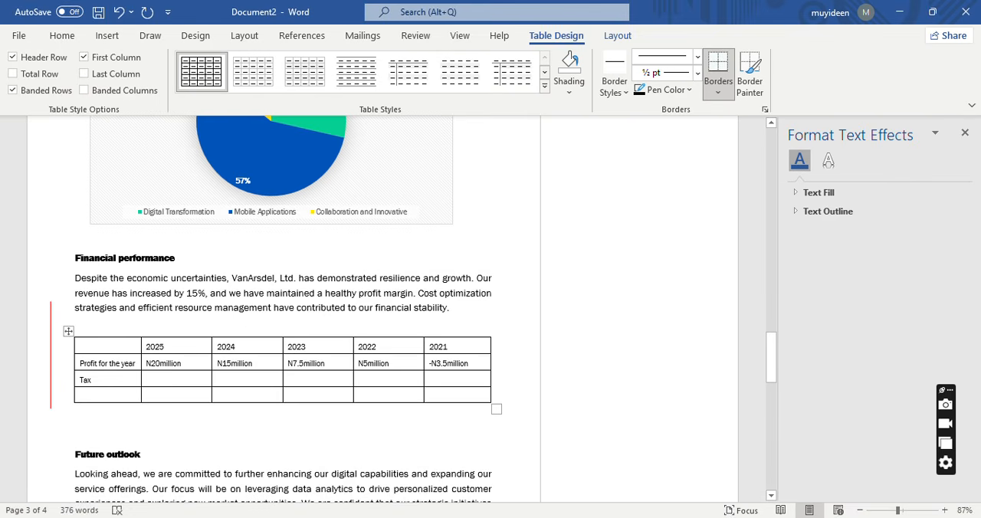
pyautogui.write('5million')
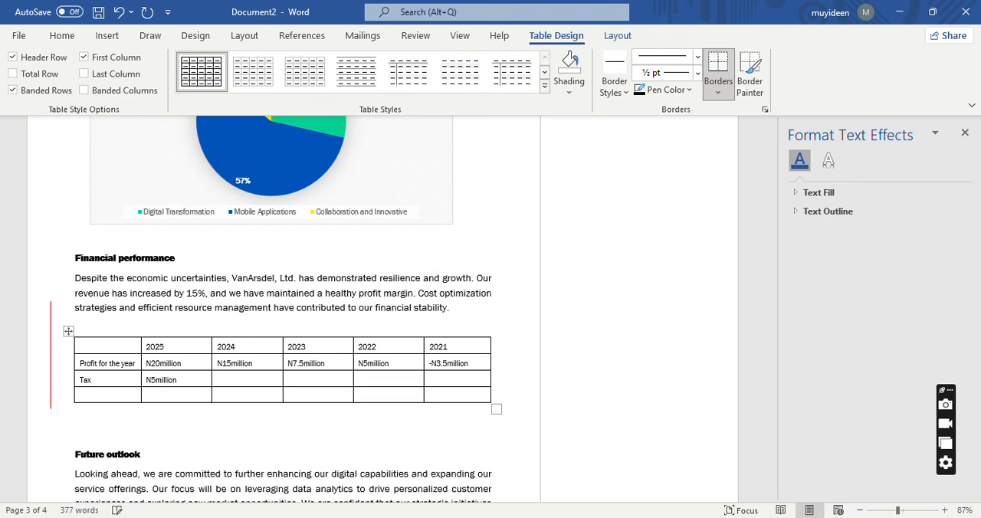
pyautogui.press('Tab')
pyautogui.write('N2million')
# Complete the Tax row with N1.5million for 2023, N1million for 2022 and N500,000 for 2021.
pyautogui.press('Tab')
pyautogui.write('N1.5million')
pyautogui.press('Tab')
pyautogui.write('N1million')
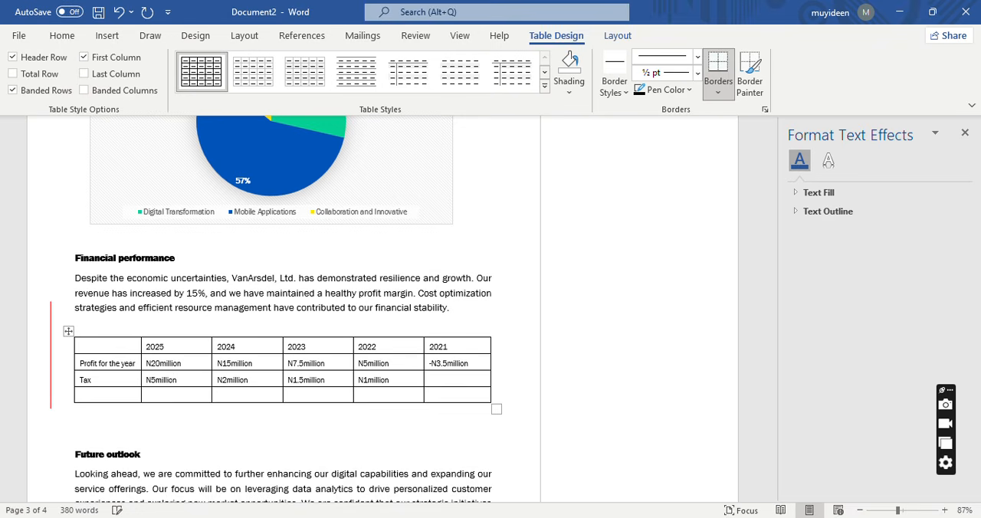
pyautogui.press('Tab')
pyautogui.write('N')
pyautogui.write('500,000')
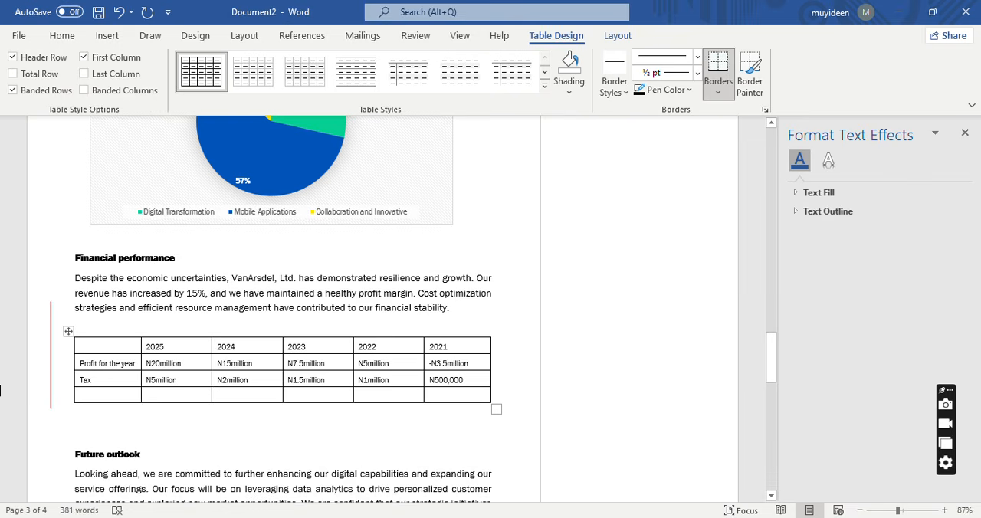
# Label the last table row "Salaries" and enter N6million for 2025 and N4million for 2024.
pyautogui.click(104, 394)
pyautogui.write('Salaries')
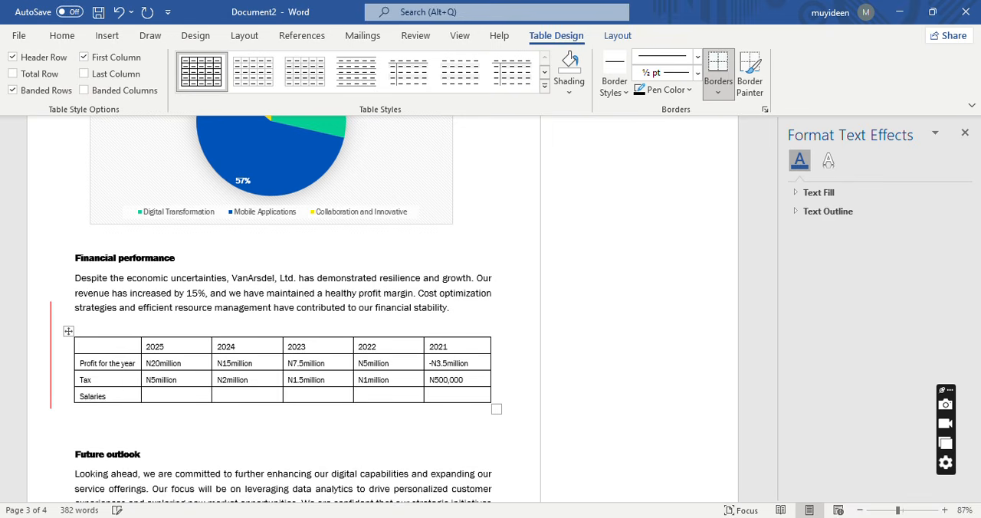
pyautogui.press('Tab')
pyautogui.write('N6million')
pyautogui.press('Tab')
pyautogui.write('N4million')
# Complete the Salaries row with N3million for 2023, N2.5million for 2022 and N2million for 2021.
pyautogui.press('Tab')
pyautogui.write('N')
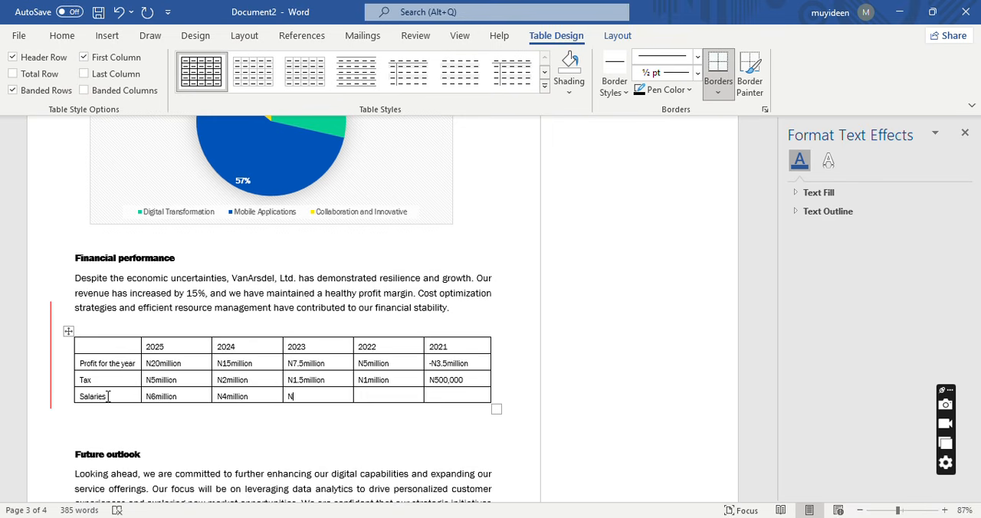
pyautogui.write('3million')
pyautogui.press('Tab')
pyautogui.write('N2.5million')
pyautogui.press('Tab')
pyautogui.write('N2million')
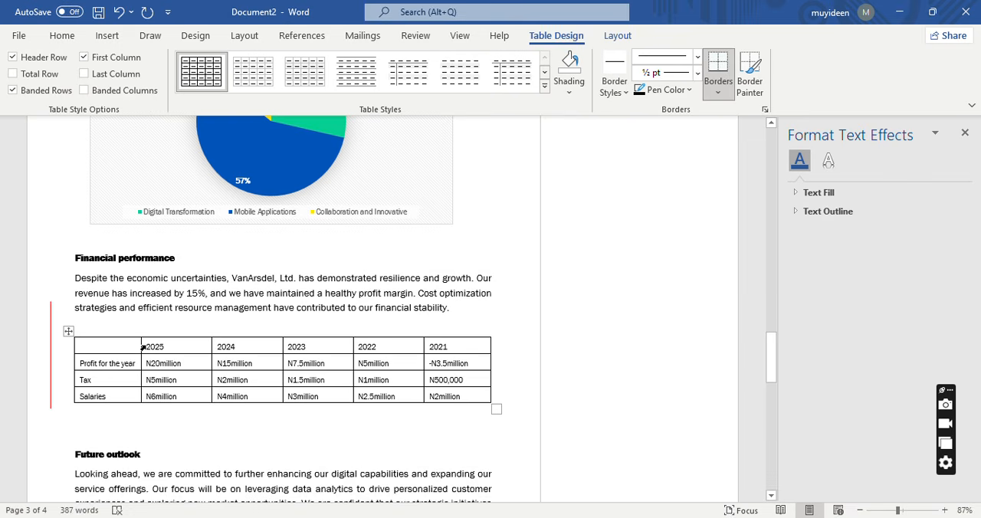
# Make the year headings and the Profit for the year, Tax and Salaries row labels bold.
pyautogui.moveTo(142, 349)
pyautogui.mouseDown()
pyautogui.moveTo(460, 360)
pyautogui.moveTo(463, 351)
pyautogui.mouseUp()
pyautogui.click(62, 36)
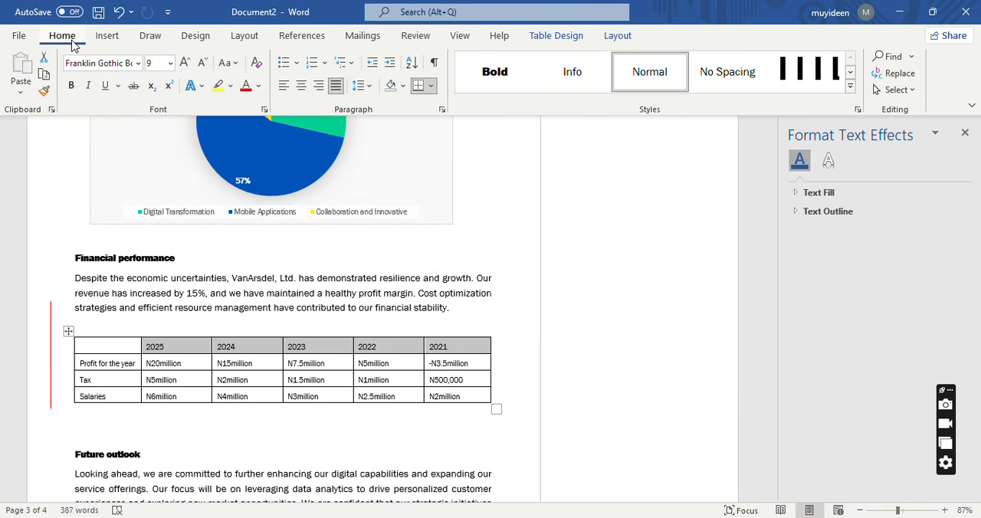
pyautogui.click(72, 88)
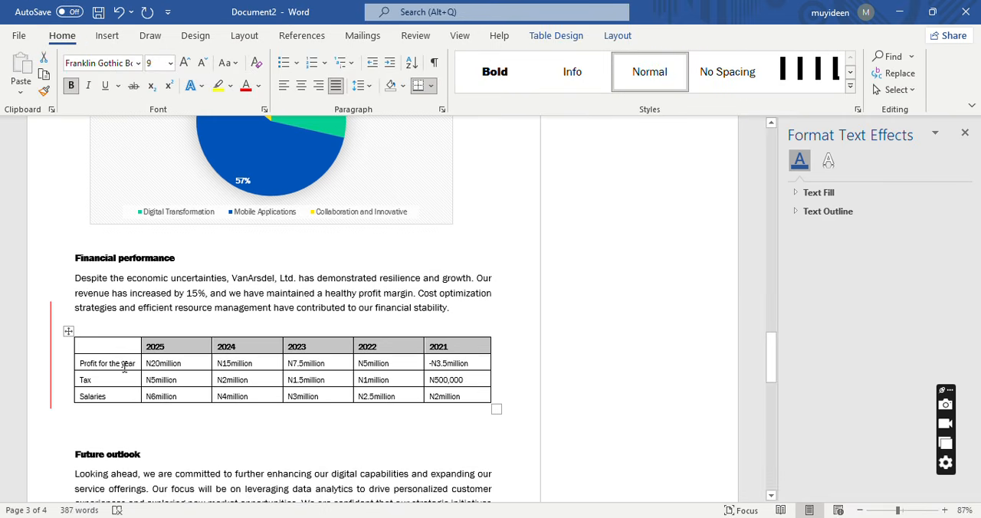
pyautogui.moveTo(78, 364); pyautogui.dragTo(86, 394)
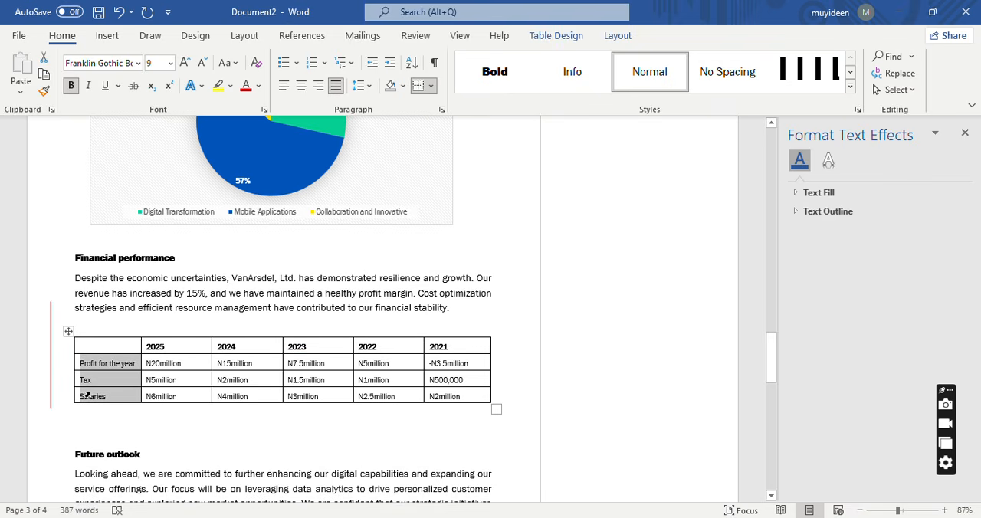
pyautogui.click(71, 87)
pyautogui.click(321, 301)
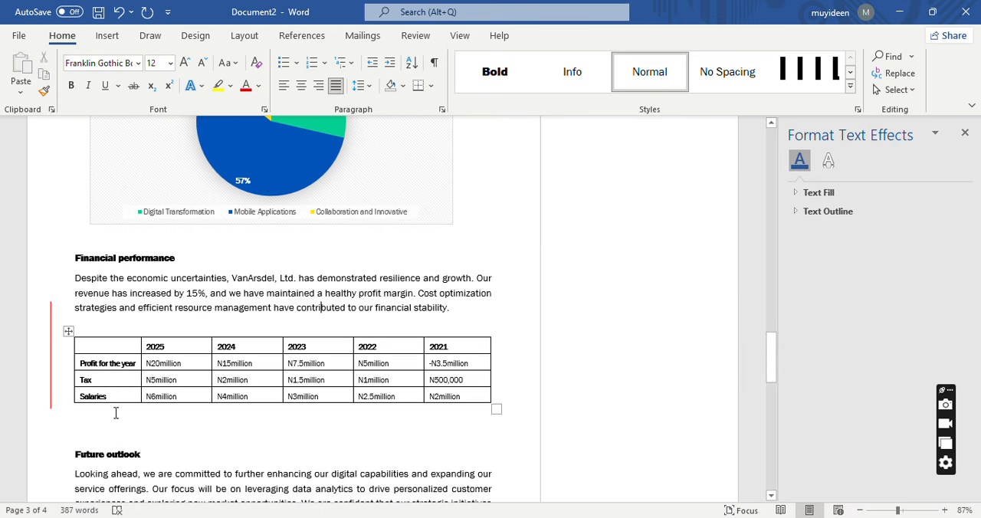
pyautogui.click(98, 363)
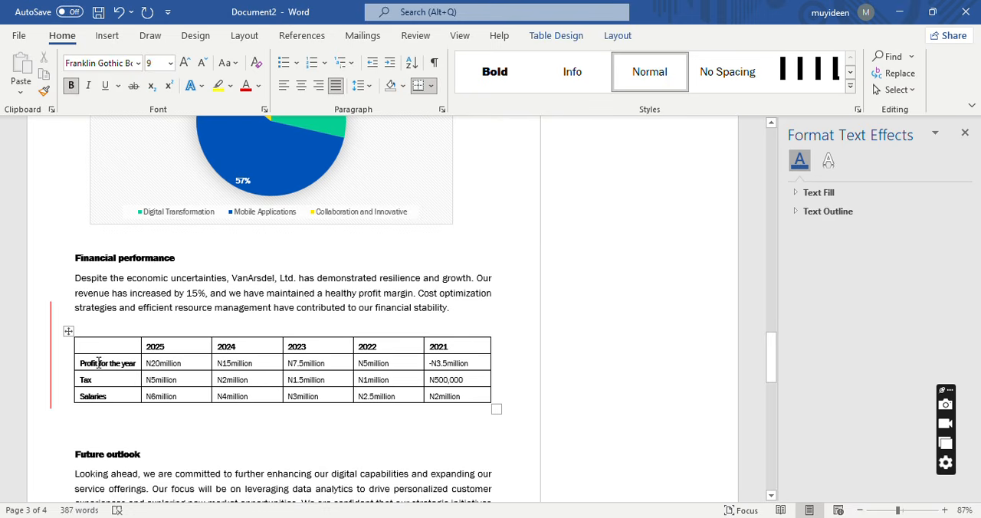
# Change the profit row label in the table to "Profit/loss for the year".
pyautogui.write('/loss')
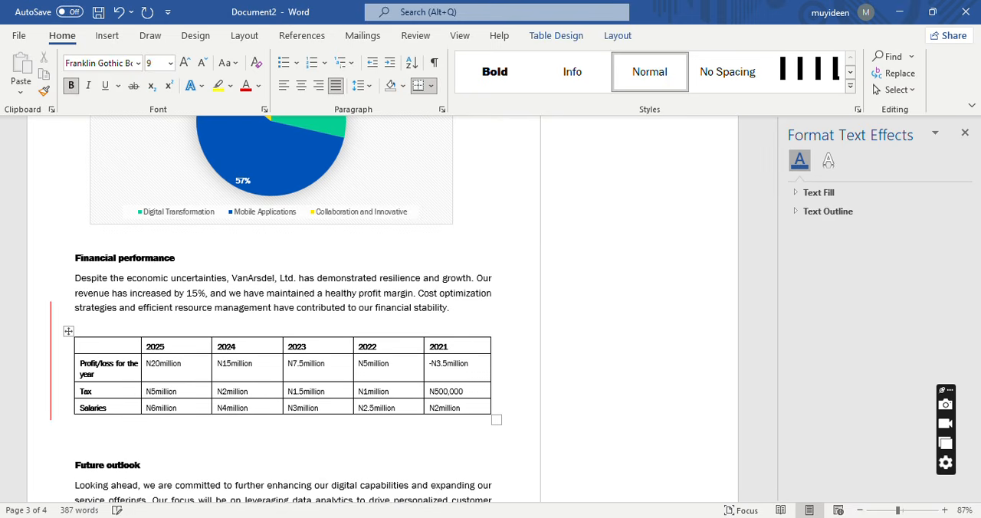
pyautogui.click(285, 438)
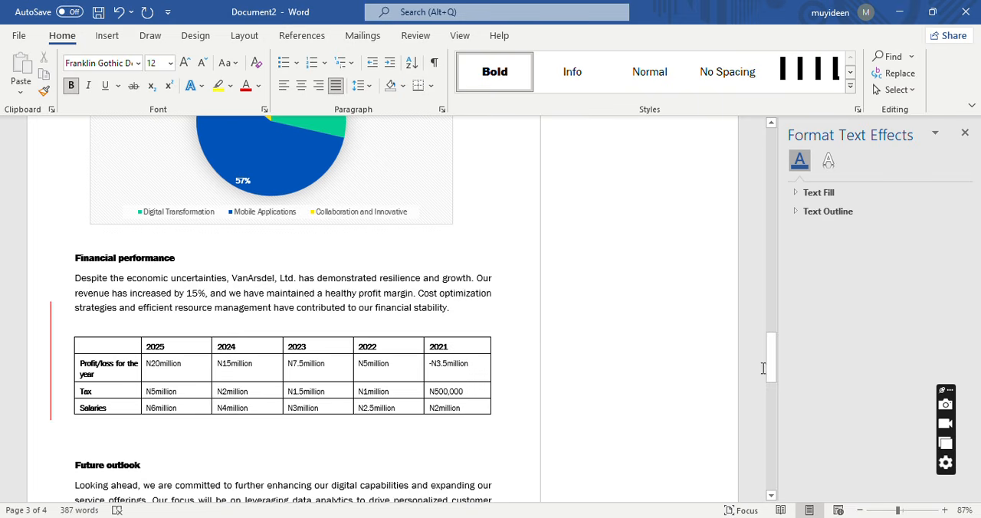
# Begin a new paragraph below the financial table with "Based on our performance as seen above, the".
pyautogui.moveTo(771, 373)
pyautogui.mouseDown()
pyautogui.moveTo(773, 406)
pyautogui.moveTo(773, 247)
pyautogui.moveTo(773, 381)
pyautogui.mouseUp()
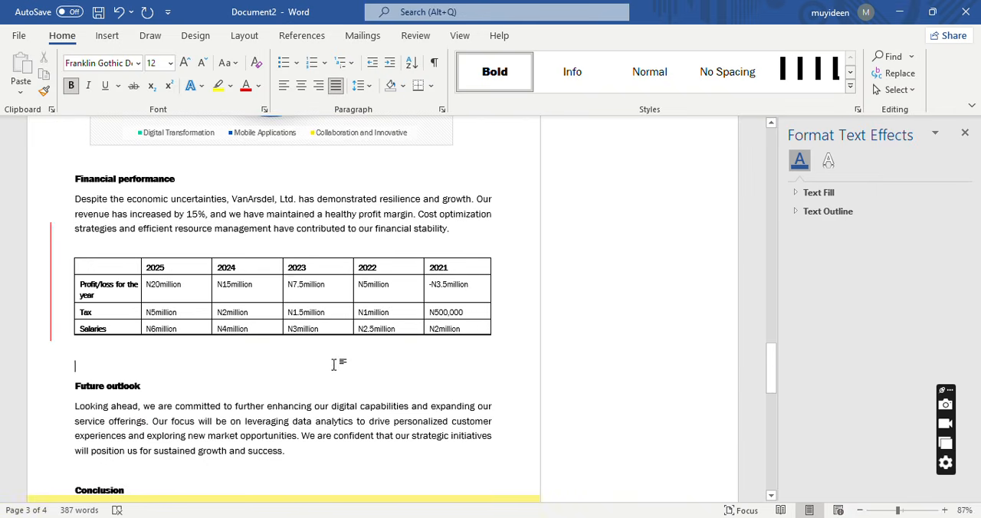
pyautogui.click(182, 346)
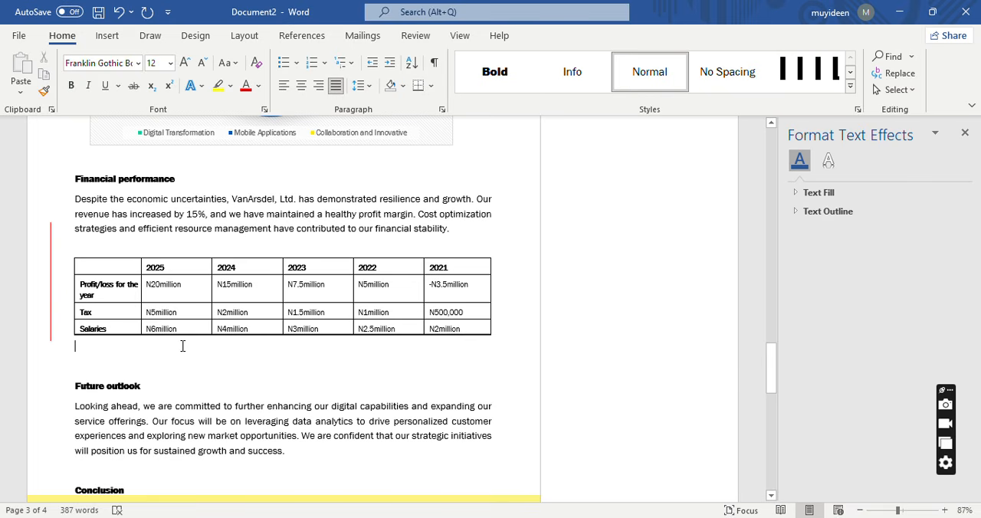
pyautogui.press('Return')
pyautogui.write('Bas')
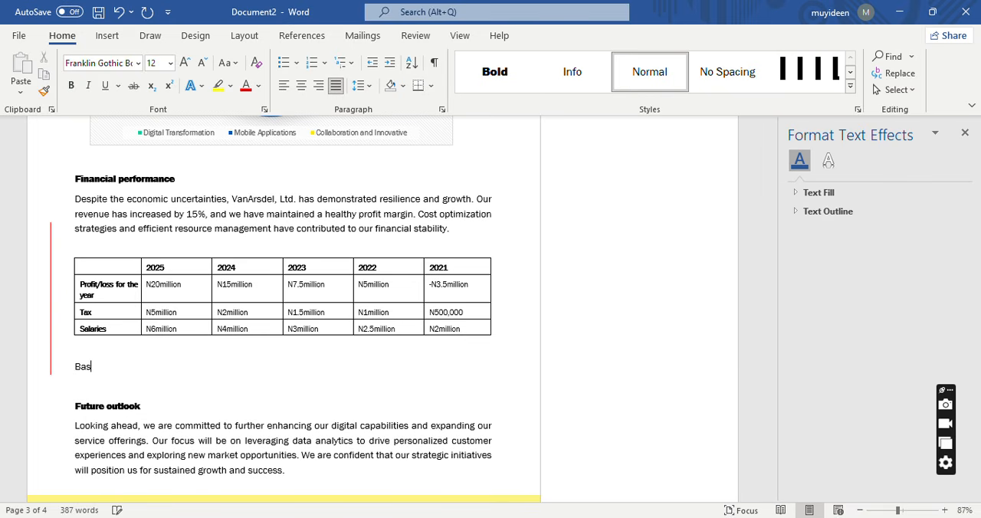
pyautogui.write('ed on our performan')
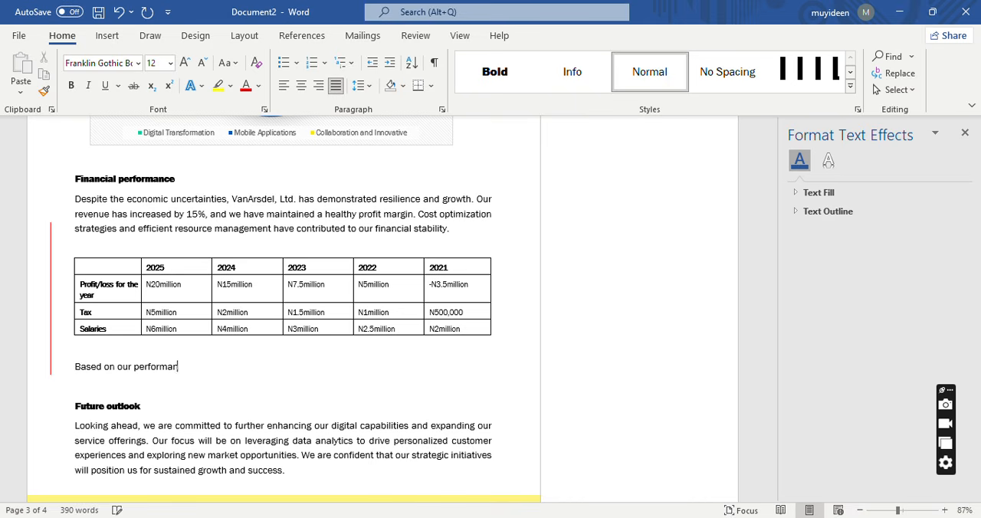
pyautogui.write('ce as seen ')
pyautogui.write('aboe')
pyautogui.write('ve, the ')
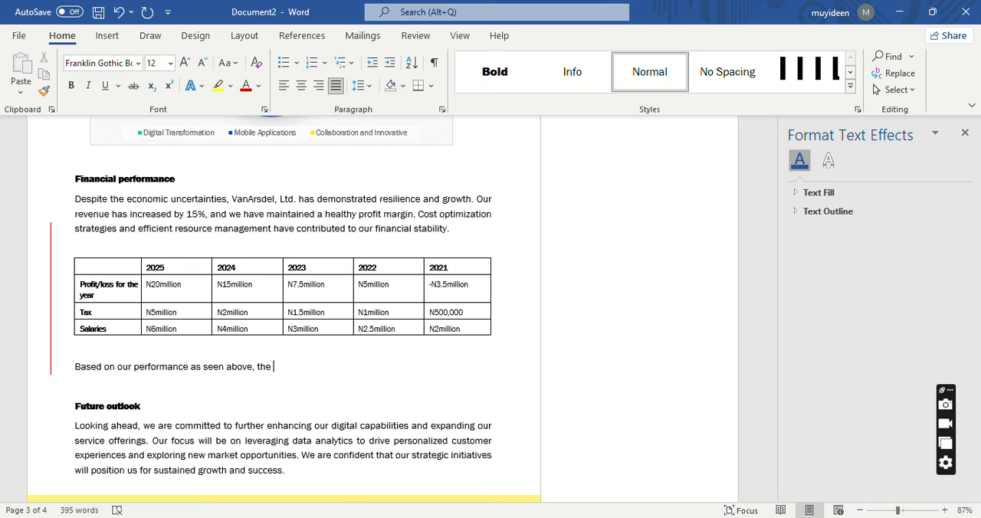
pyautogui.write('sector in which we ')
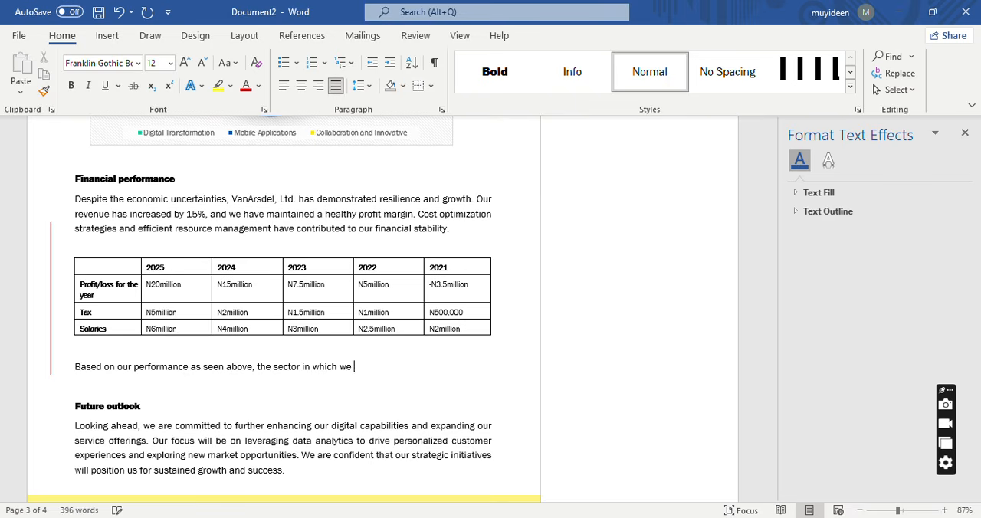
pyautogui.write('operate is currently f')
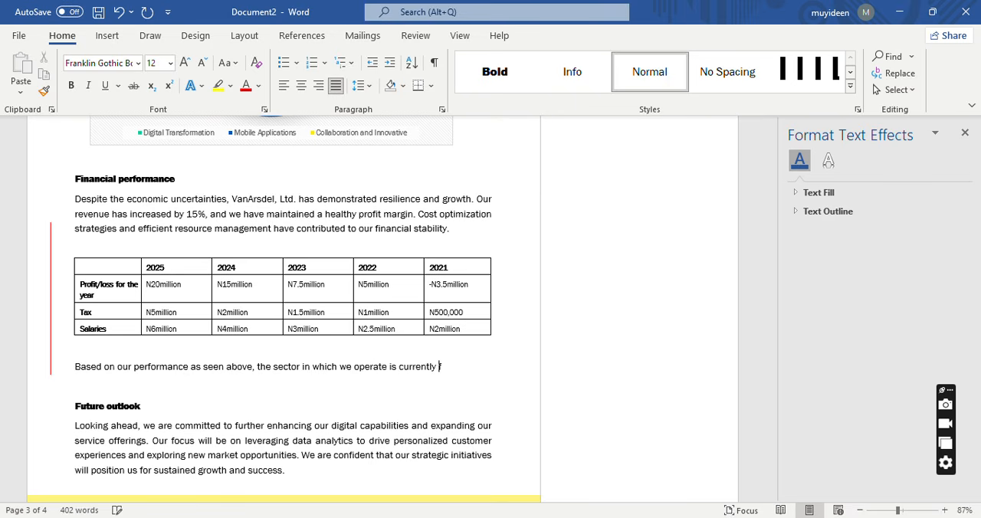
pyautogui.write('aced with some ')
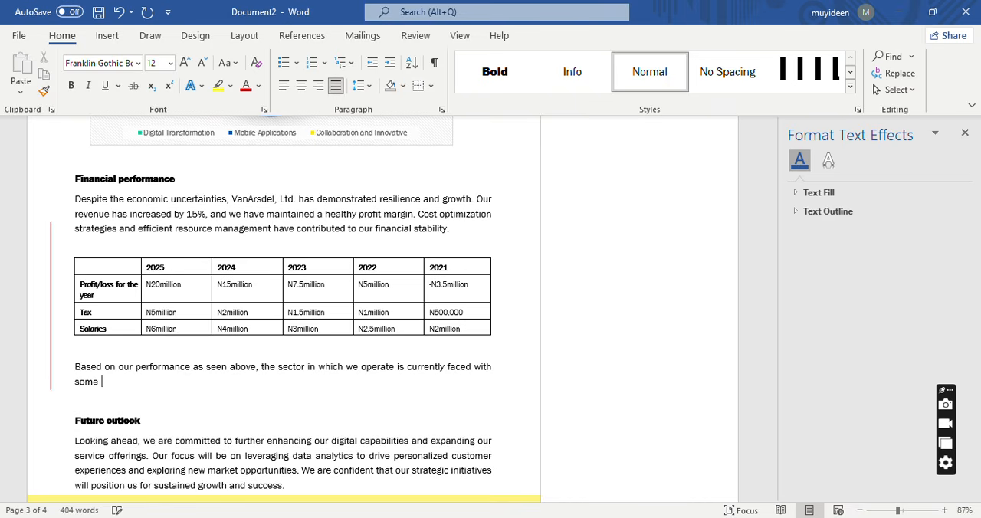
pyautogui.write('a')
# Continue the sentence with "sector in which we operate is currently faced with some external challenges".
pyautogui.press('BackSpace')
pyautogui.write('external challenges')
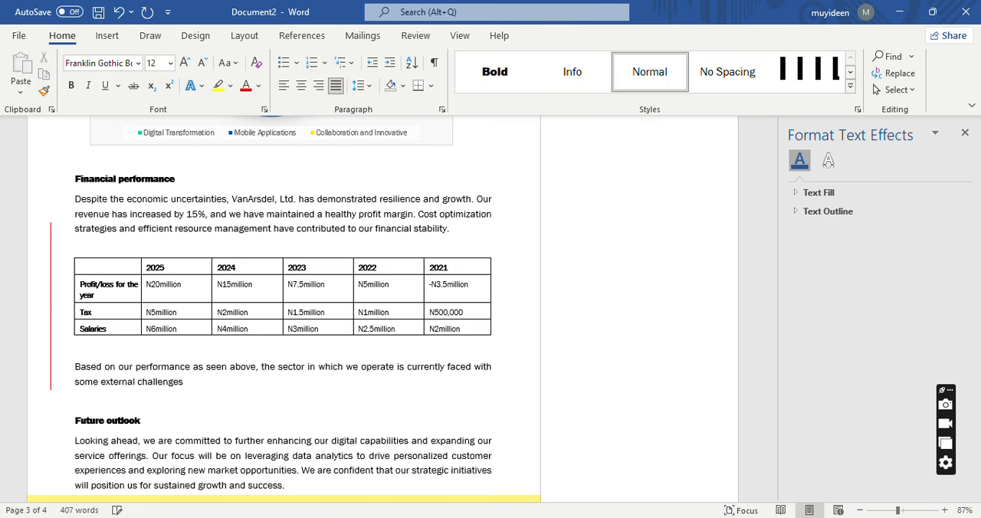
pyautogui.write(' that are macro-economi')
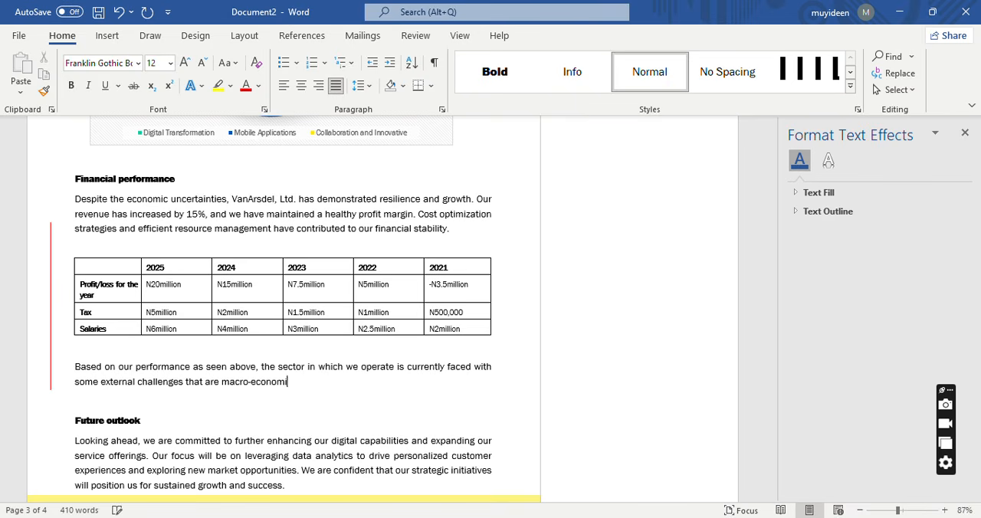
# Add "that are macro-economic in nature such as inflationary trends" to the sentence.
pyautogui.write('c ir nature so')
pyautogui.press('BackSpace')
pyautogui.press('BackSpace')
pyautogui.write('uch as inflationary trends')
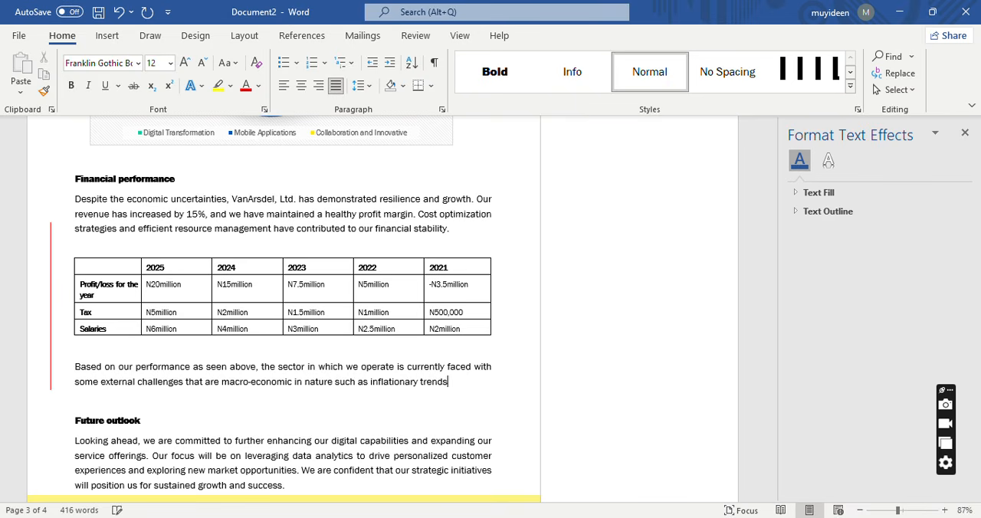
pyautogui.write(', government p')
pyautogui.write('olicies')
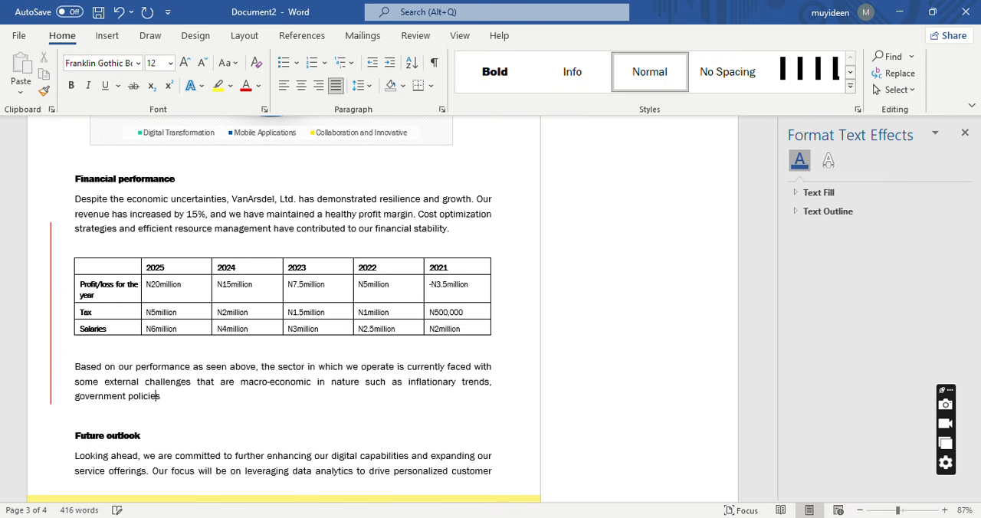
pyautogui.write(', compet')
# Complete the list of challenges with ", government policies, foreign competition, access to loans etc.".
pyautogui.press('BackSpace')
pyautogui.press('BackSpace')
pyautogui.press('BackSpace')
pyautogui.press('BackSpace')
pyautogui.press('BackSpace')
pyautogui.write('foreign competition,')
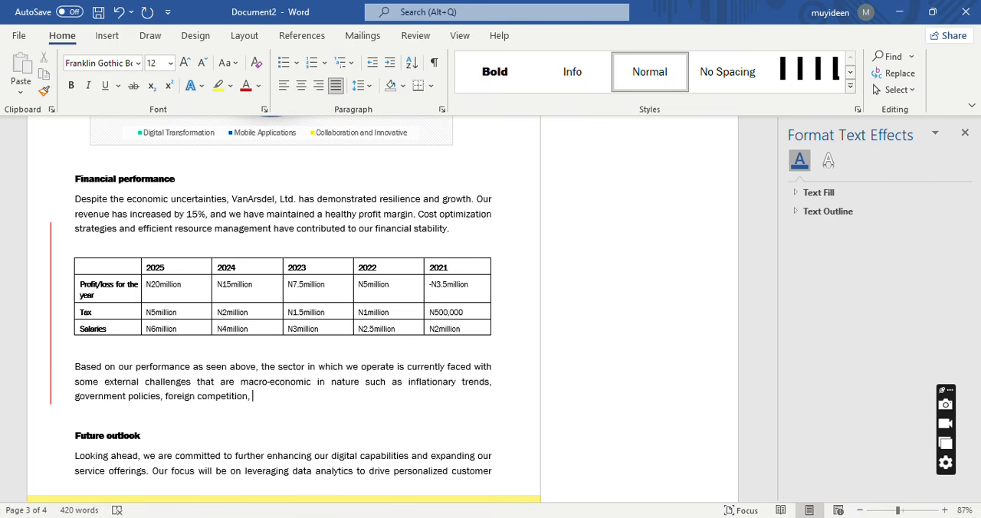
pyautogui.write(' access to loans et')
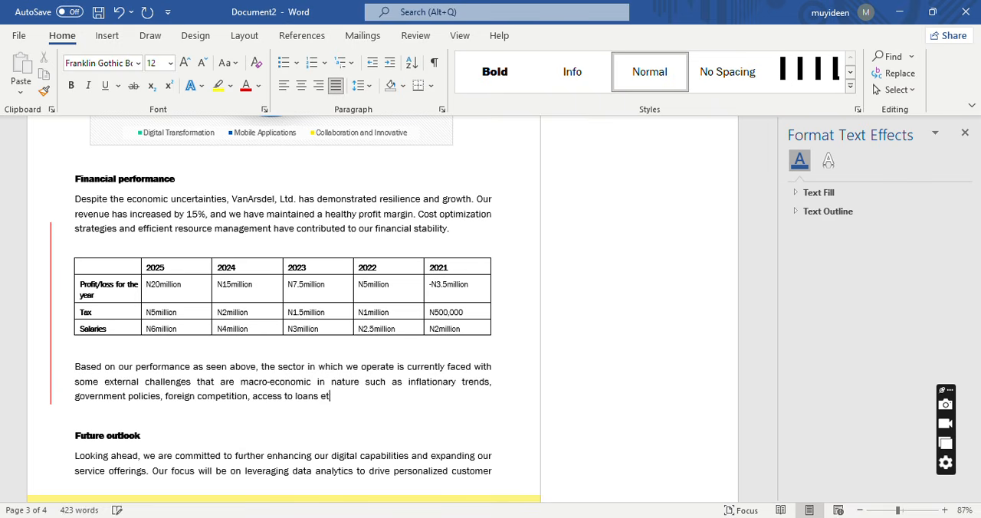
pyautogui.write('c.')
# Start a second sentence with "According to", the cited author's surname and the year "(2025)".
pyautogui.write('Accp')
pyautogui.write('ordi')
pyautogui.write('mg')
pyautogui.press('BackSpace')
pyautogui.press('BackSpace')
pyautogui.press('BackSpace')
pyautogui.press('BackSpace')
pyautogui.write('ing to ')
pyautogui.write('Rot')
pyautogui.press('BackSpace')
pyautogui.press('BackSpace')
pyautogui.press('BackSpace')
pyautogui.write('Kadiri ')
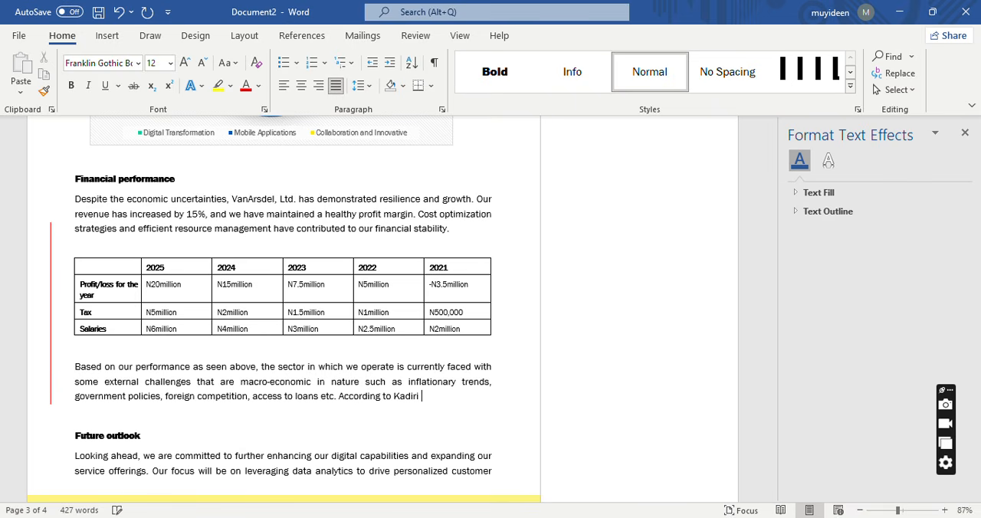
pyautogui.write('(2025) the u')
# Continue after the in-text citation with "the United Nations affirmed that most".
pyautogui.press('BackSpace')
pyautogui.write('United ')
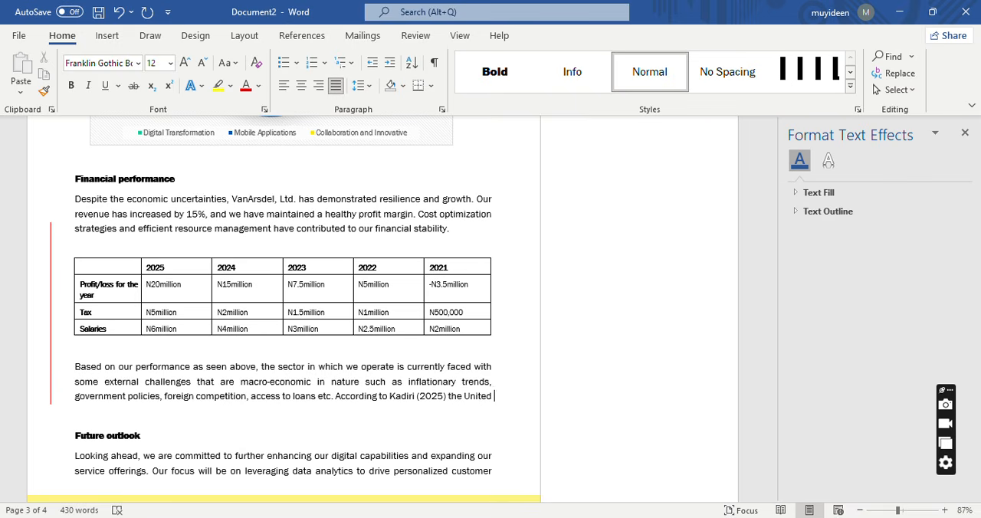
pyautogui.write('Nations a')
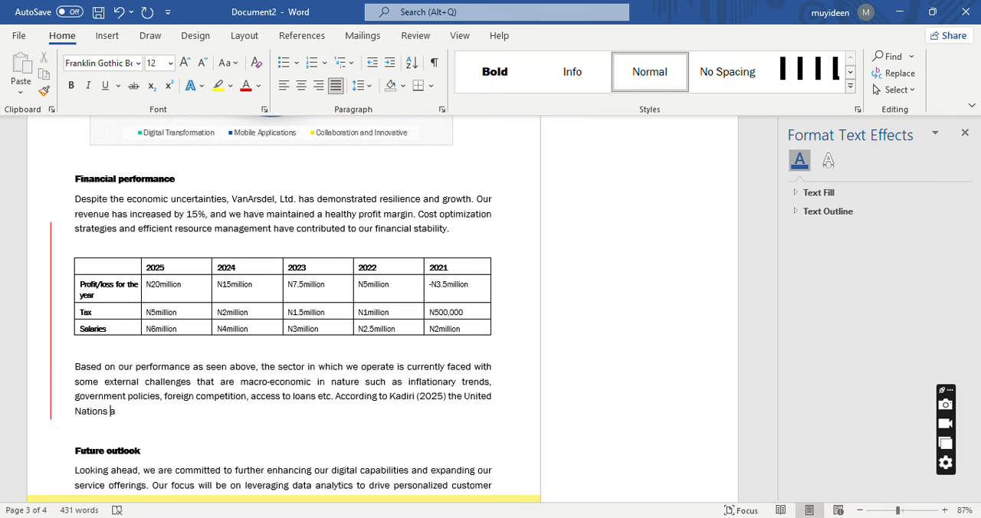
pyautogui.write('ffirmed that most ')
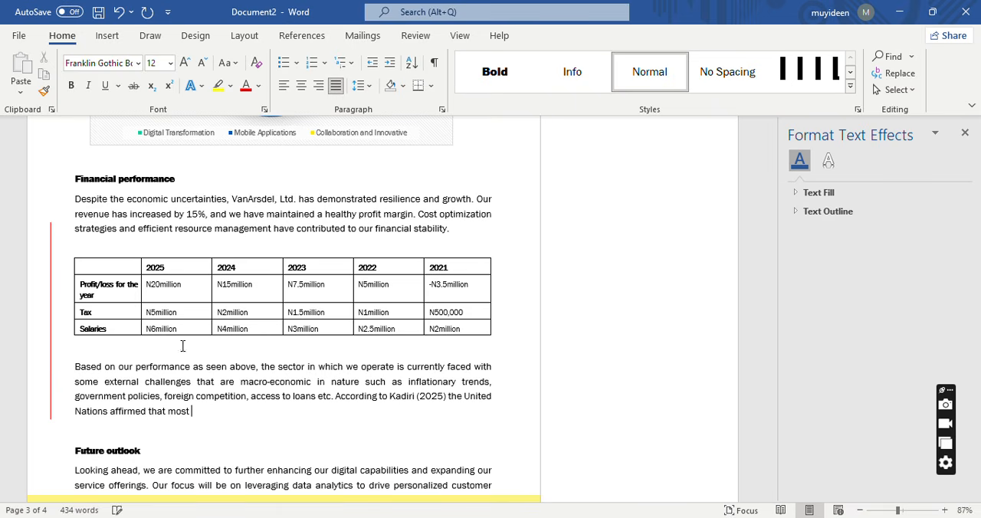
pyautogui.write('Africans co')
pyautogui.write(' cpountrieds')
# Add "African countries are faced with" to the second sentence, correcting the misspelled words.
pyautogui.press('BackSpace')
pyautogui.press('BackSpace')
pyautogui.press('BackSpace')
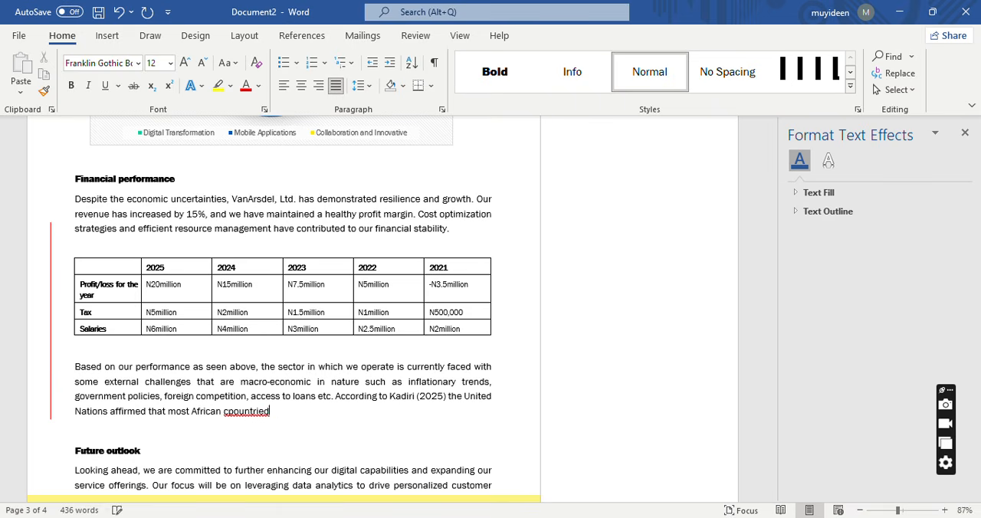
pyautogui.write('d ar')
pyautogui.press('BackSpace')
pyautogui.press('BackSpace')
pyautogui.press('BackSpace')
pyautogui.write('are faced with')
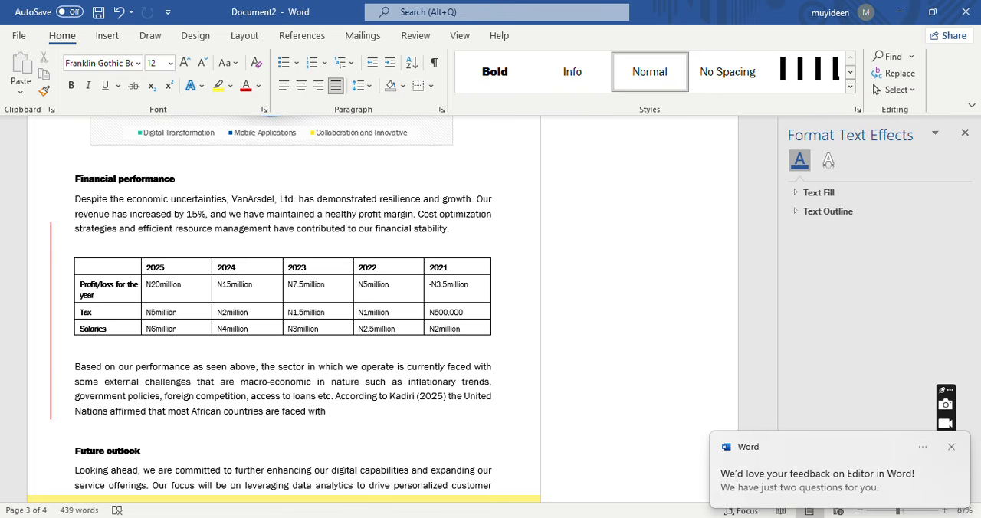
pyautogui.write(' inflationary')
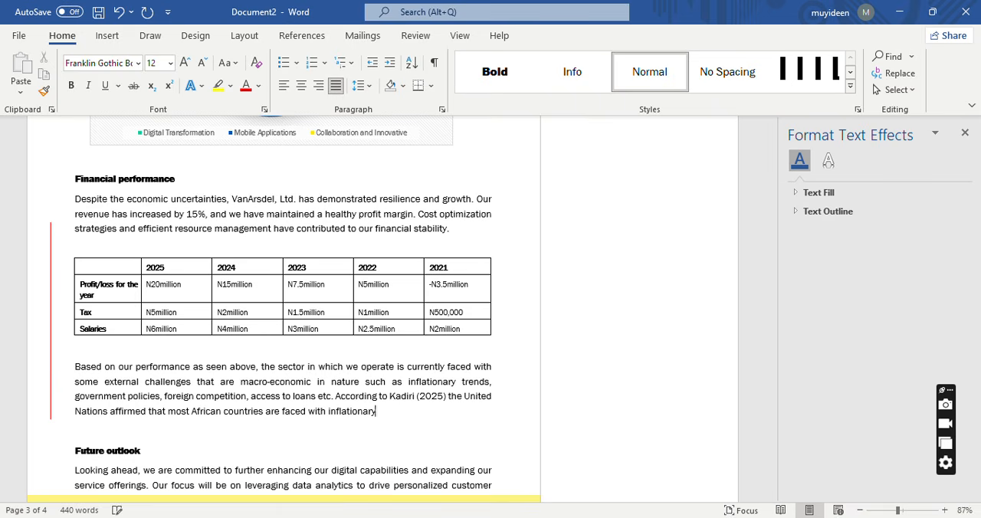
pyautogui.write(' chla')
# Continue the second sentence with "inflationary challenges which has".
pyautogui.press('BackSpace')
pyautogui.press('BackSpace')
pyautogui.write('allenges whc')
pyautogui.press('BackSpace')
pyautogui.write('ich has ')
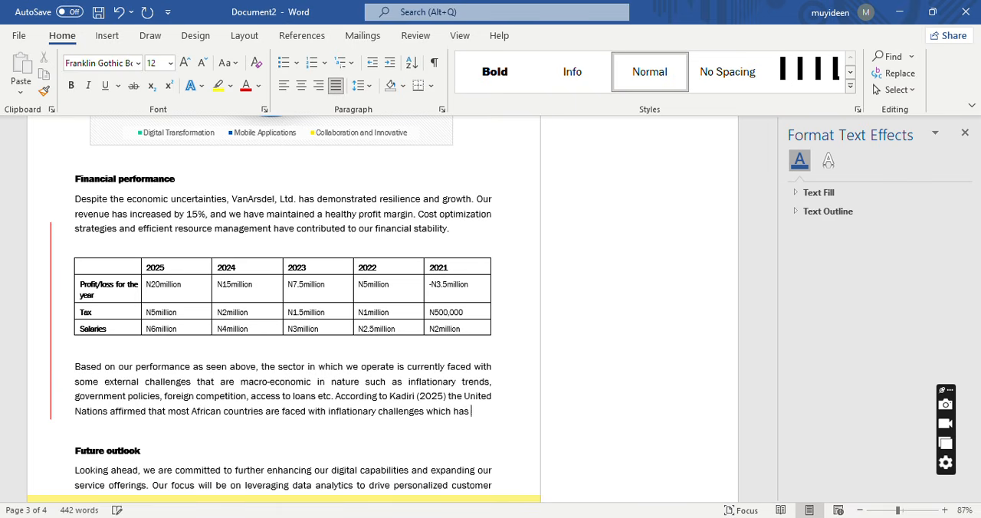
pyautogui.write('continued to ')
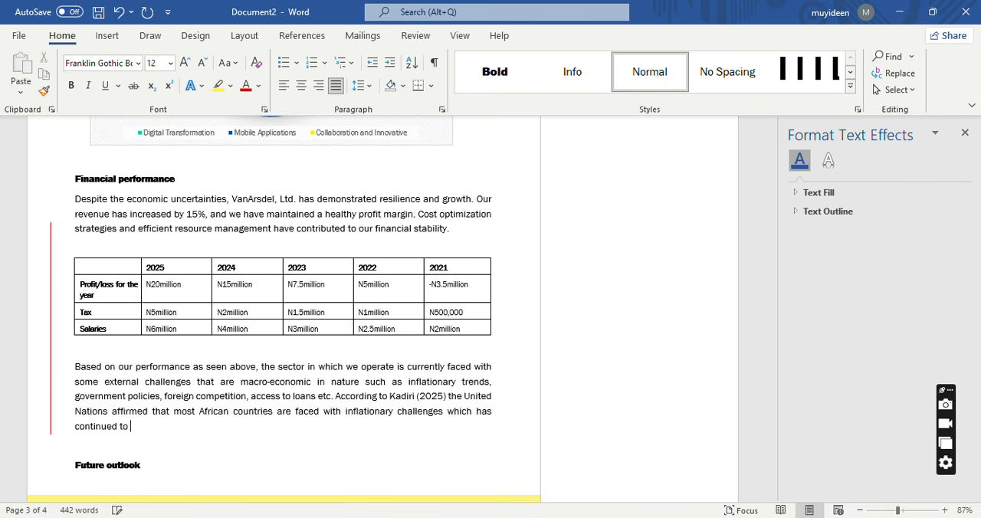
pyautogui.write('lead to increase in cost of pr')
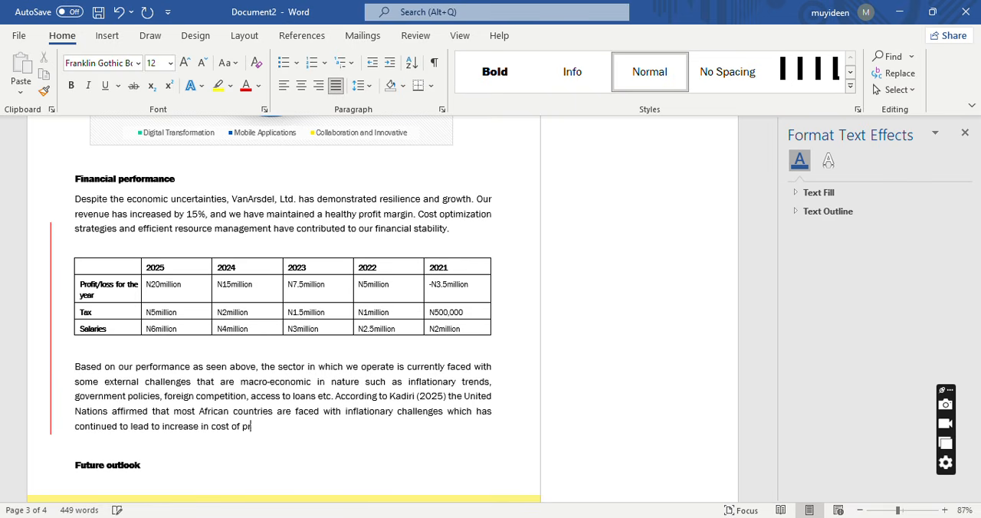
# Add "continued to lead to increase in cost of production" to the second sentence.
pyautogui.write('oduction therenby resul')
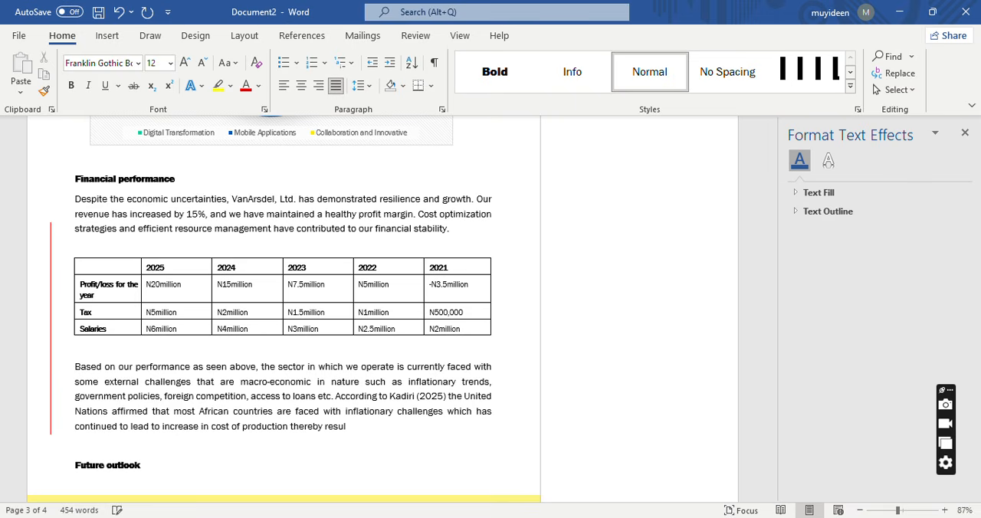
pyautogui.write('ting in low profit being declined.')
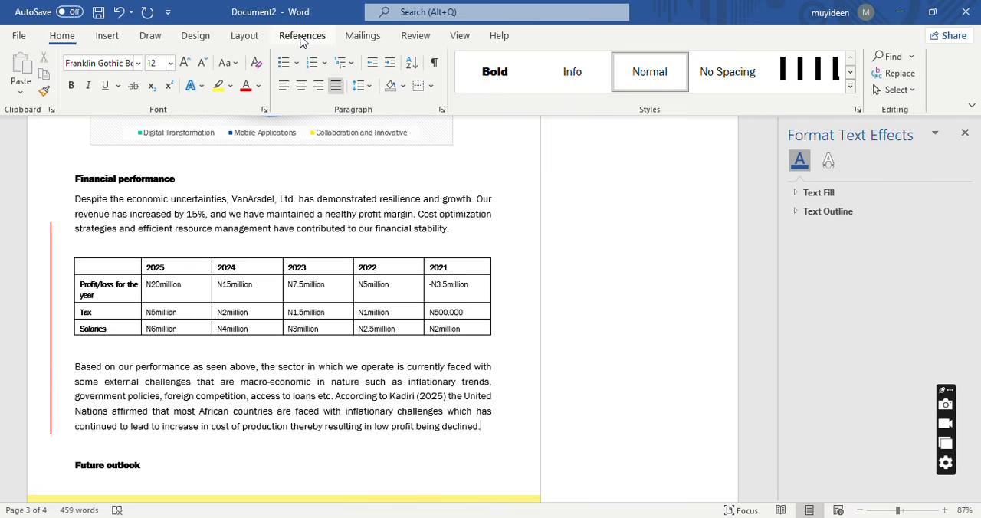
# Start a new Book source in the document's Source Manager, using the APA style.
pyautogui.click(302, 39)
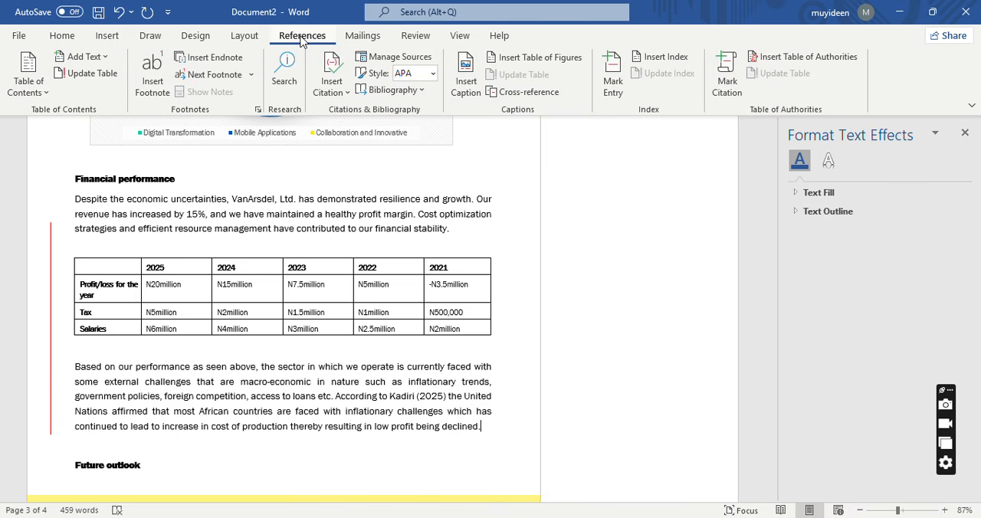
pyautogui.click(414, 57)
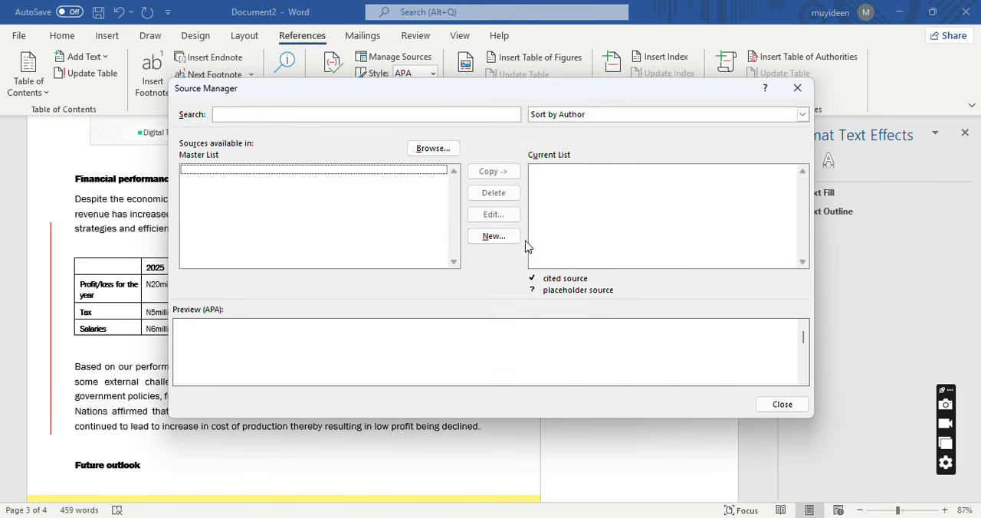
pyautogui.click(494, 240)
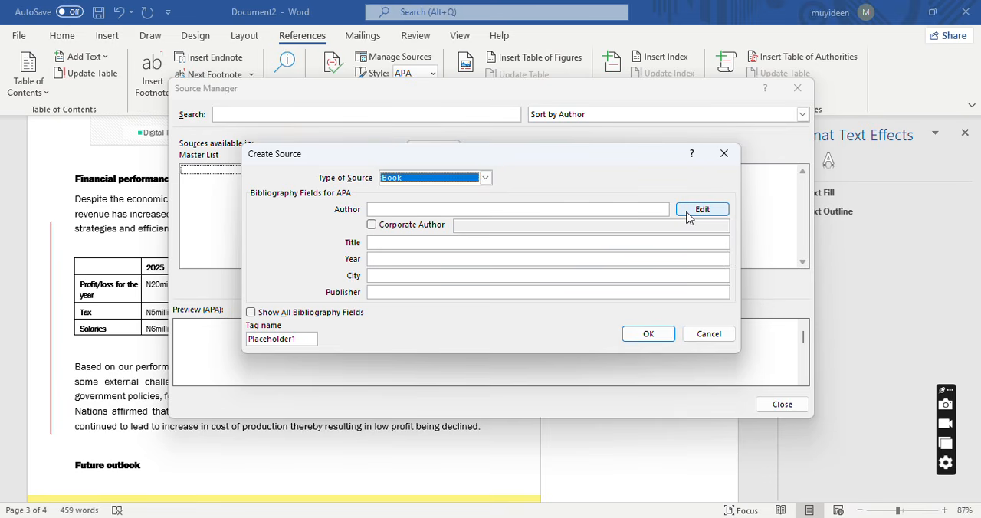
# Enter the author's last, first and middle names for the new source and add them as its author.
pyautogui.click(686, 216)
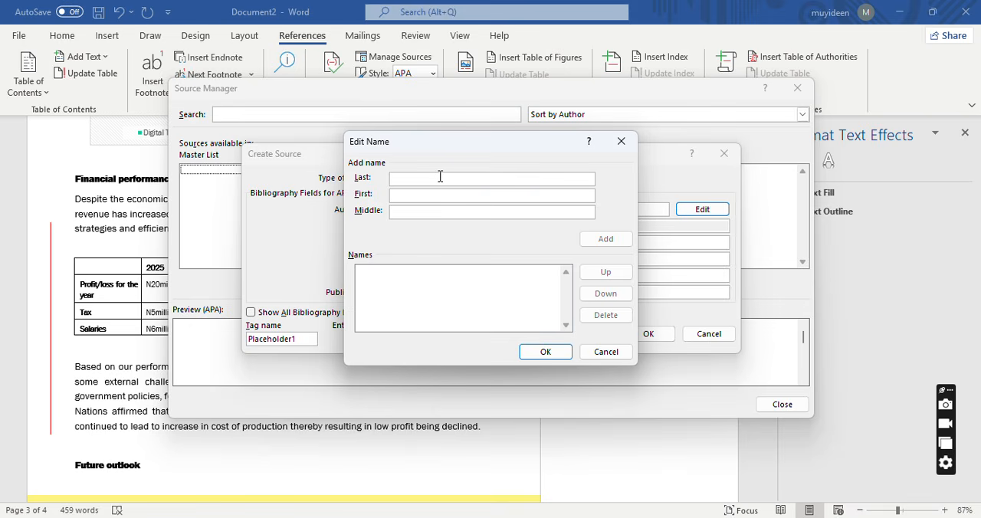
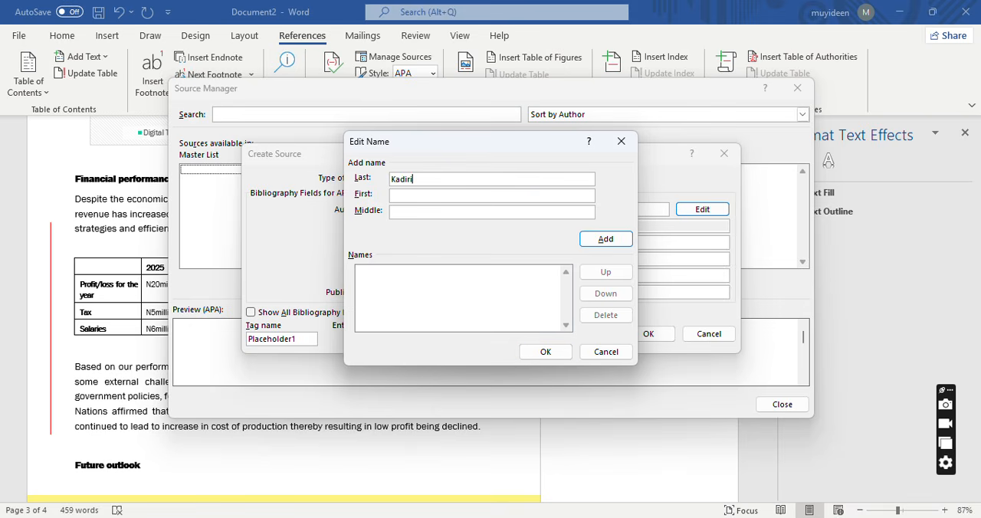
pyautogui.click(415, 194)
pyautogui.click(540, 212)
pyautogui.click(590, 241)
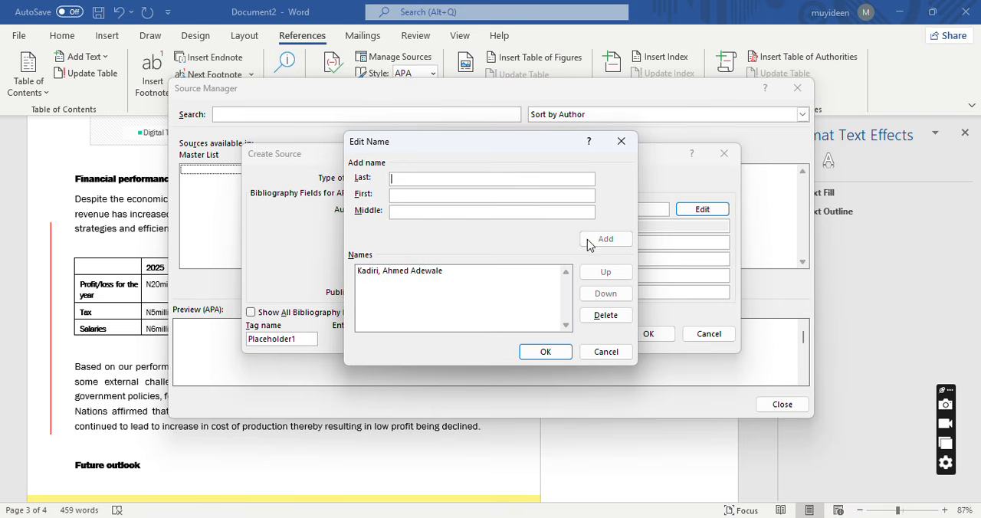
pyautogui.click(549, 350)
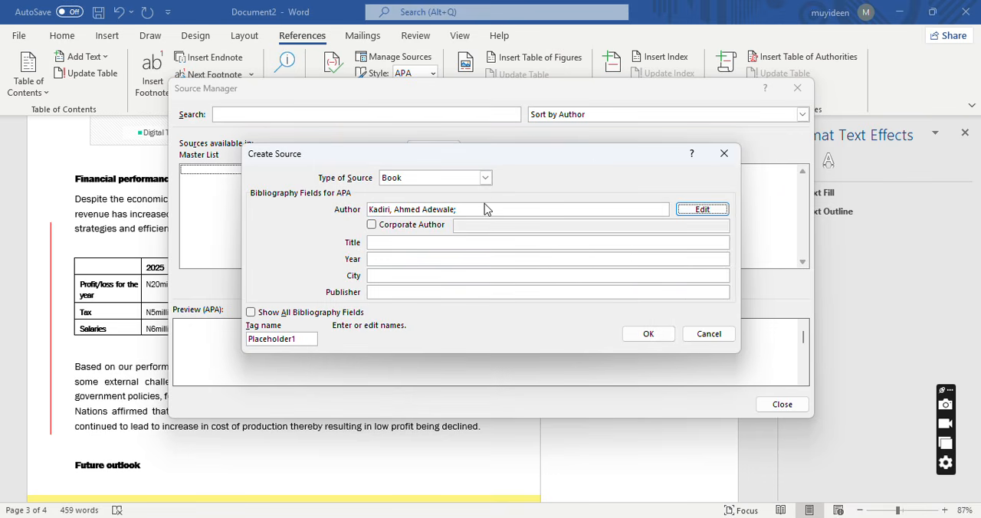
# Make the source a Journal Article titled "The Challenges faced by multinational companies in Nigeria during inflationary periods".
pyautogui.click(485, 178)
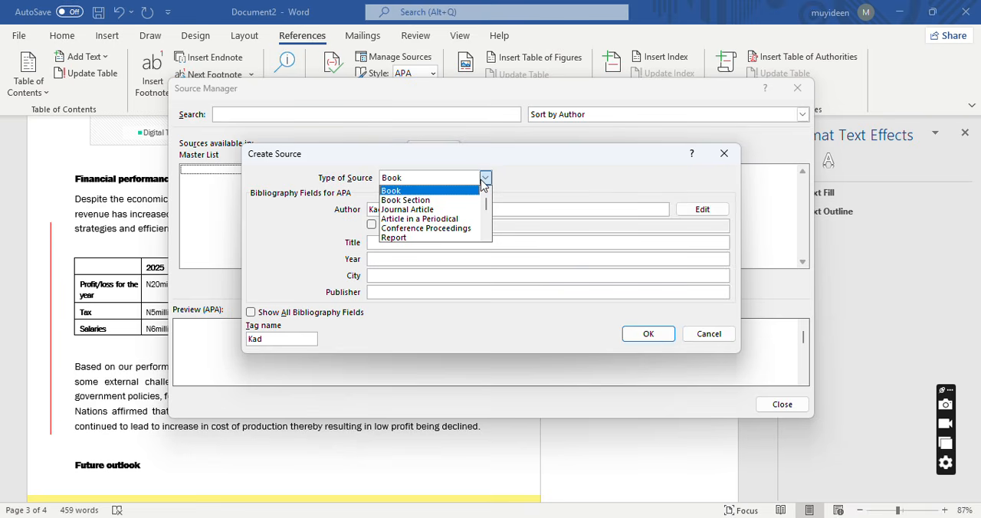
pyautogui.click(442, 209)
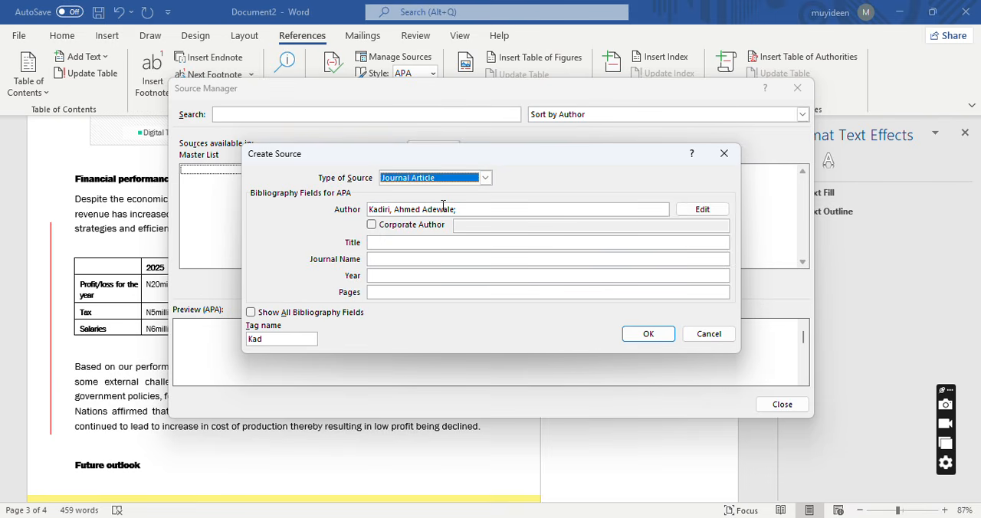
pyautogui.click(430, 242)
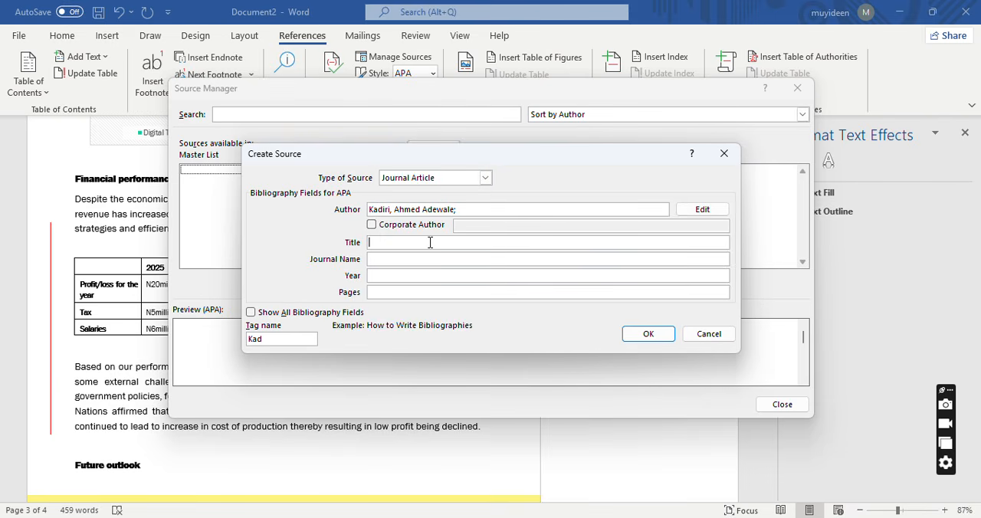
pyautogui.write('The Challenges faced by')
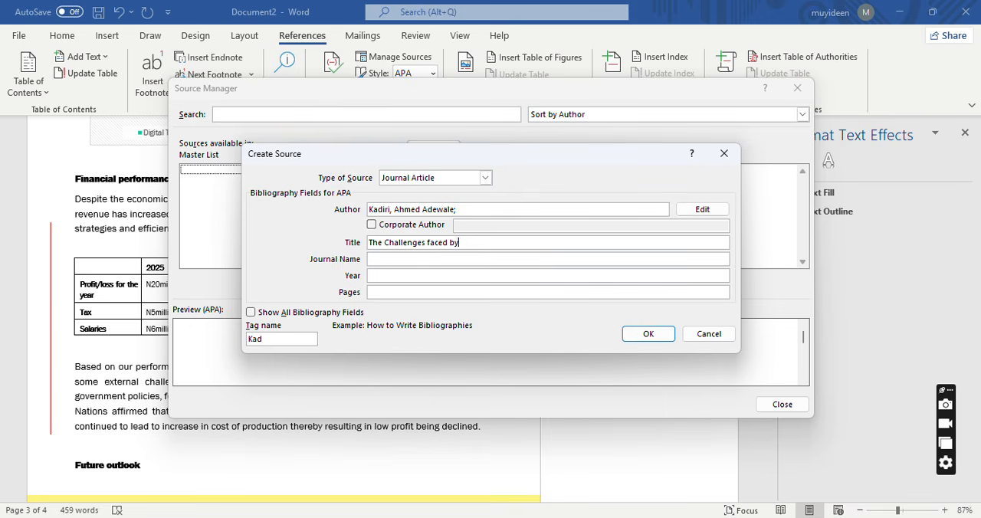
pyautogui.write(' multinational companie')
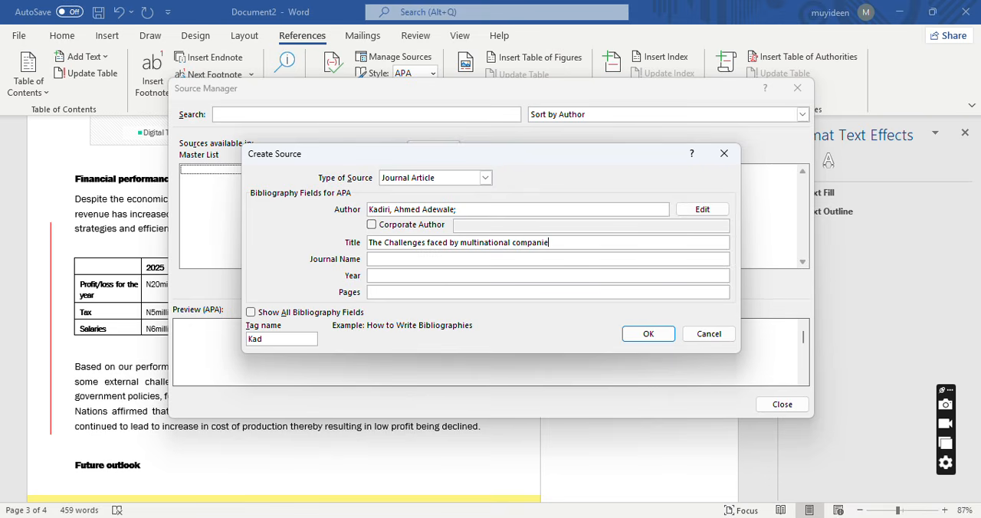
pyautogui.write('s in Nigeria during inflation')
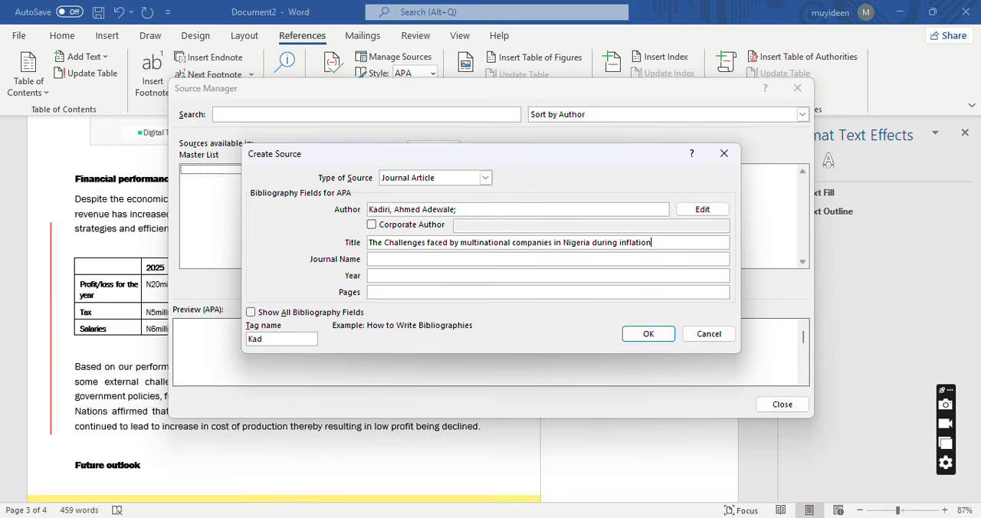
pyautogui.write('ary periods')
# Enter "Journal of Economics and Accounting" as the source's journal name and 2025 as its year.
pyautogui.click(387, 259)
pyautogui.write('Journa')
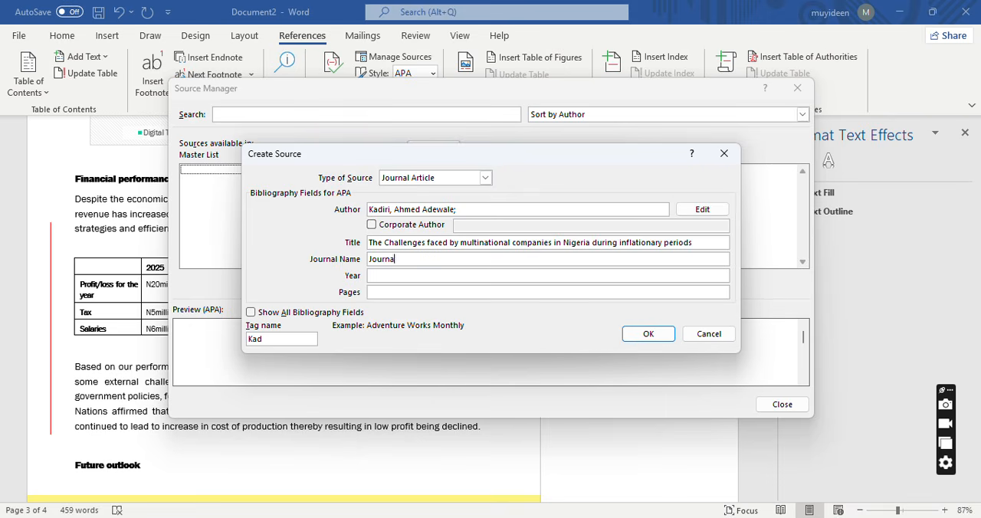
pyautogui.write('l of Economics and Accounting')
pyautogui.click(453, 276)
pyautogui.write('2025')
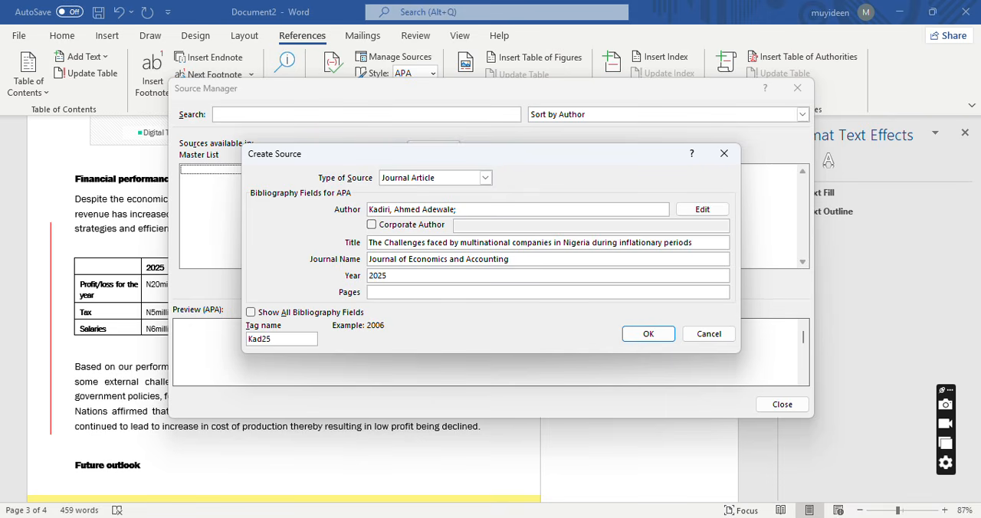
# Set the source's pages to "2(1), 50-58", save the source and close the Source Manager.
pyautogui.click(446, 291)
pyautogui.write('2(1), 50-58')
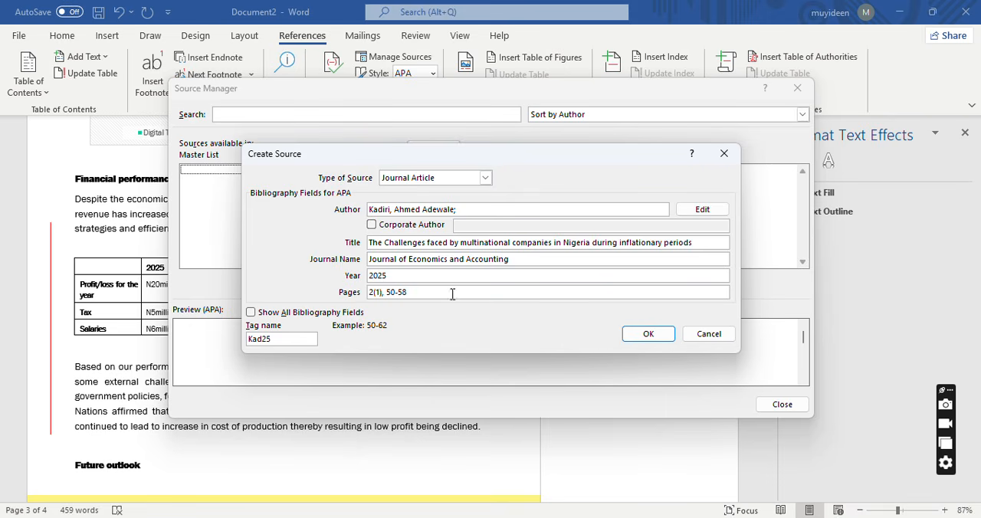
pyautogui.click(636, 335)
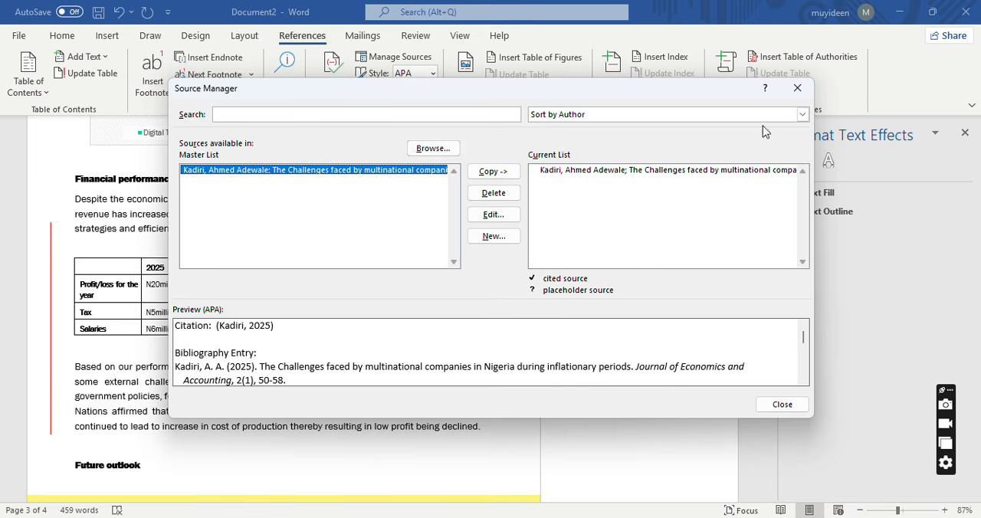
pyautogui.click(801, 92)
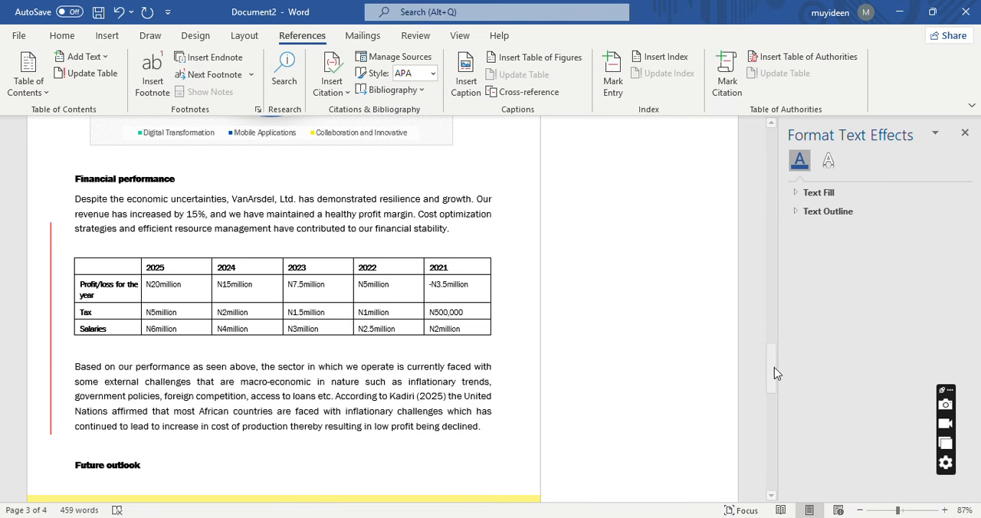
# Start a mailing label and enter the recipient's full postal address on it.
pyautogui.moveTo(774, 370); pyautogui.dragTo(774, 404)
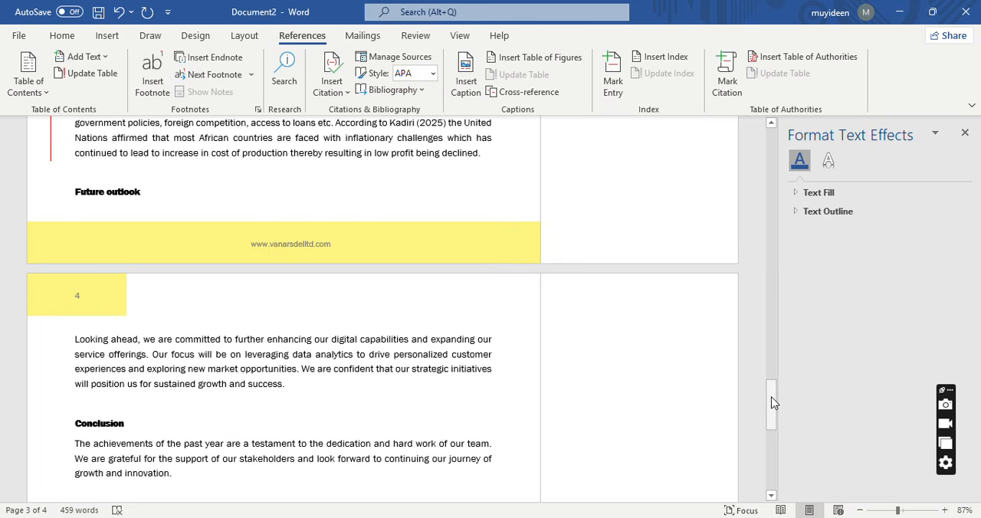
pyautogui.click(371, 42)
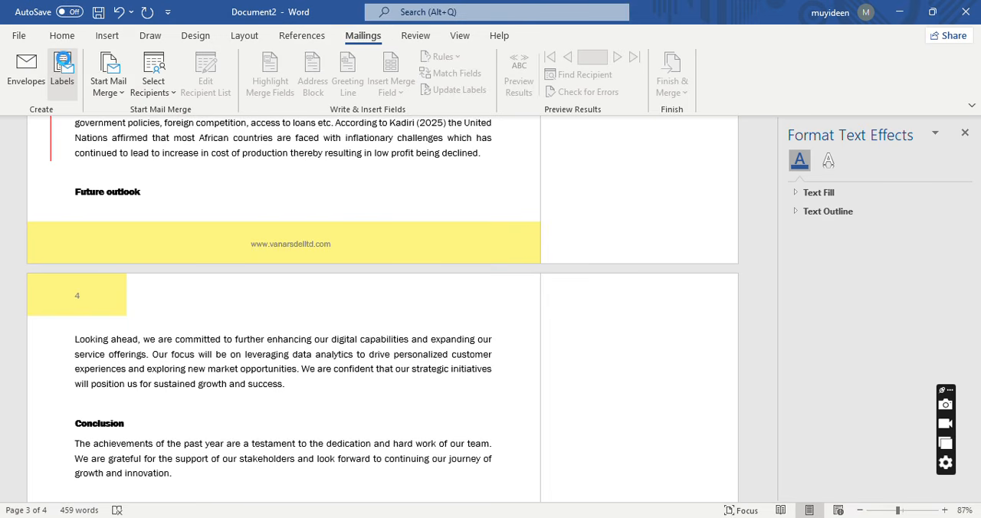
pyautogui.click(63, 67)
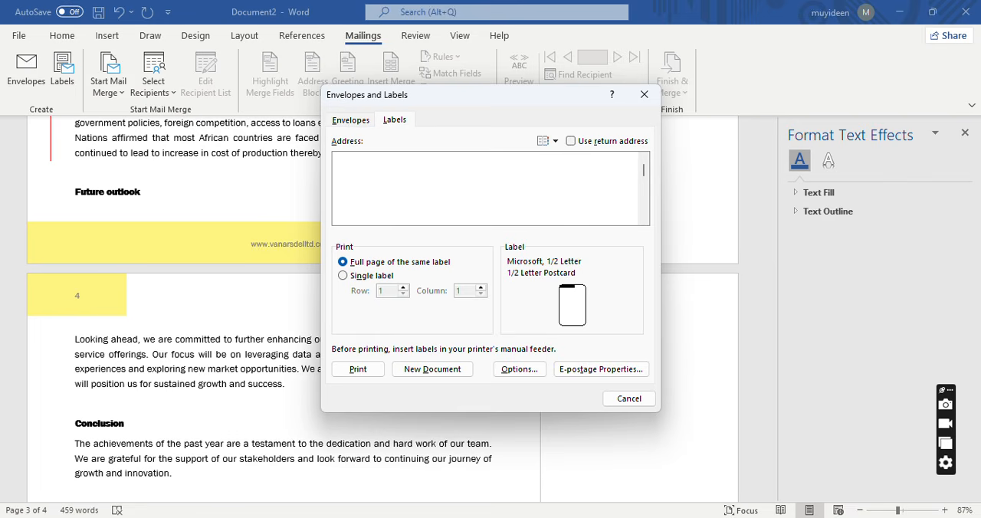
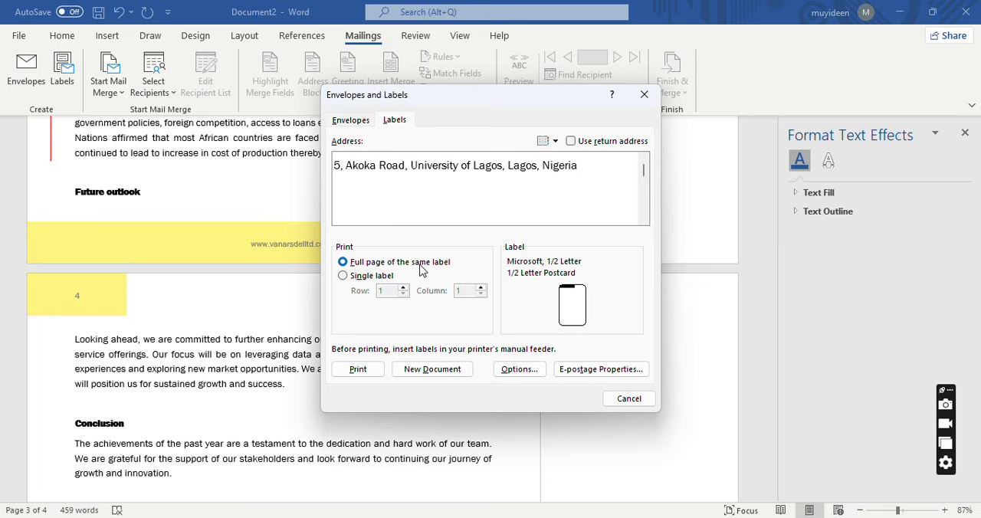
# Choose single-label printing and check the delivery address in the envelope settings, then cancel the envelope and label setup.
pyautogui.click(346, 275)
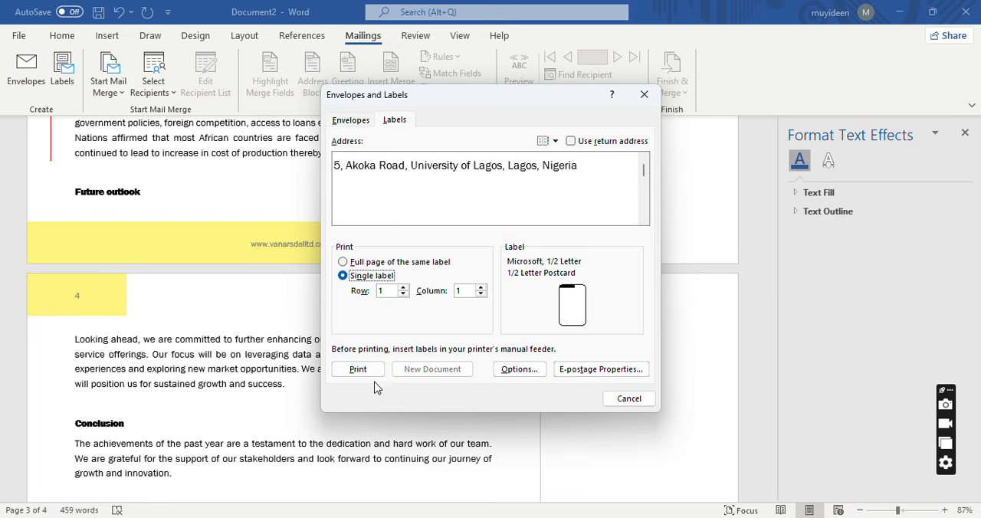
pyautogui.click(353, 122)
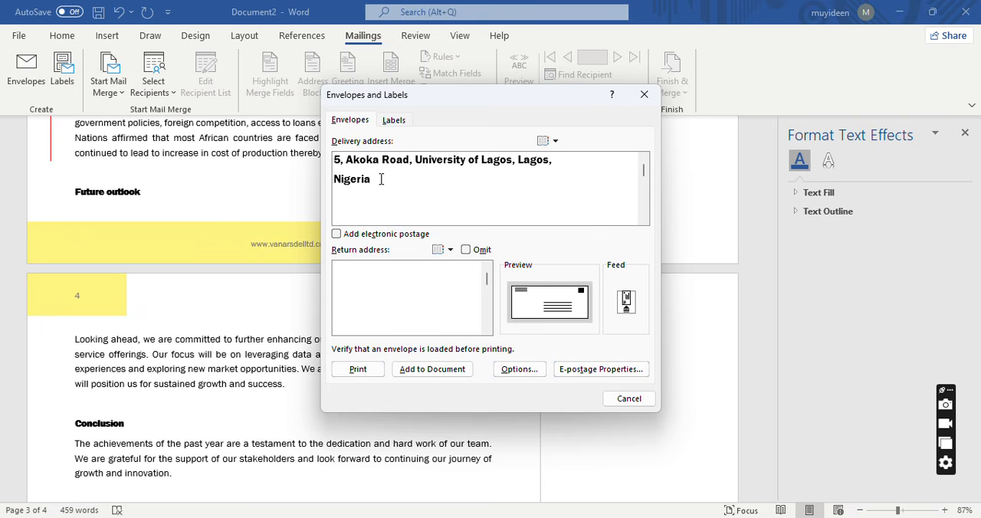
pyautogui.moveTo(381, 180); pyautogui.dragTo(340, 159)
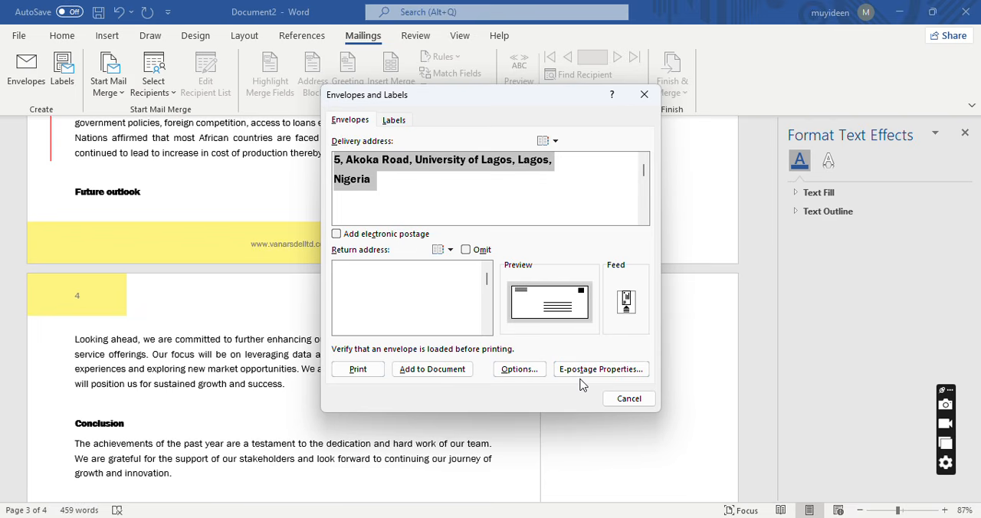
pyautogui.click(625, 400)
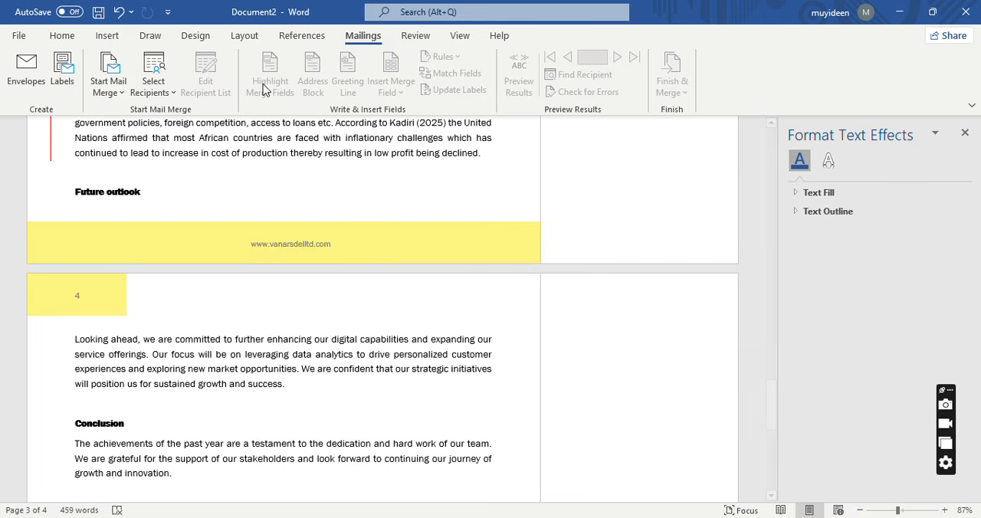
# Insert a Blank header reading "Annual Report for Timi Telecommunications Limited" and leave header editing.
pyautogui.click(75, 39)
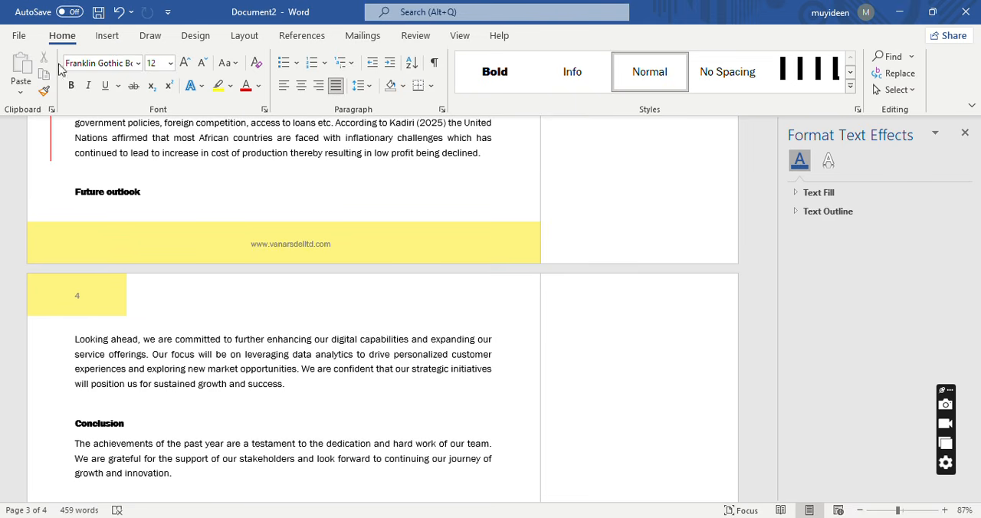
pyautogui.click(106, 42)
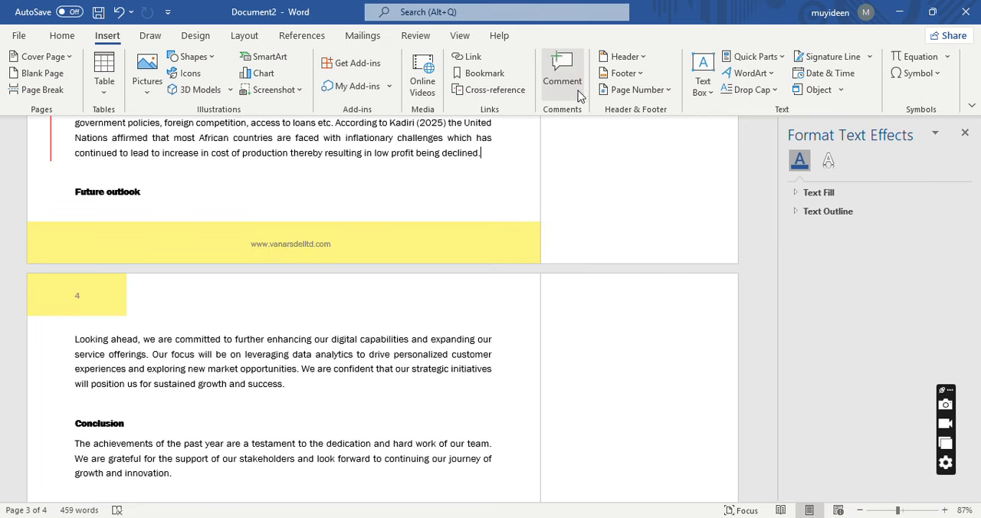
pyautogui.click(623, 57)
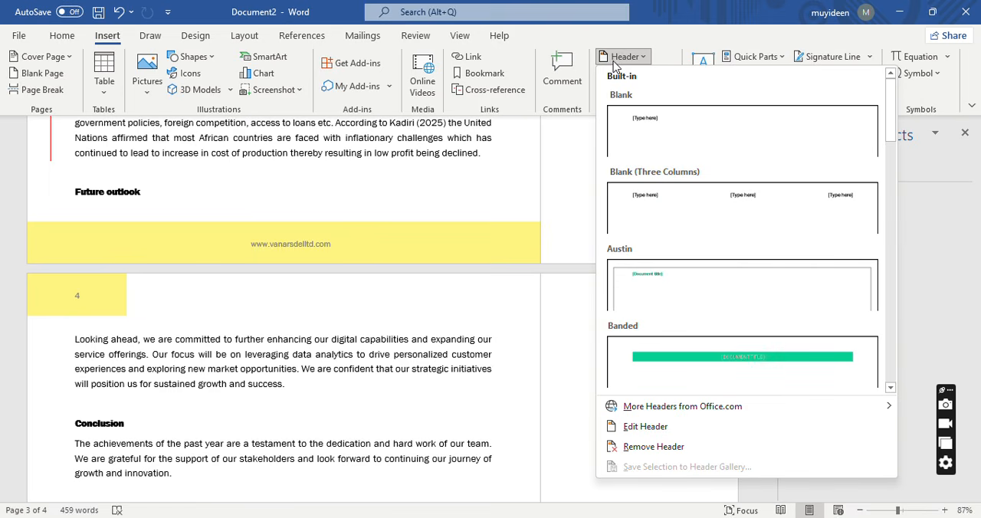
pyautogui.click(664, 136)
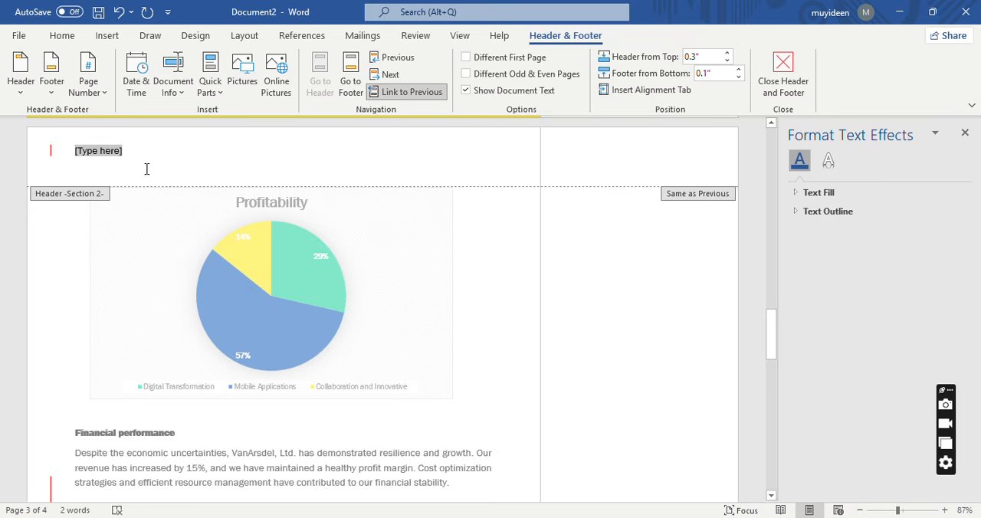
pyautogui.write('Annual R')
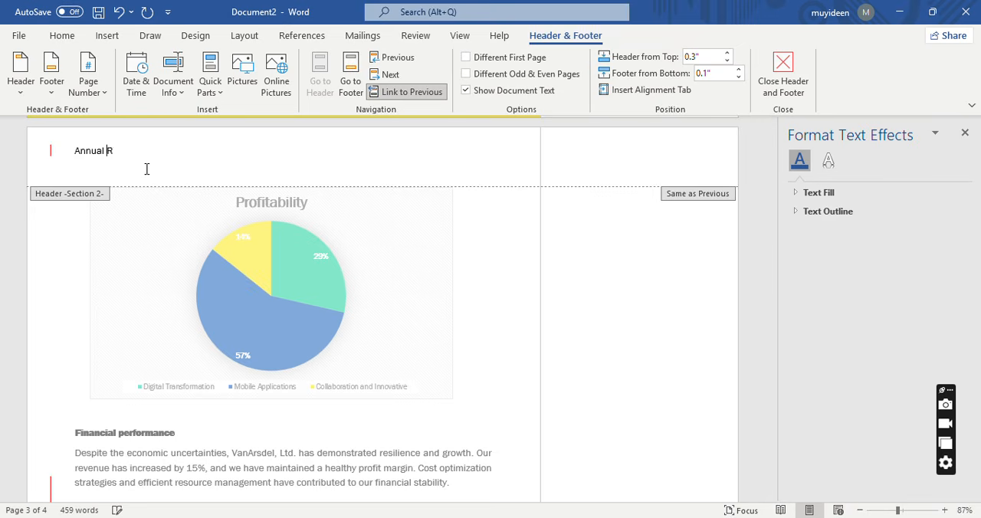
pyautogui.write('eport for Timi Telecommunications')
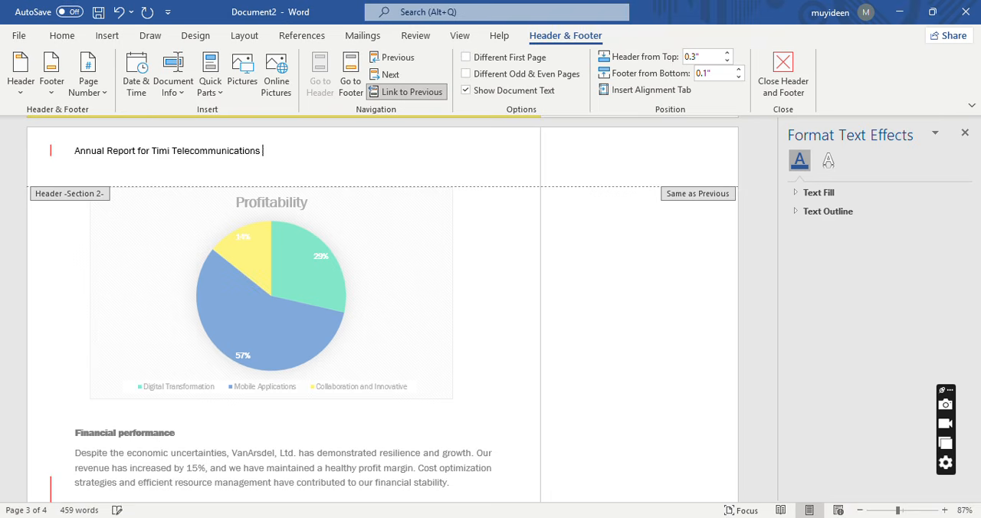
pyautogui.write(' Limiotedted')
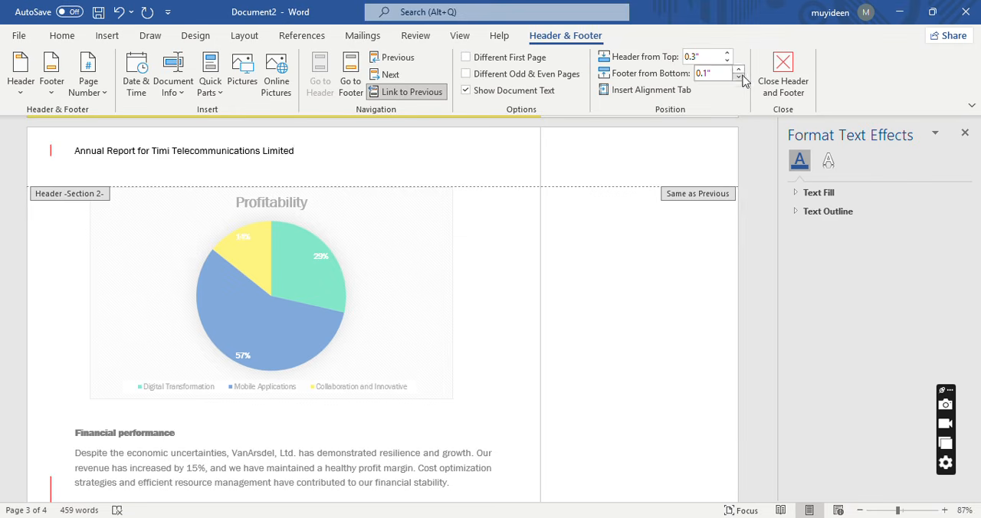
pyautogui.click(794, 81)
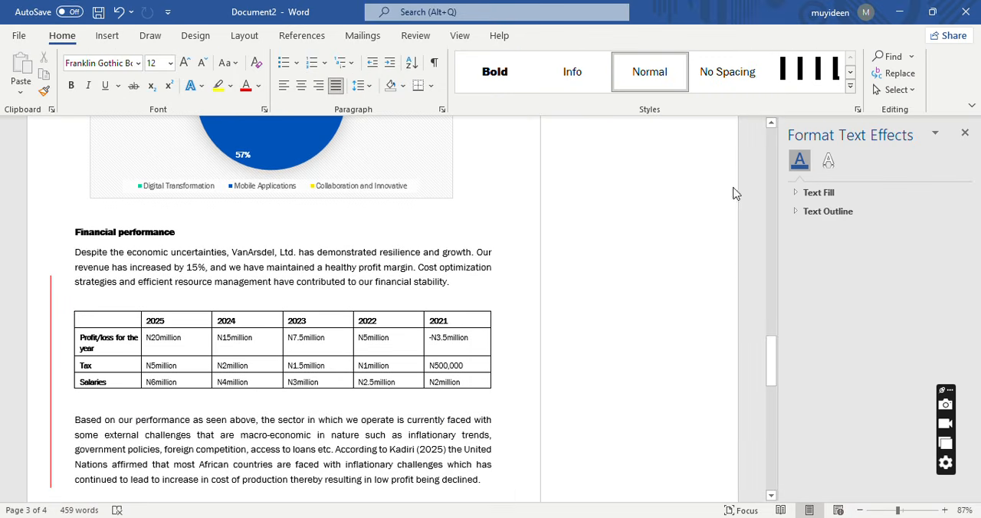
# Apply the Bold style to the commentary paragraph below the five-year performance table.
pyautogui.moveTo(774, 347); pyautogui.dragTo(770, 146)
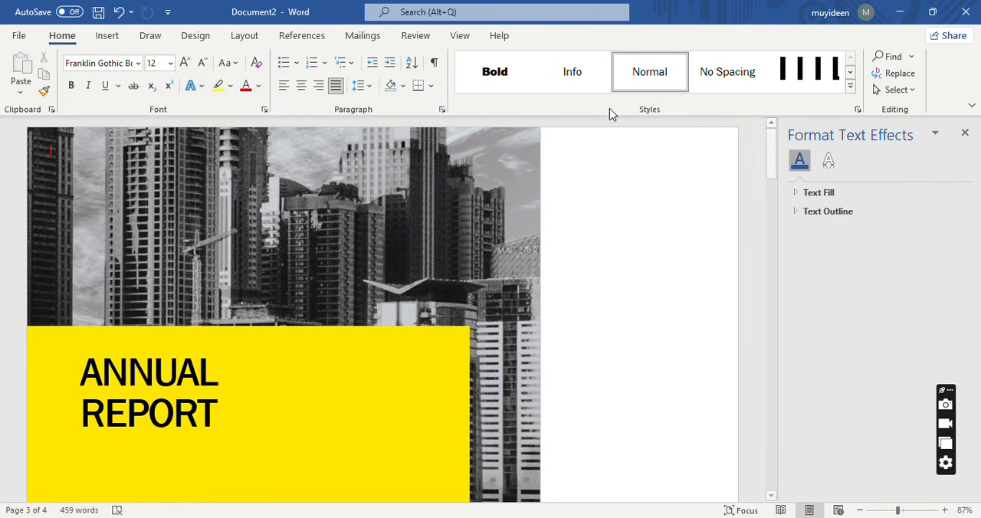
pyautogui.click(474, 90)
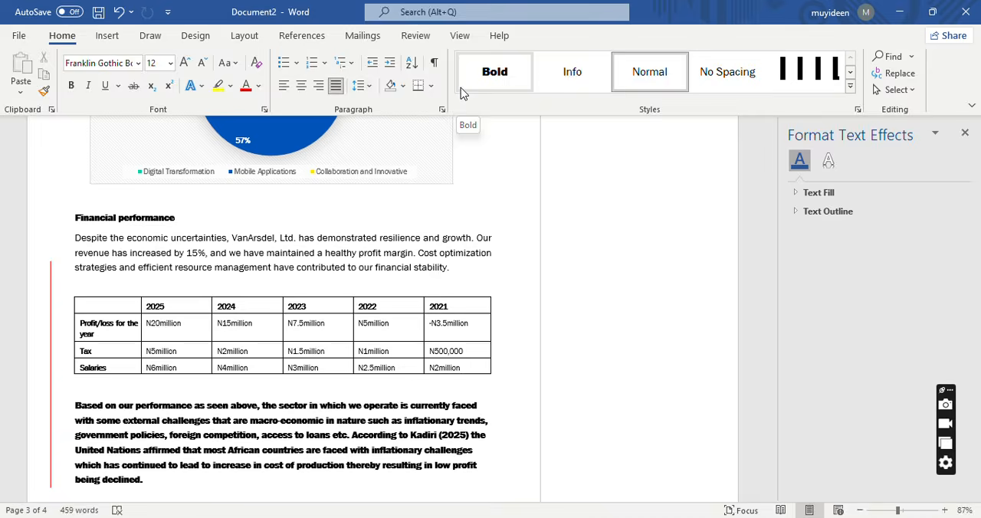